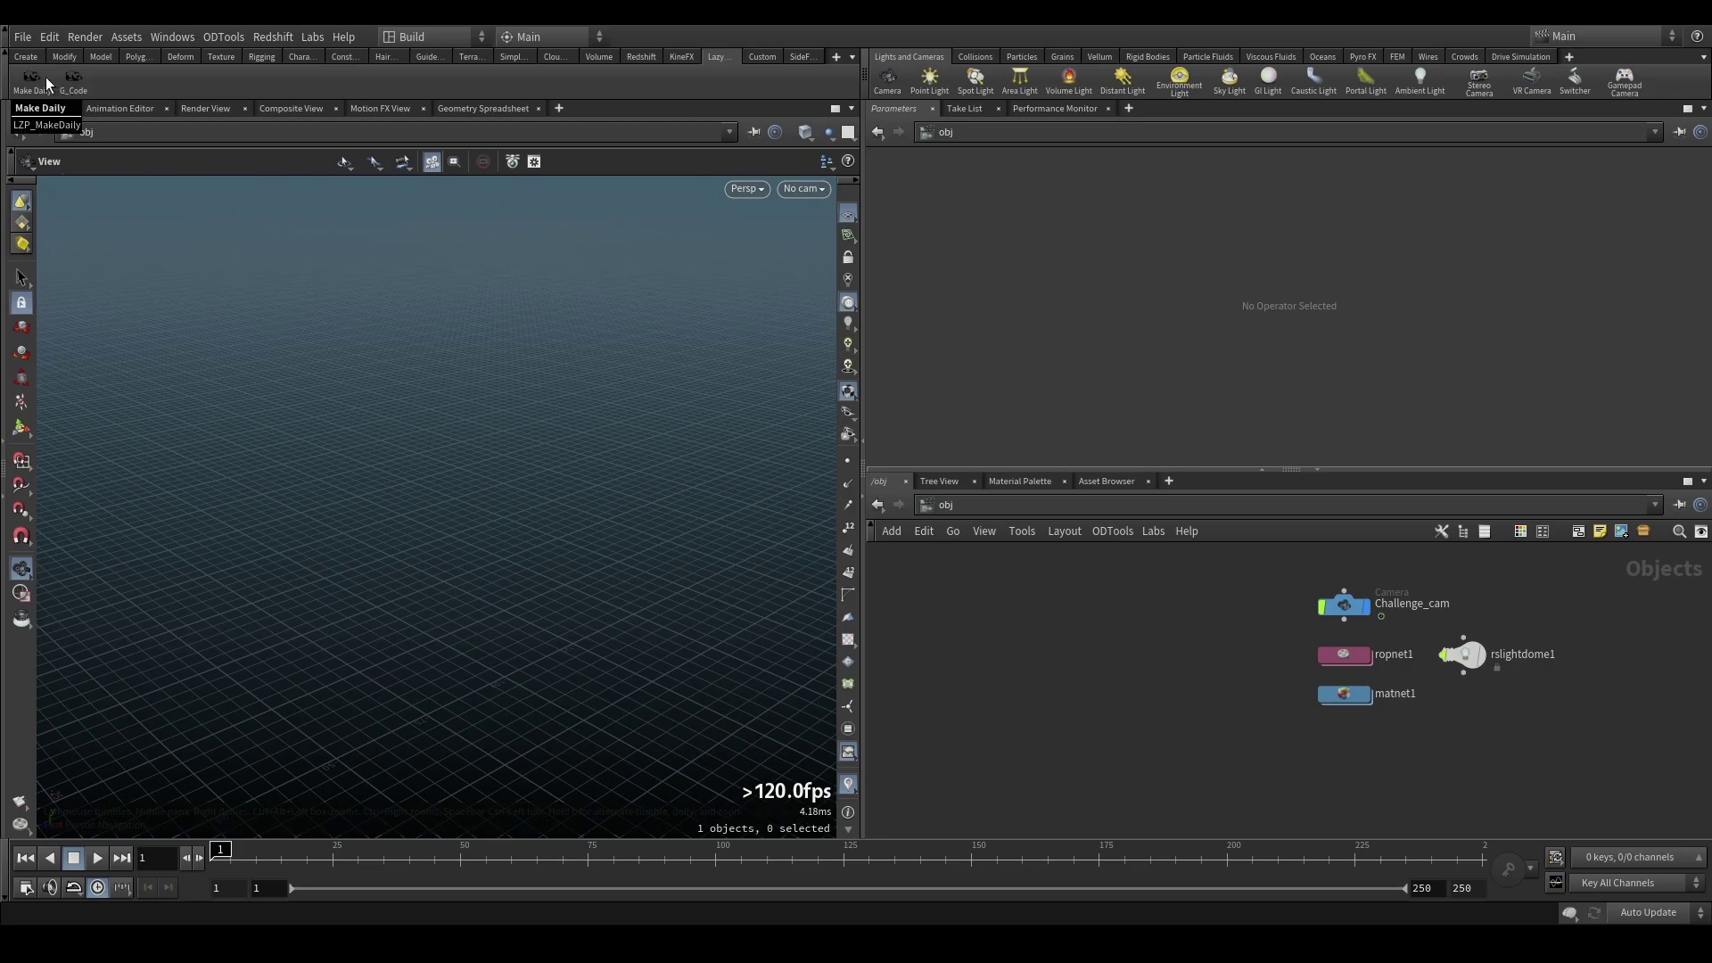
Import testcube.gcode from the desktop with the G_Code shelf tool, using a nozzle size of 0,6, and dismiss the console output.
{"action": "left_click", "coordinate": [72, 89]}
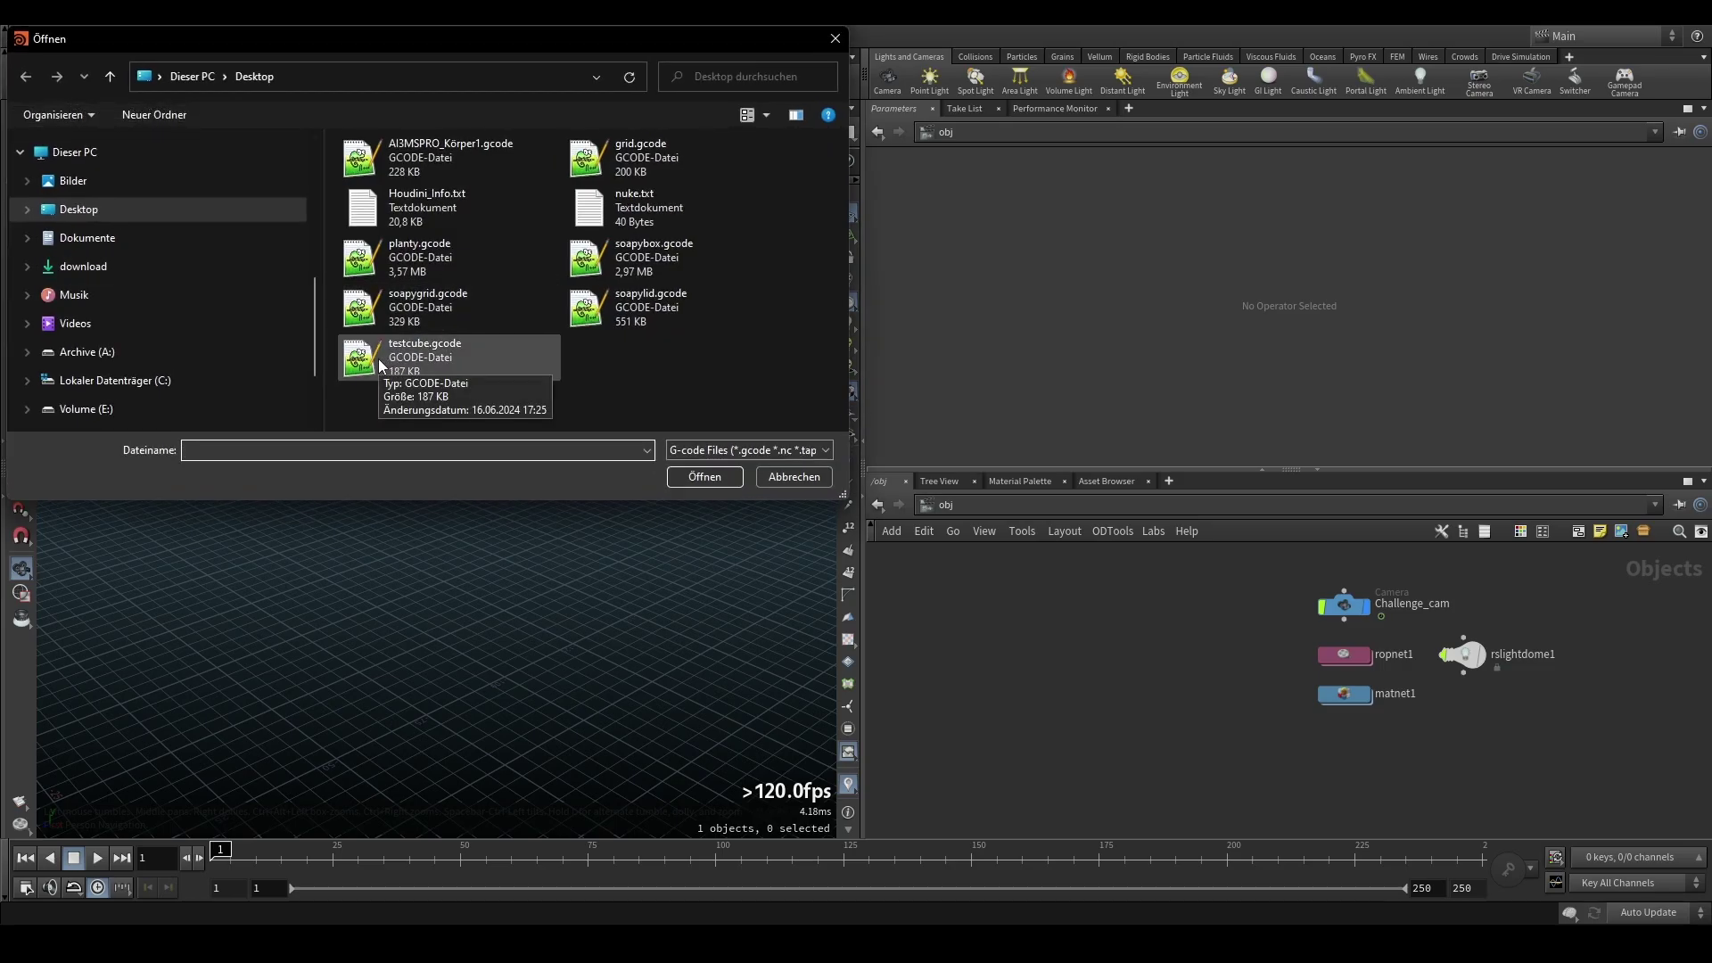
{"action": "left_click", "coordinate": [382, 365]}
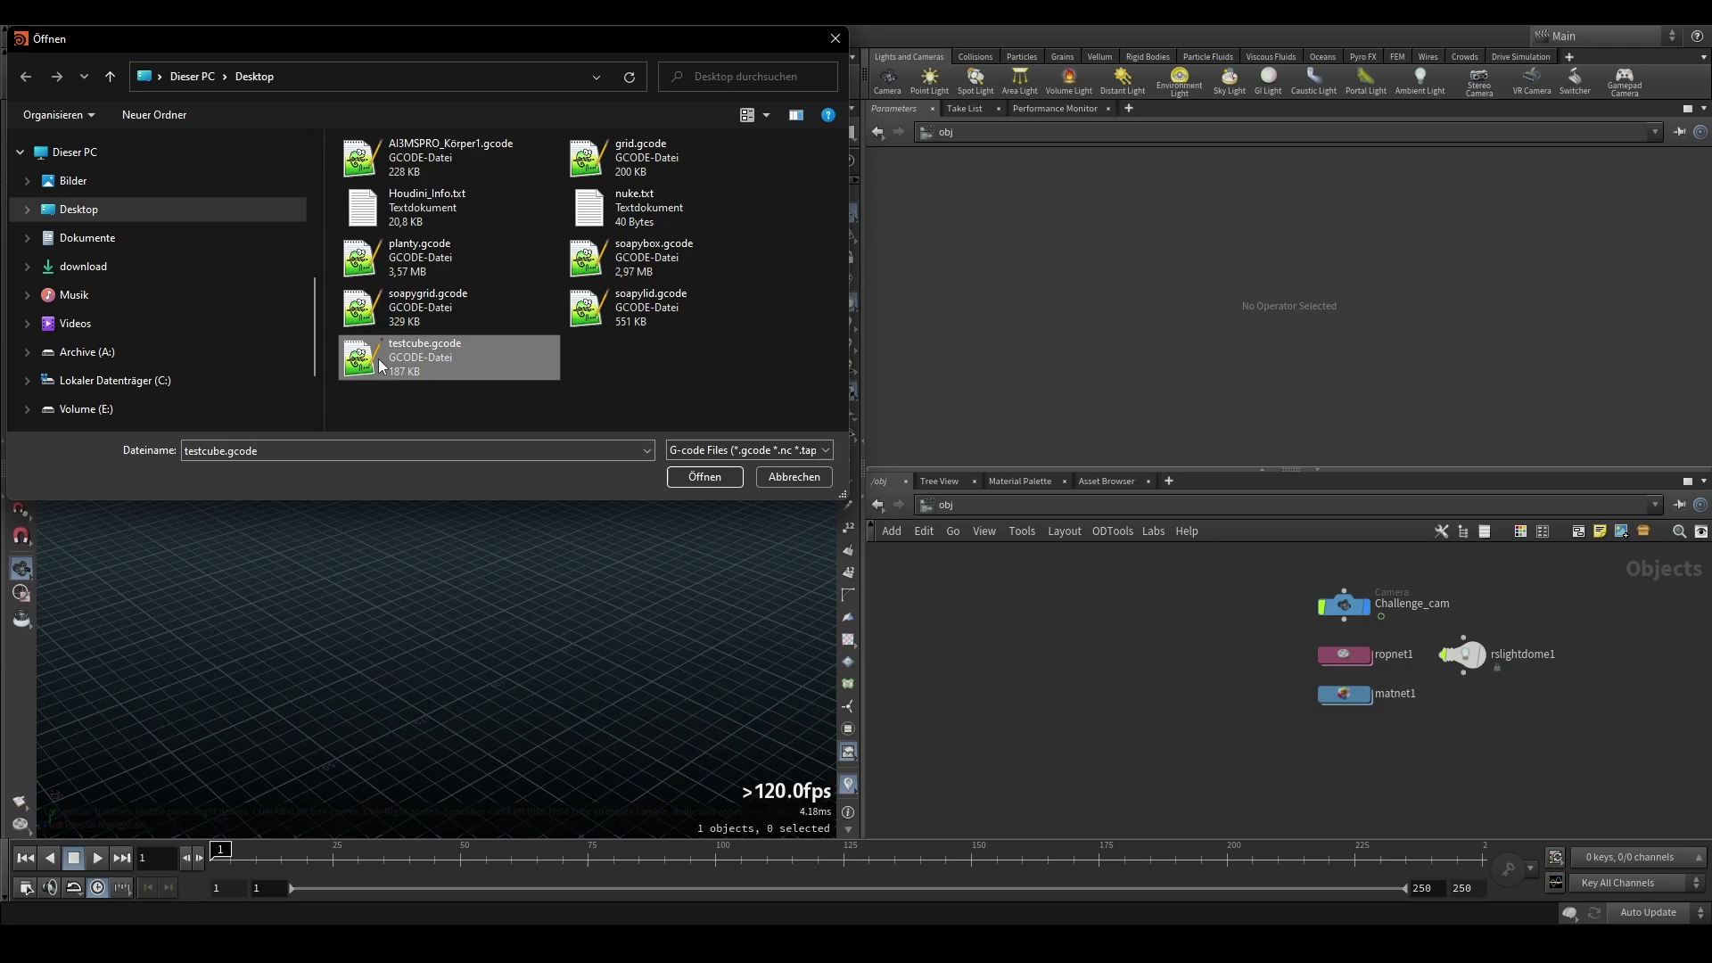
{"action": "double_click", "coordinate": [381, 366]}
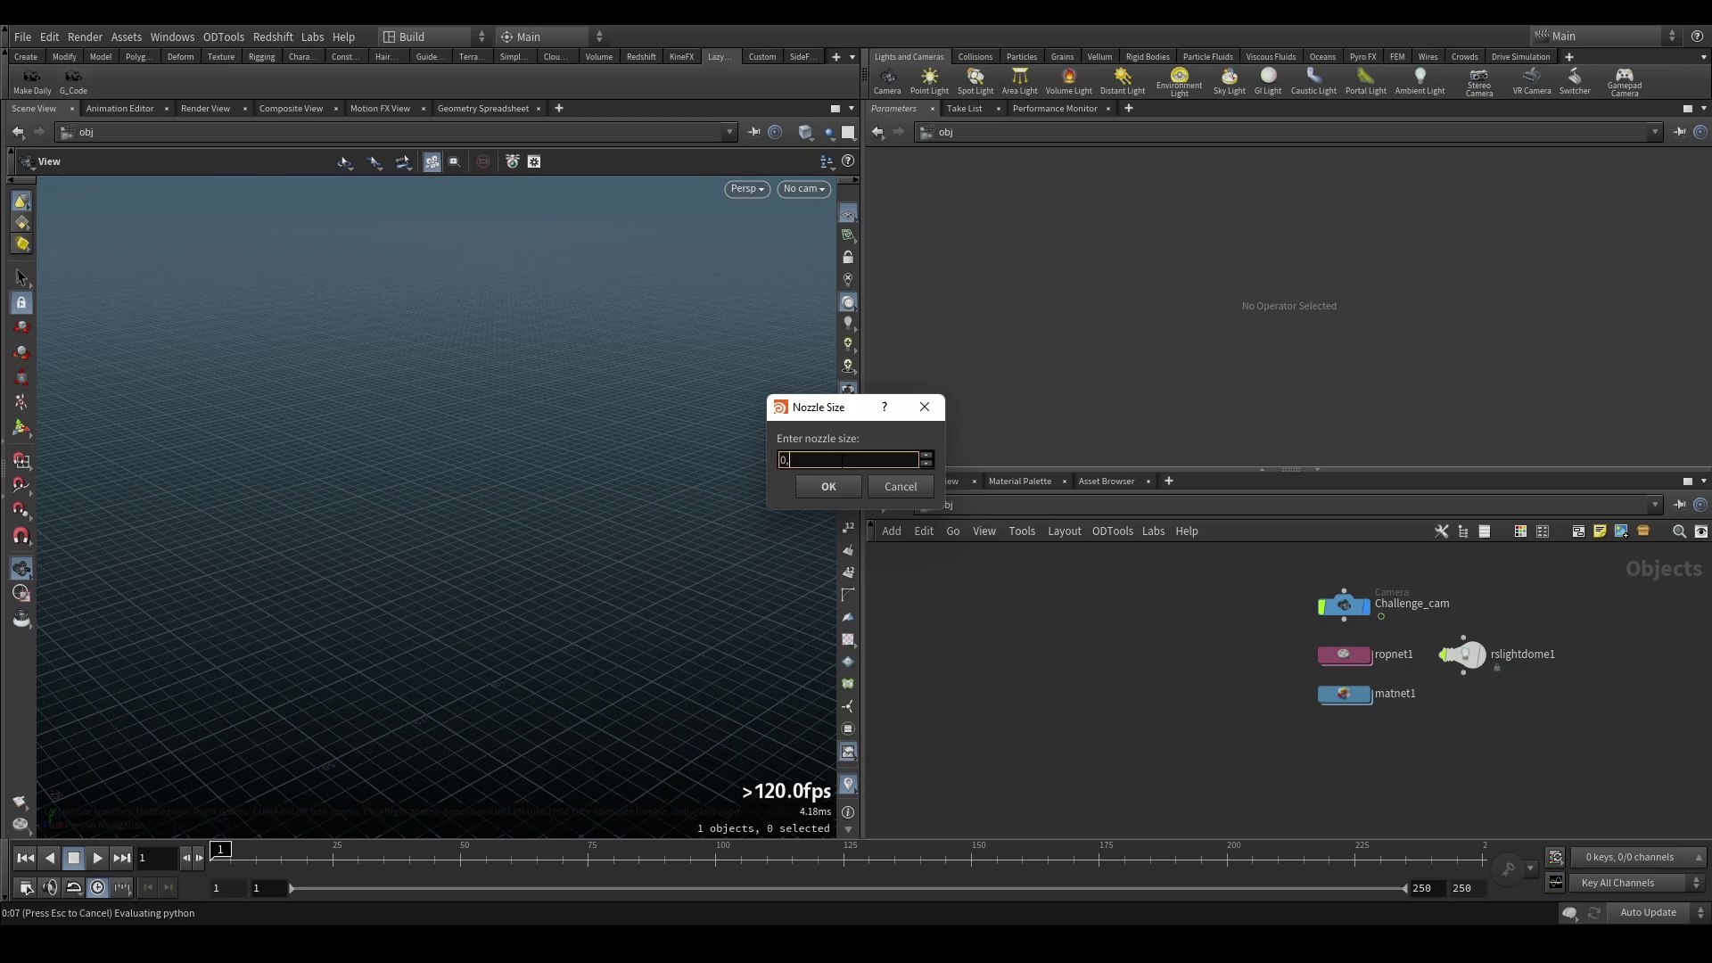
{"action": "type", "text": "0,6"}
{"action": "key", "text": "Return"}
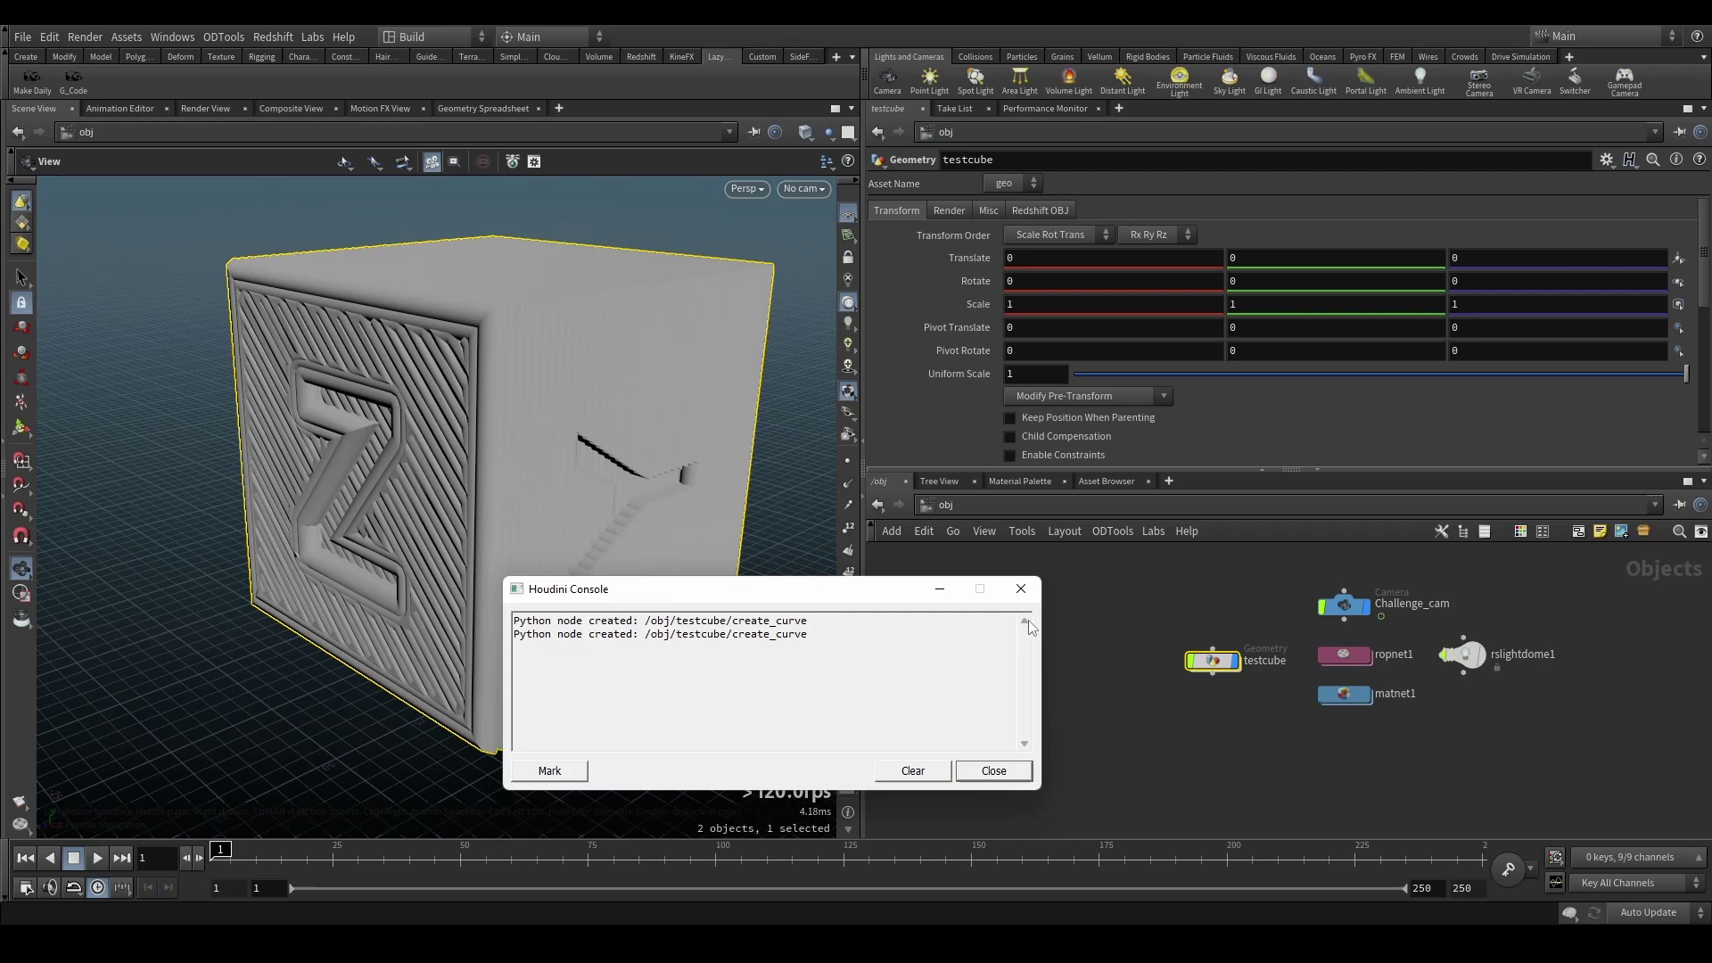
{"action": "left_click", "coordinate": [1021, 590]}
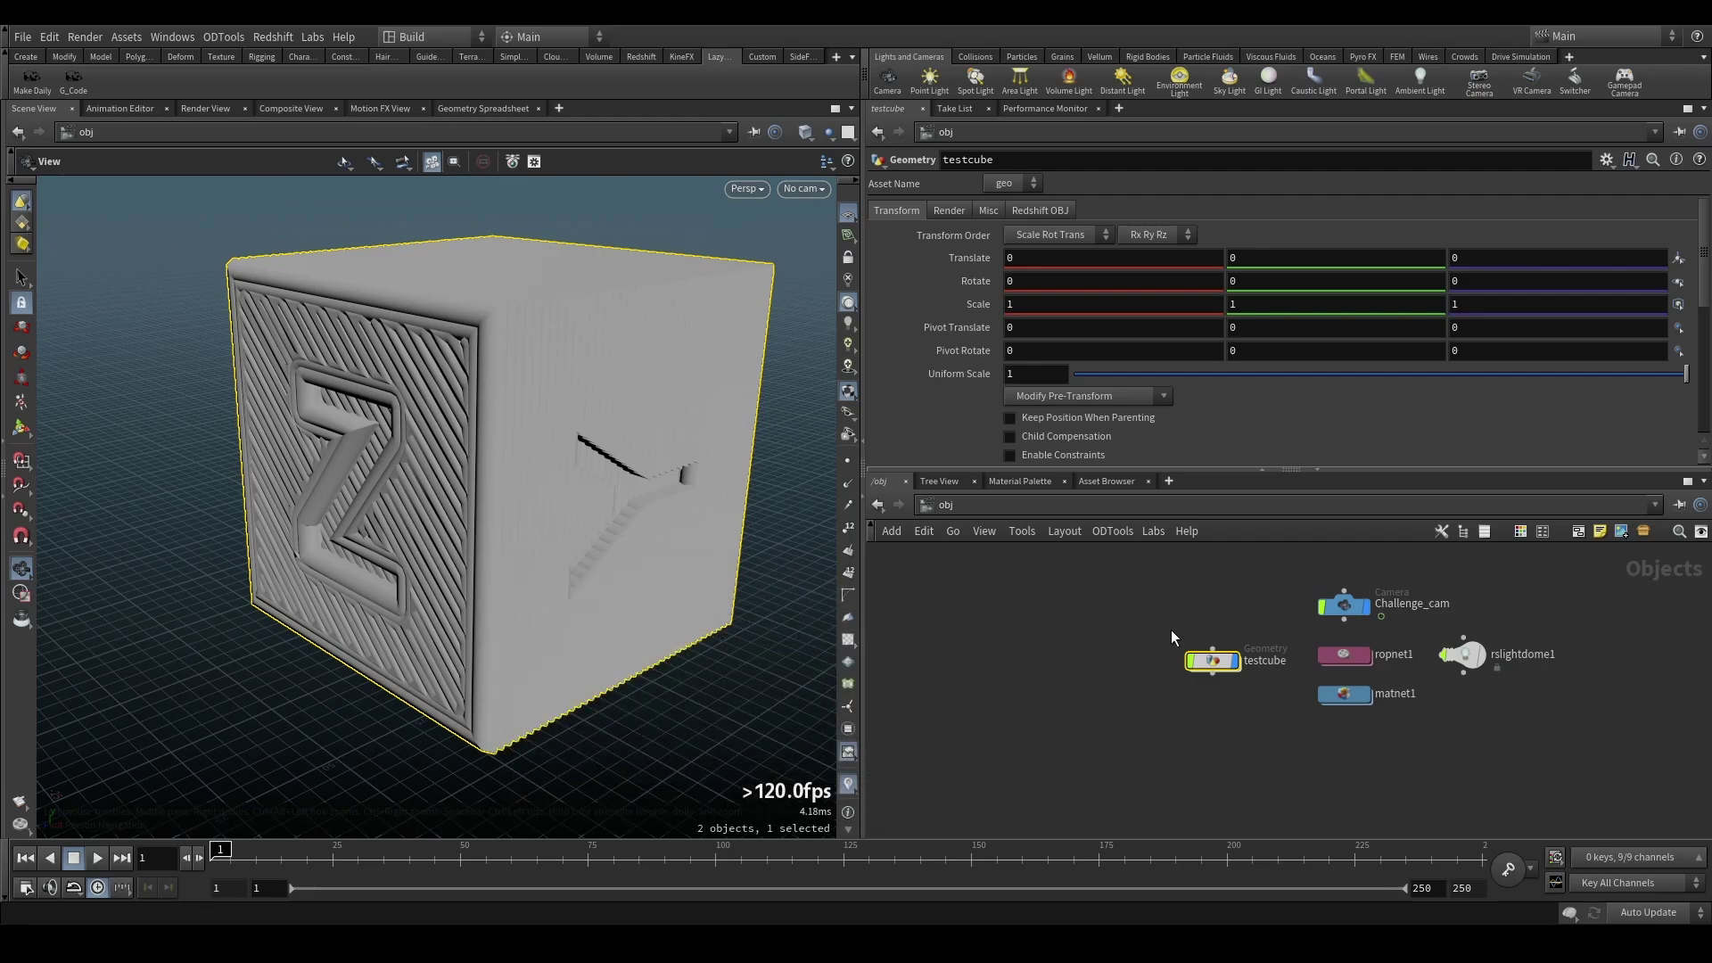
Inspect the imported test cube from different angles and distances.
{"action": "left_click_drag", "start_coordinate": [351, 460], "coordinate": [398, 477]}
{"action": "scroll", "coordinate": [437, 474], "scroll_direction": "down", "scroll_amount": 5}
{"action": "scroll", "coordinate": [457, 473], "scroll_direction": "down", "scroll_amount": 3}
{"action": "scroll", "coordinate": [476, 486], "scroll_direction": "up", "scroll_amount": 8}
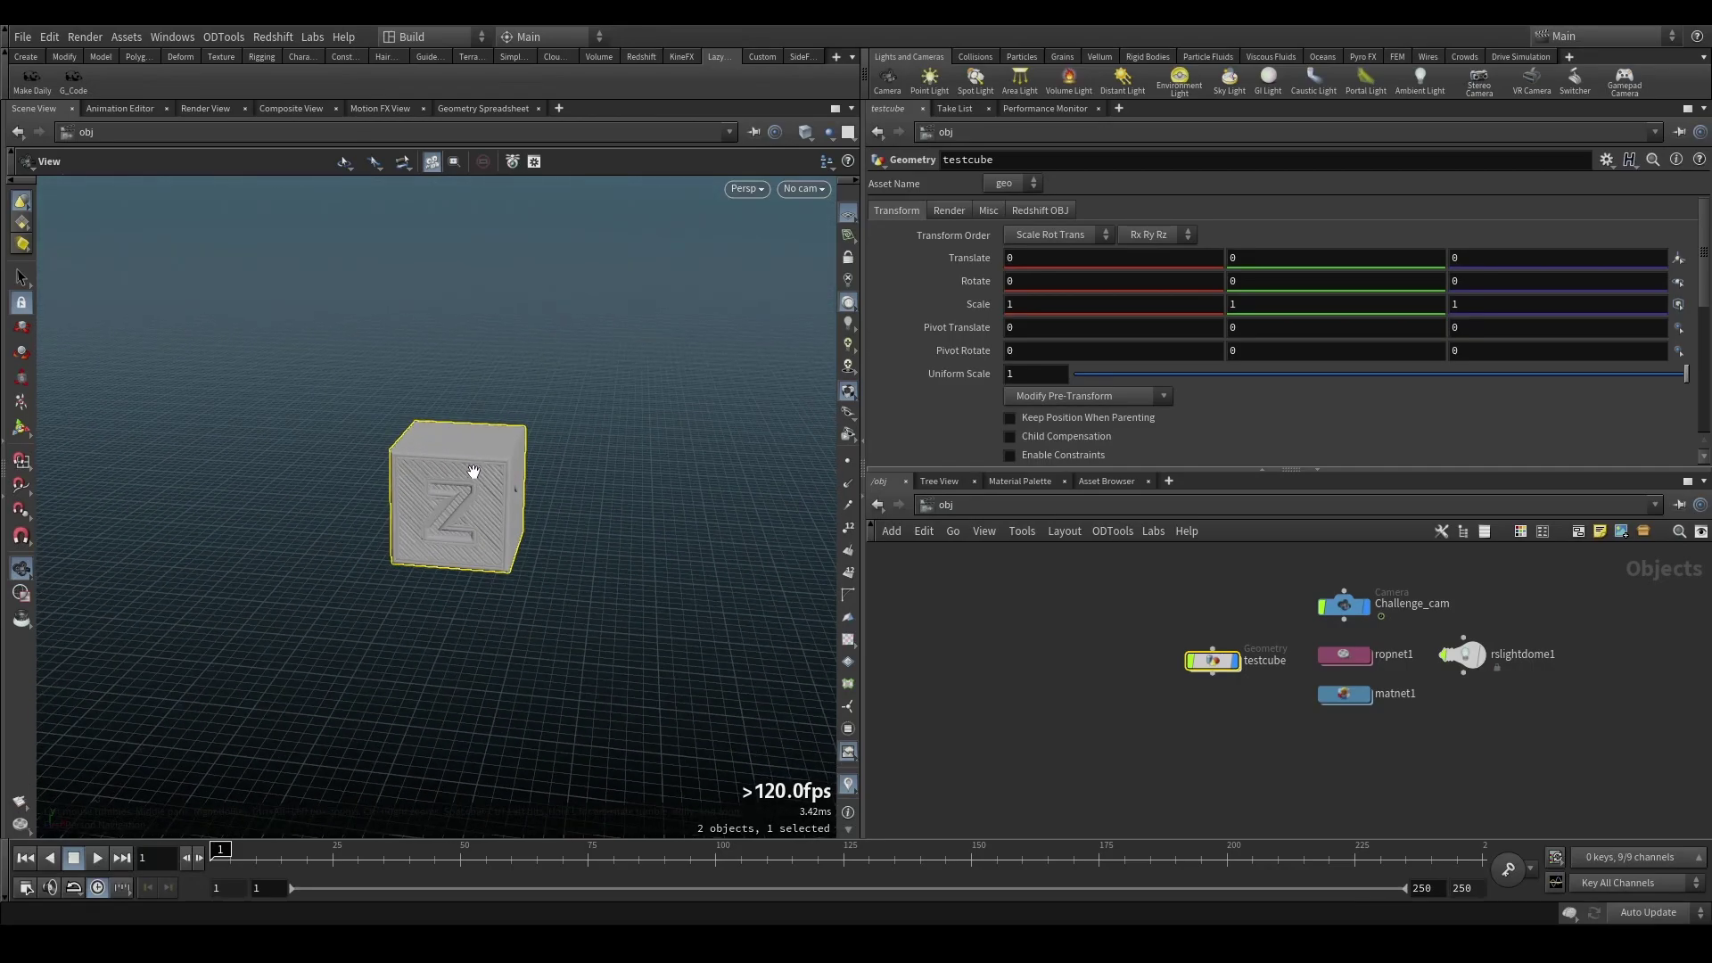
{"action": "scroll", "coordinate": [503, 493], "scroll_direction": "down", "scroll_amount": 3}
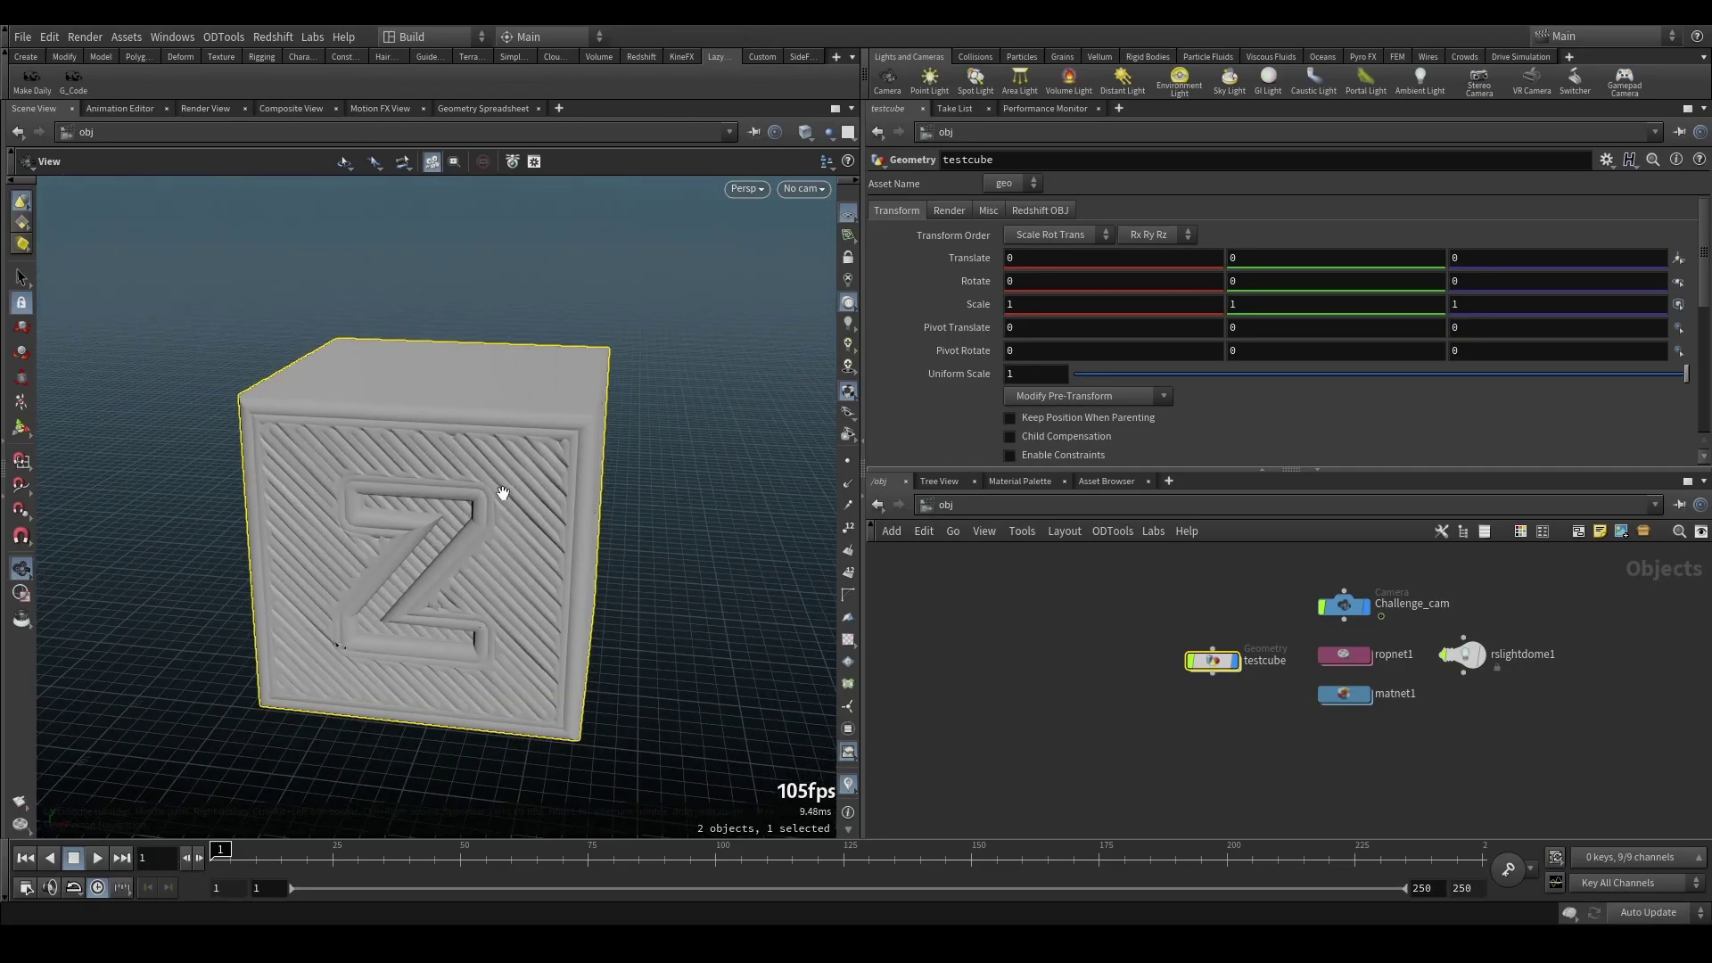
{"action": "key", "text": "h"}
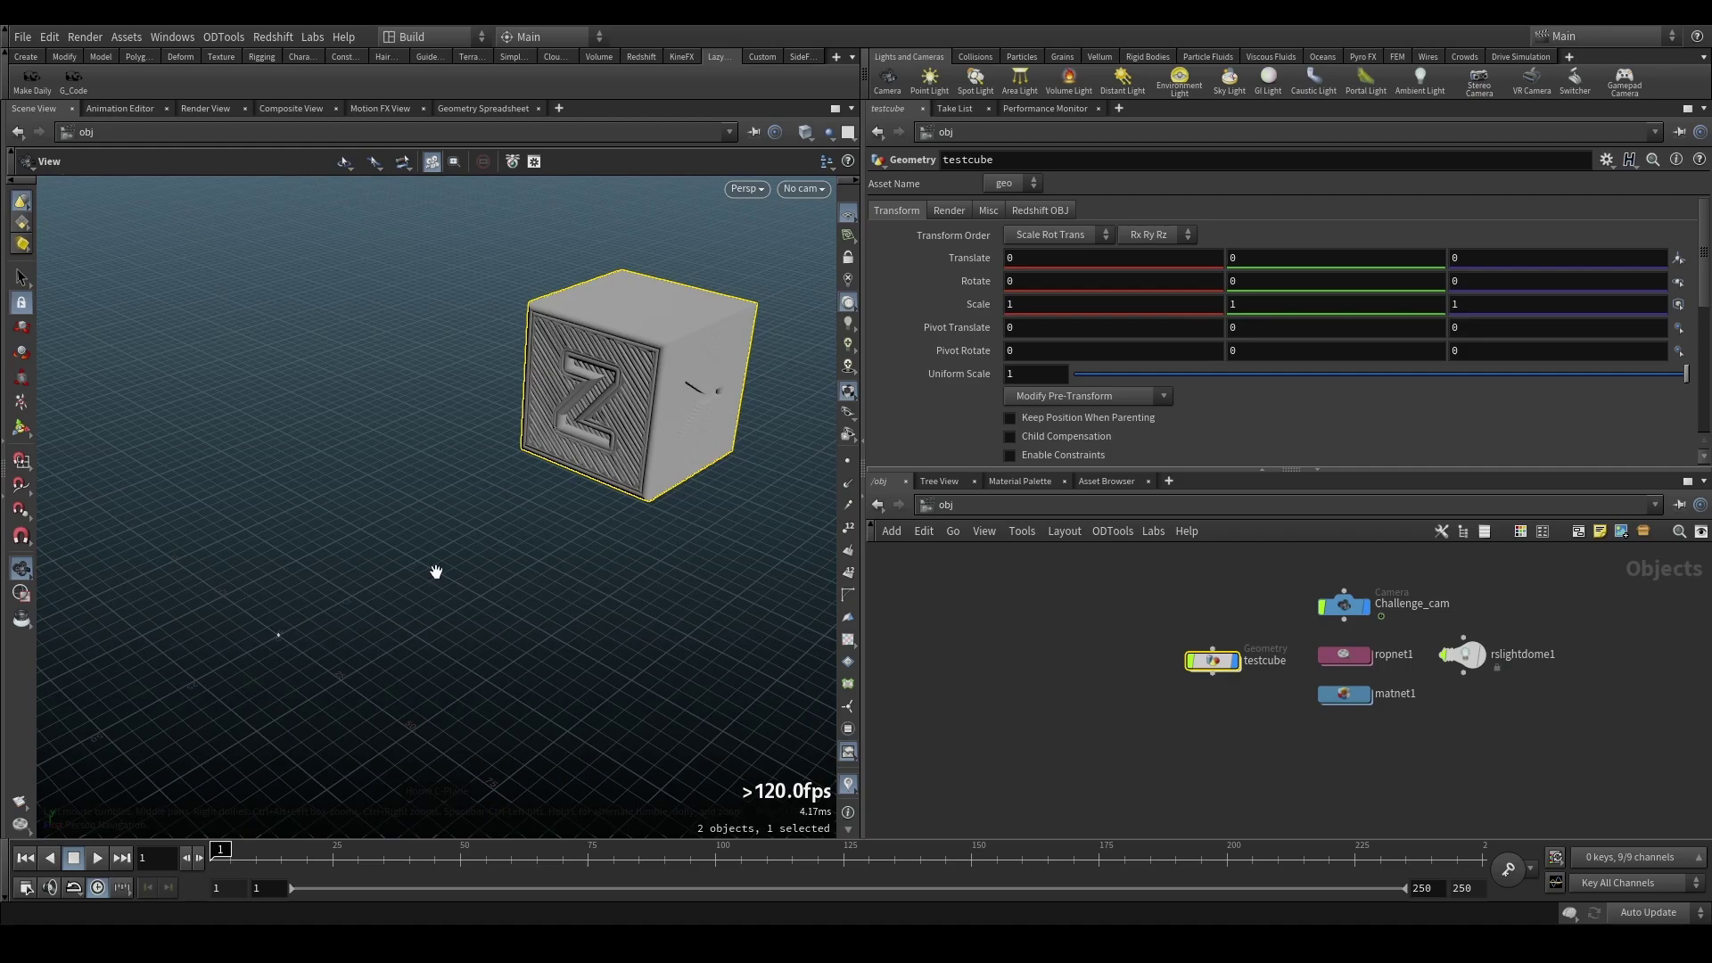
Enter the testcube network, enlarge the parameter area and read through the Python code of the create_curve node.
{"action": "double_click", "coordinate": [1218, 662]}
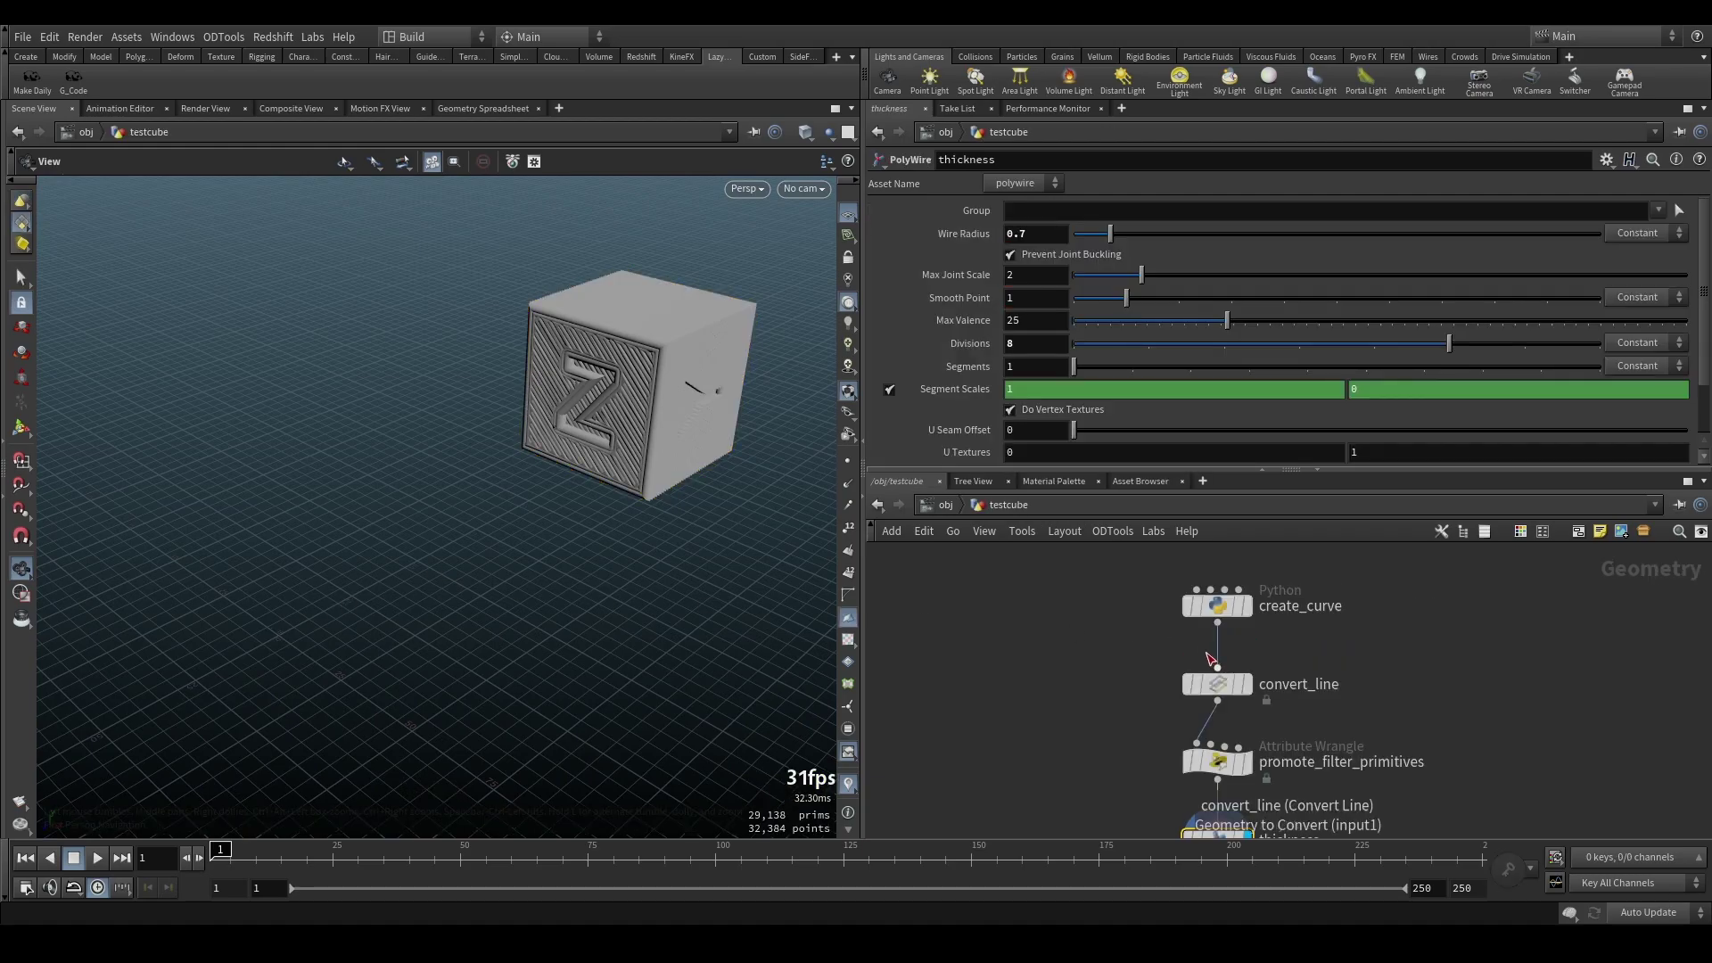
{"action": "left_click", "coordinate": [1218, 607]}
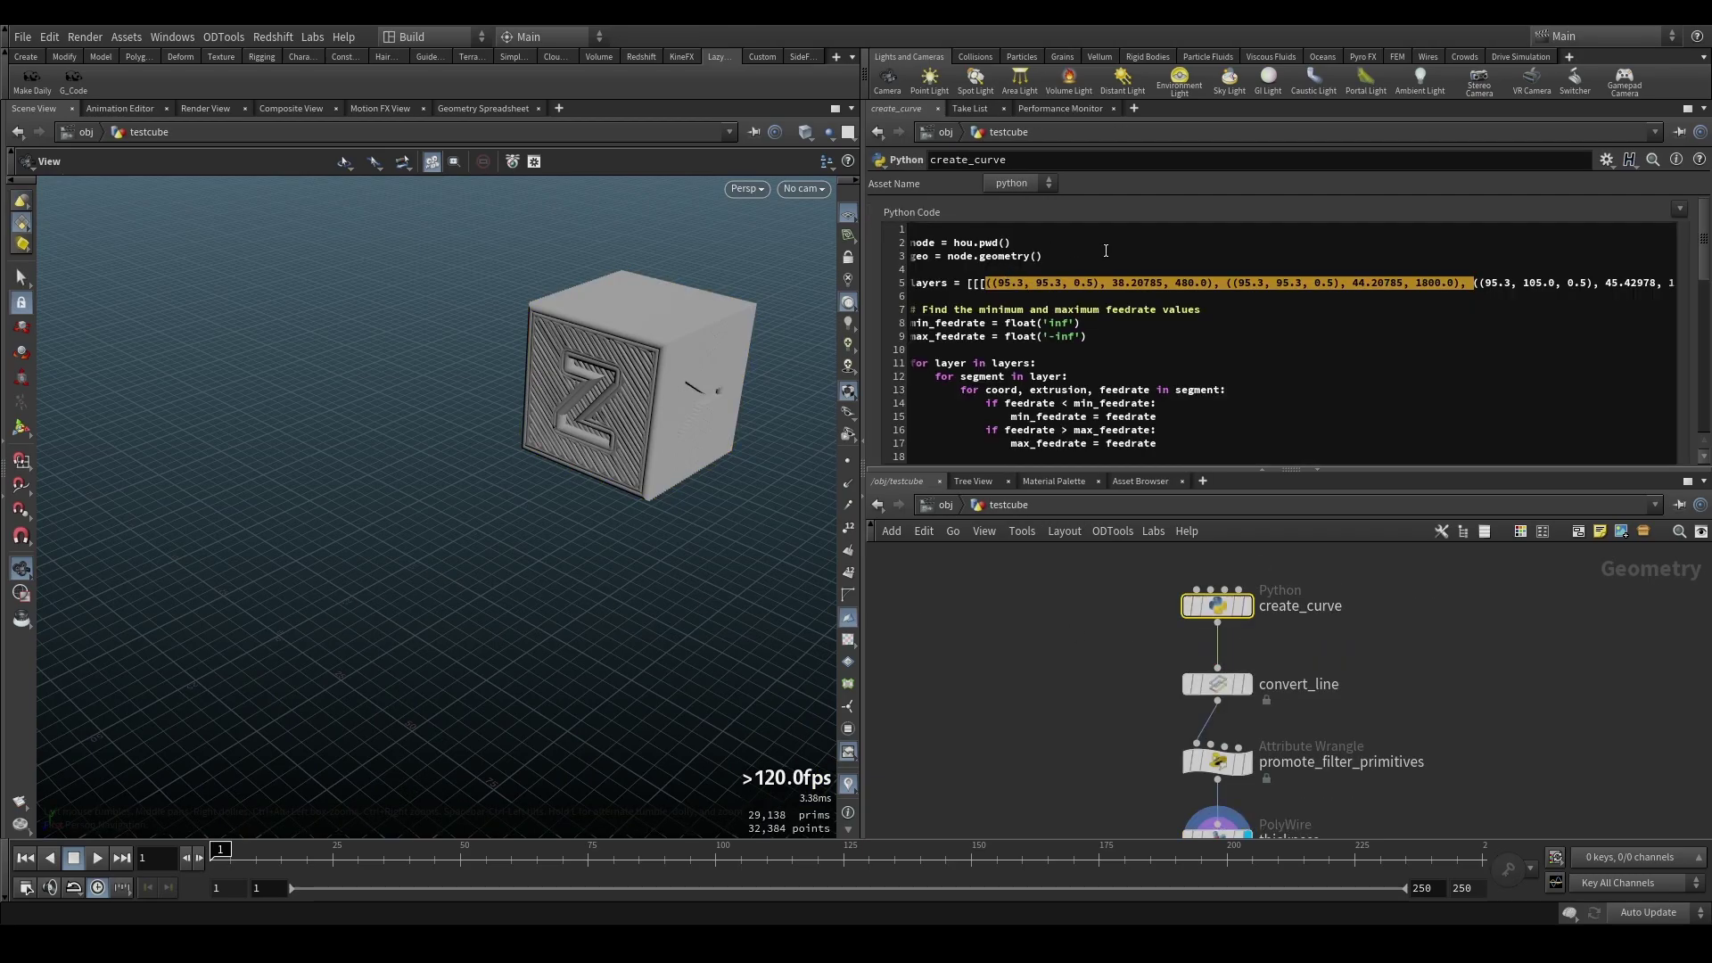
{"action": "left_click_drag", "start_coordinate": [863, 268], "coordinate": [631, 294]}
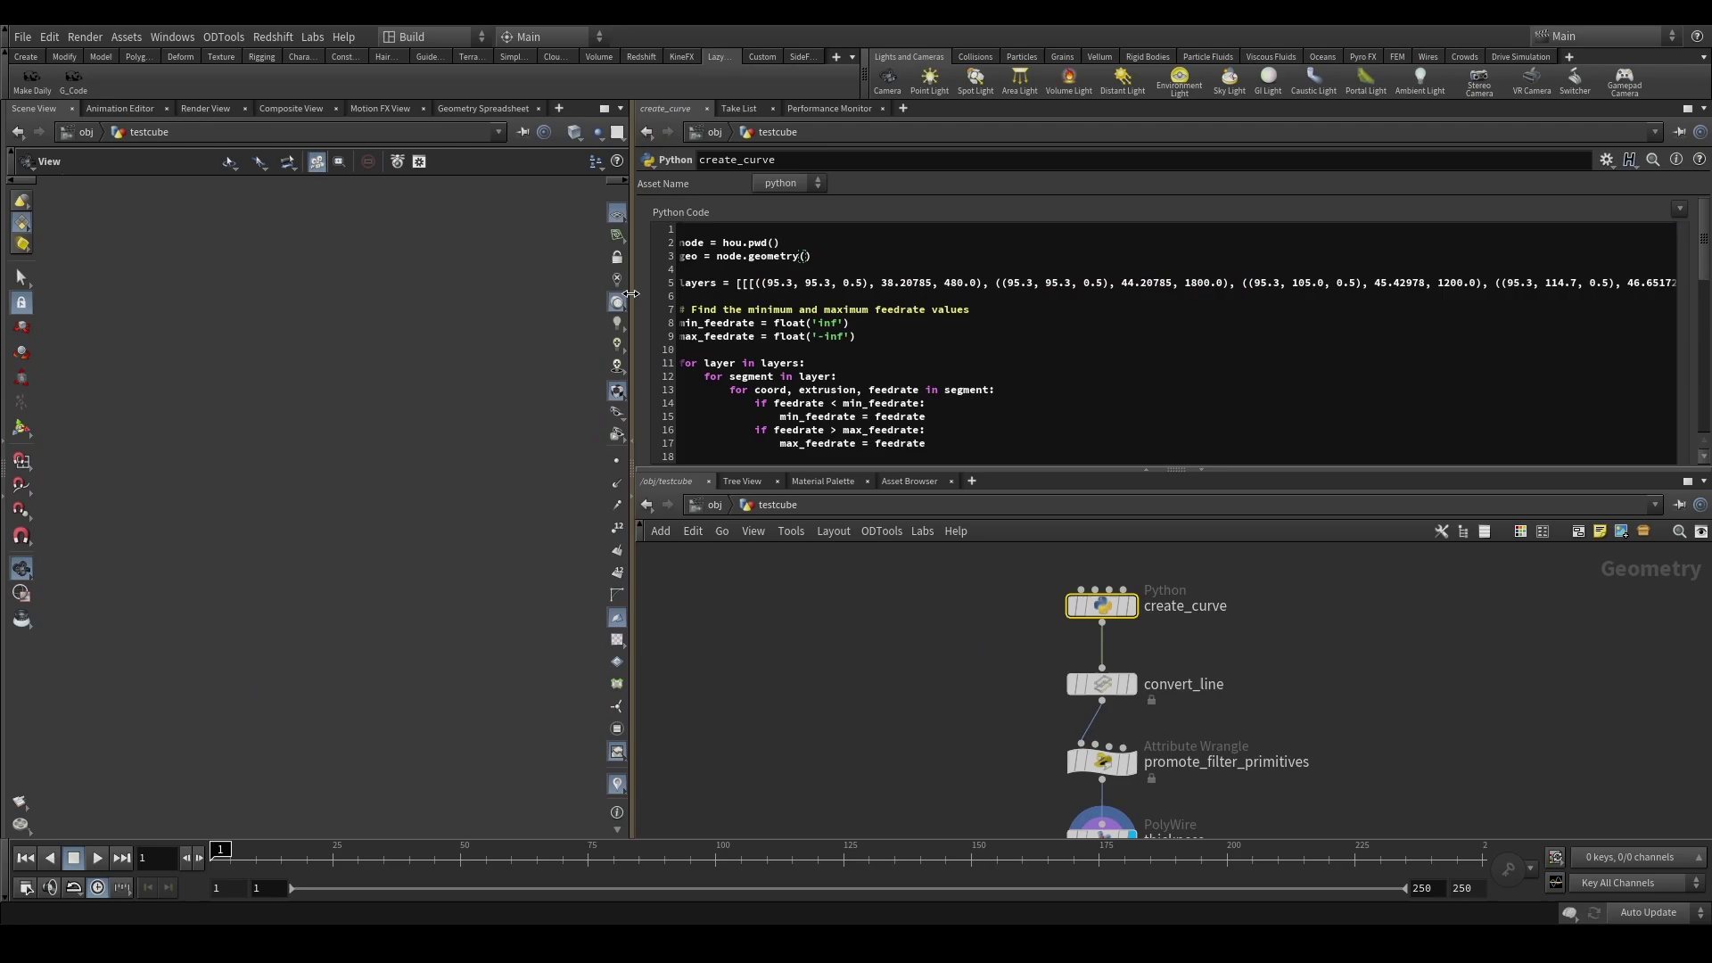
{"action": "left_click_drag", "start_coordinate": [1177, 471], "coordinate": [1159, 583]}
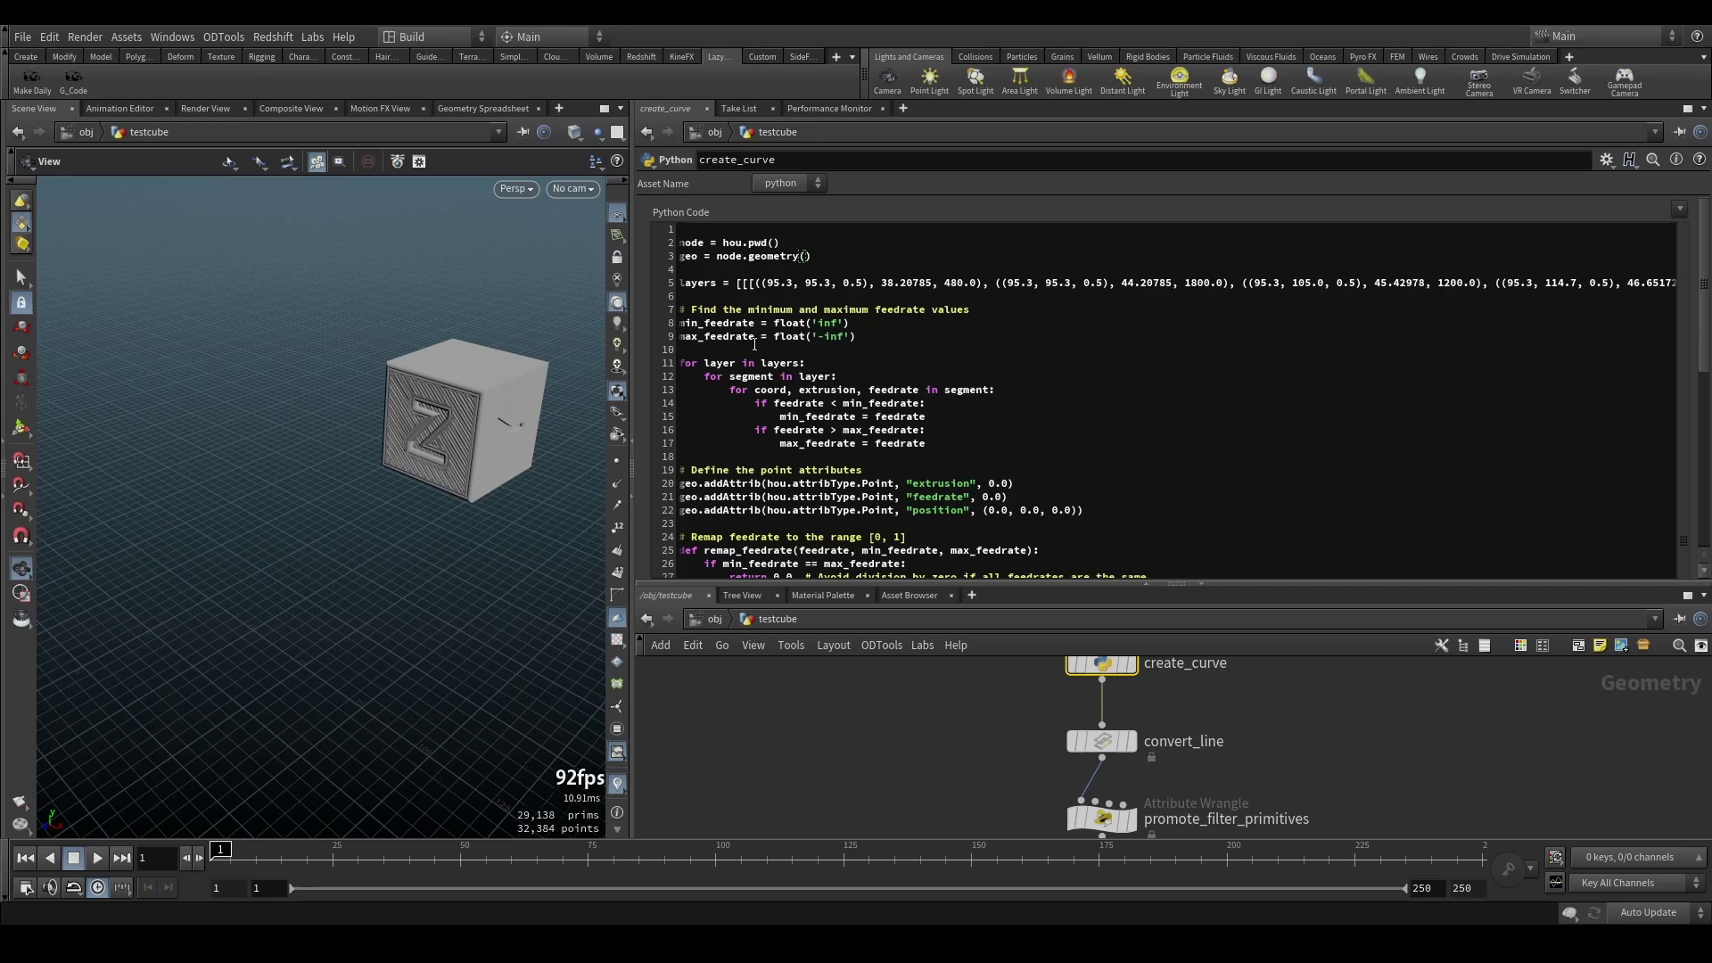
{"action": "scroll", "coordinate": [954, 316], "scroll_direction": "down", "scroll_amount": 1}
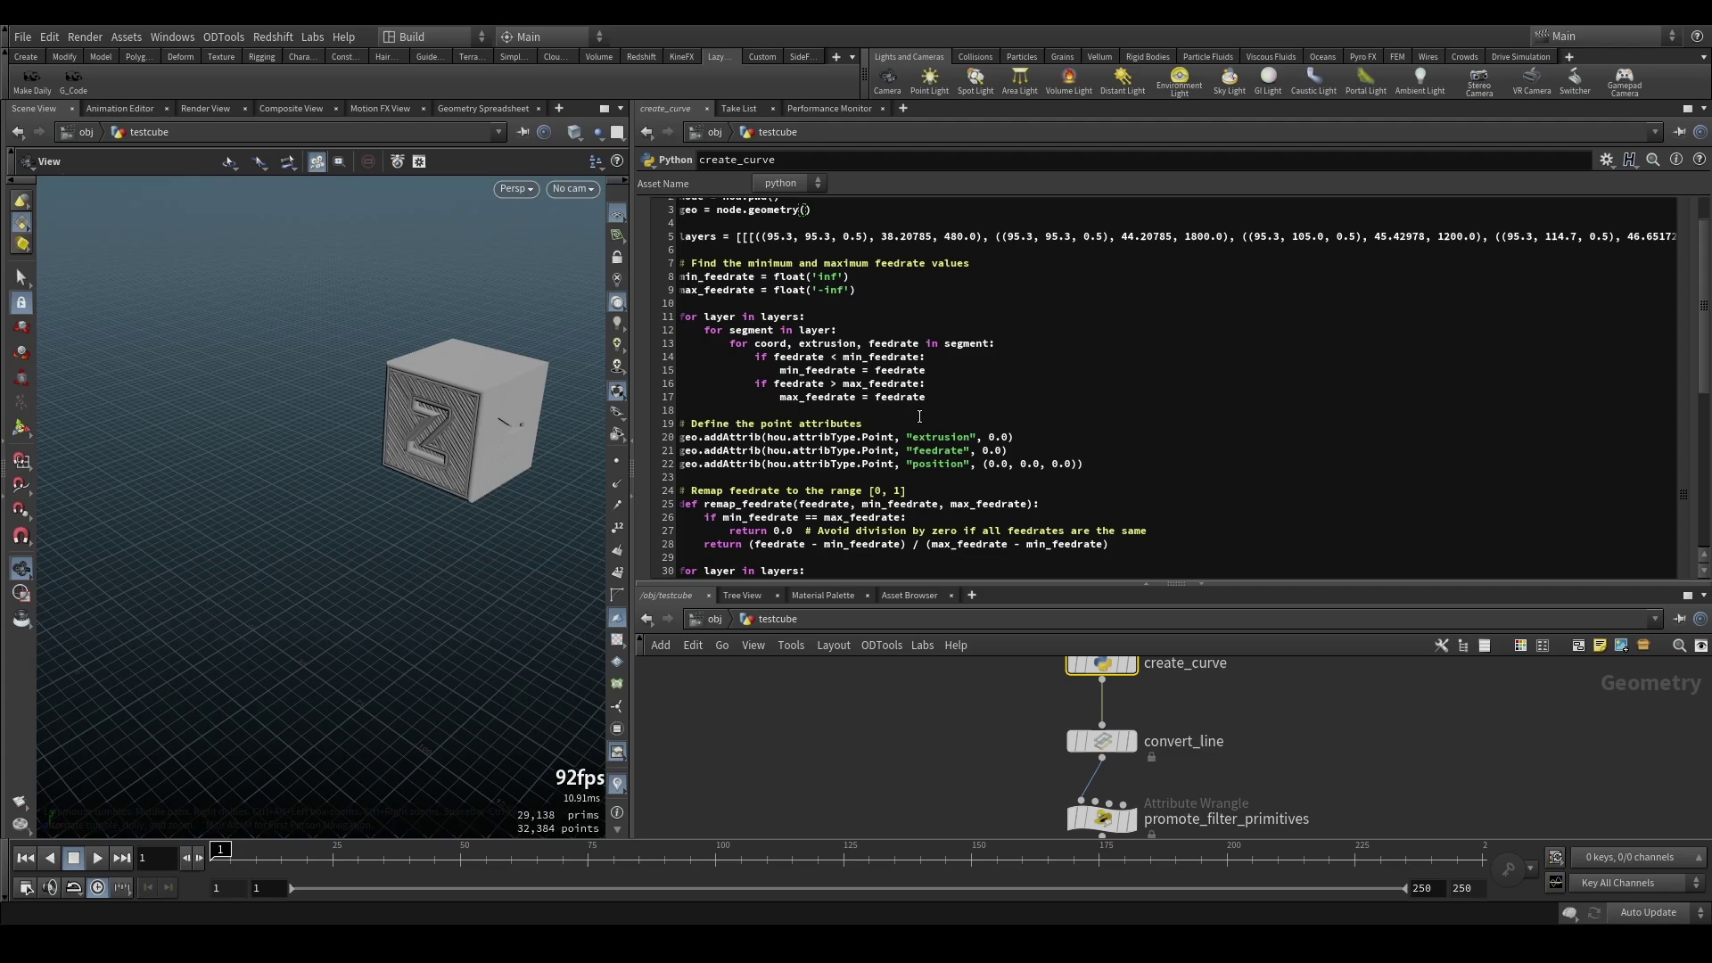
{"action": "scroll", "coordinate": [919, 416], "scroll_direction": "down", "scroll_amount": 1}
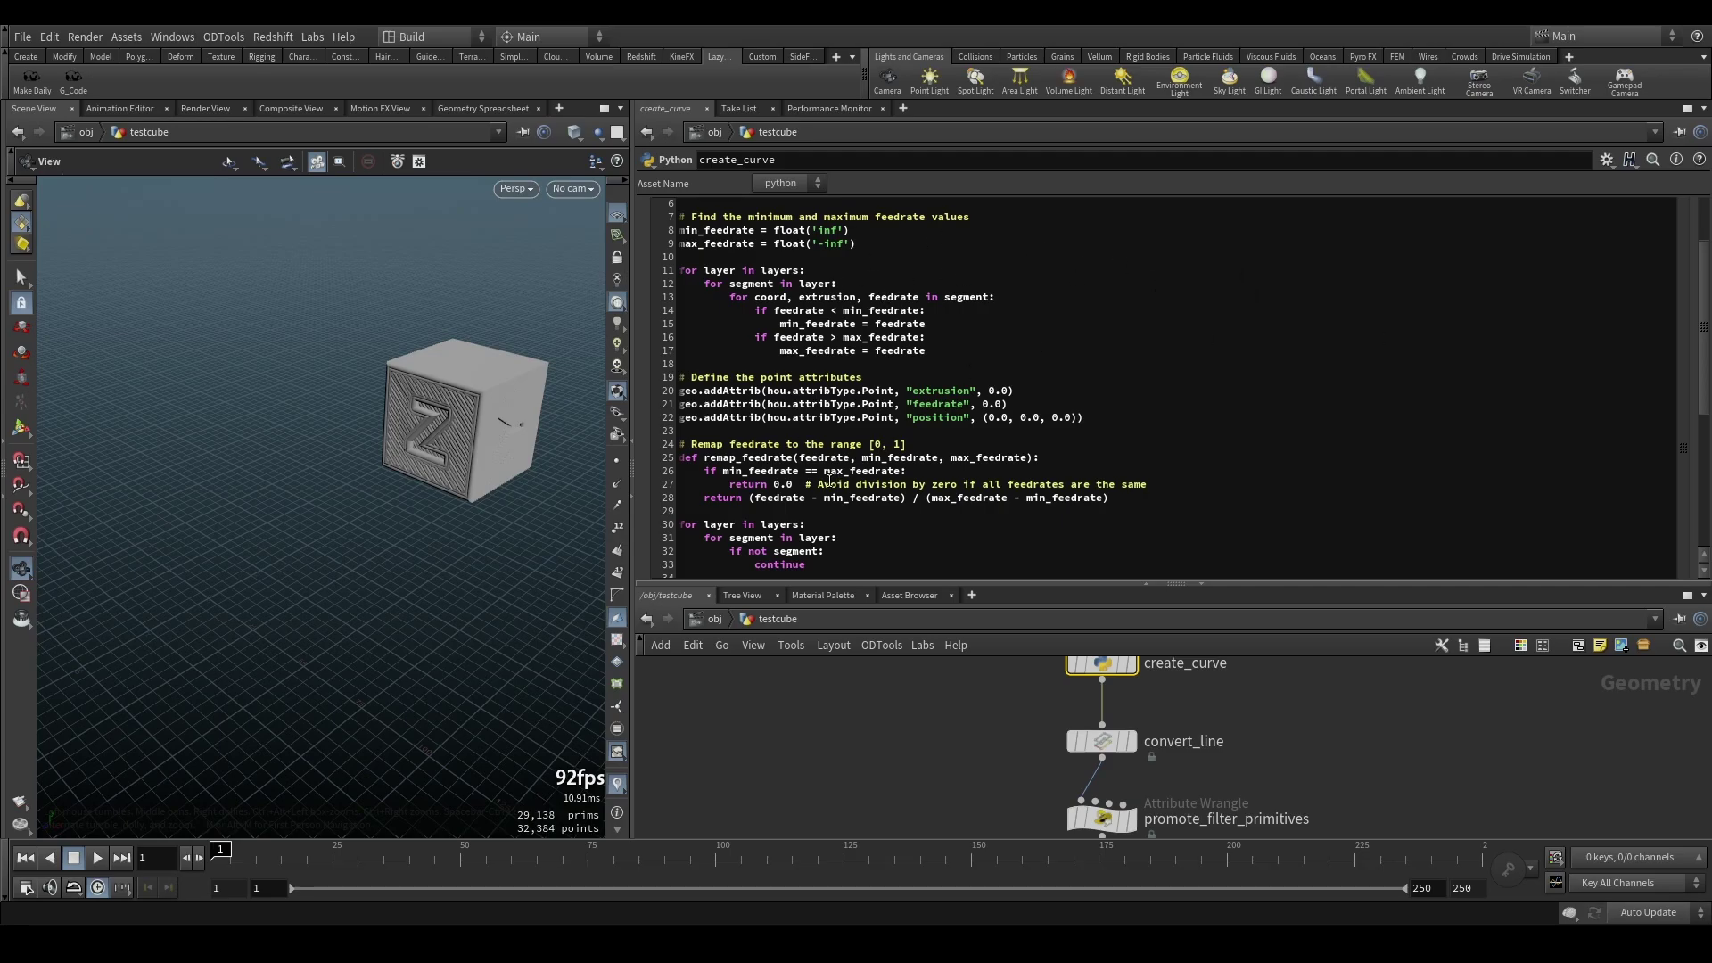
{"action": "scroll", "coordinate": [1072, 470], "scroll_direction": "down", "scroll_amount": 6}
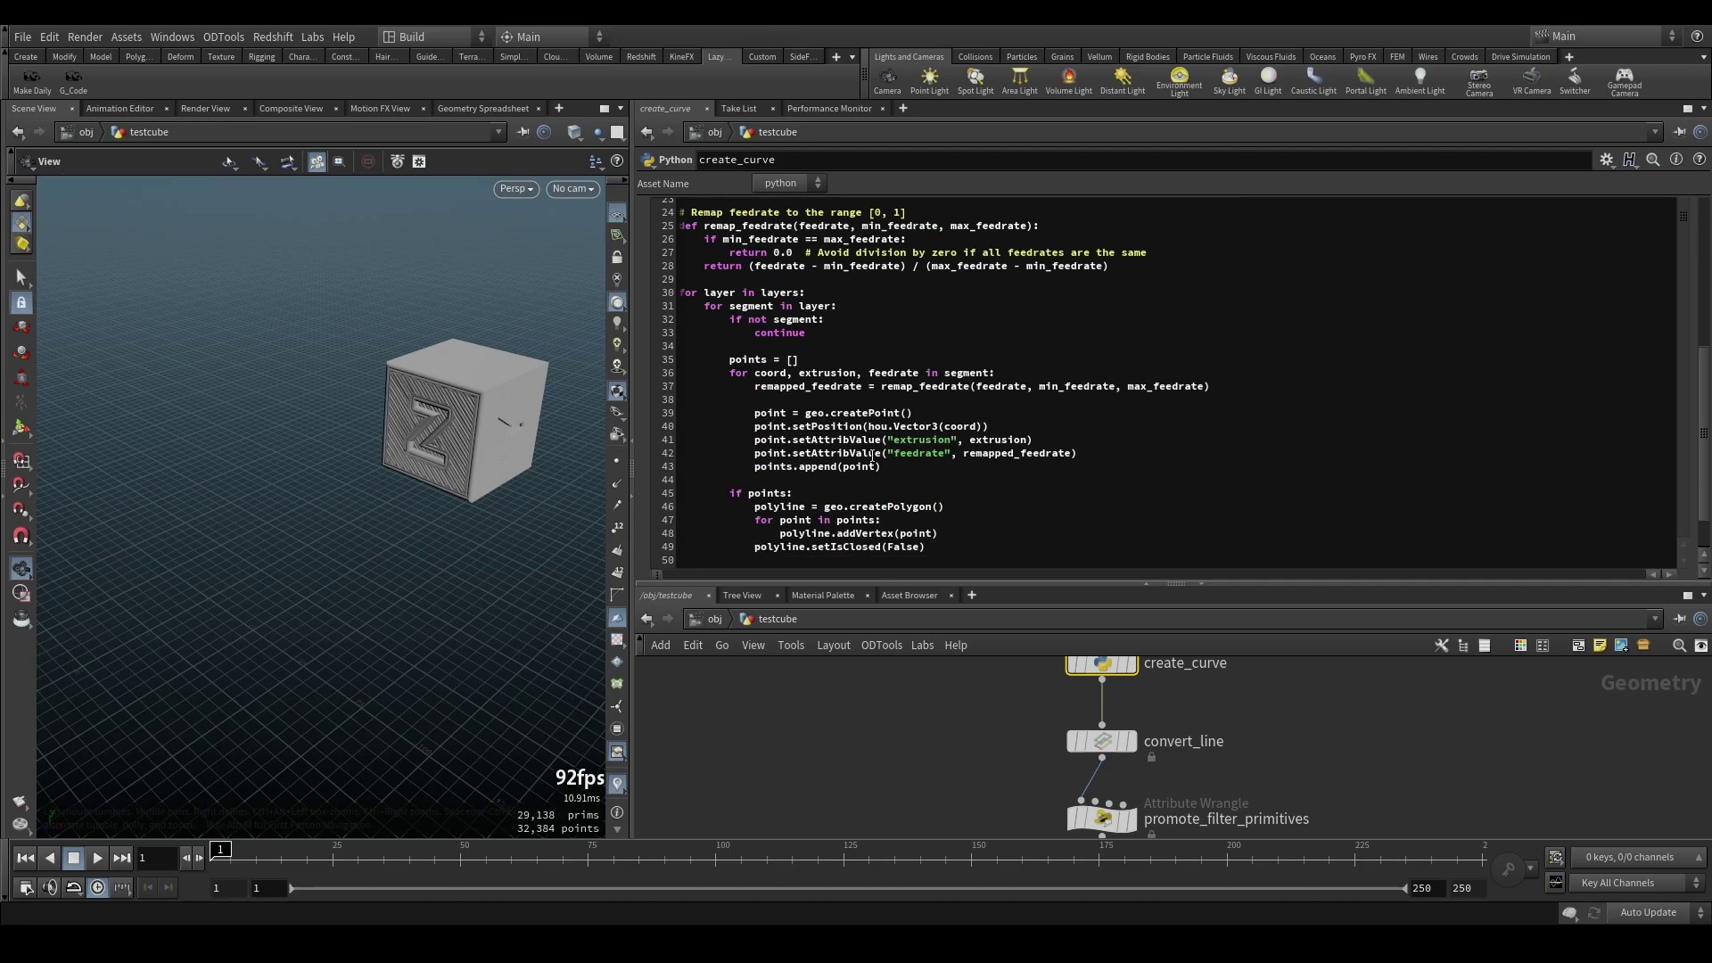
Check the create_curve node's information for its point attributes and geometry data.
{"action": "middle_click", "coordinate": [1104, 683]}
{"action": "middle_click_drag", "start_coordinate": [1104, 686], "coordinate": [1114, 733]}
{"action": "left_click", "coordinate": [1042, 711]}
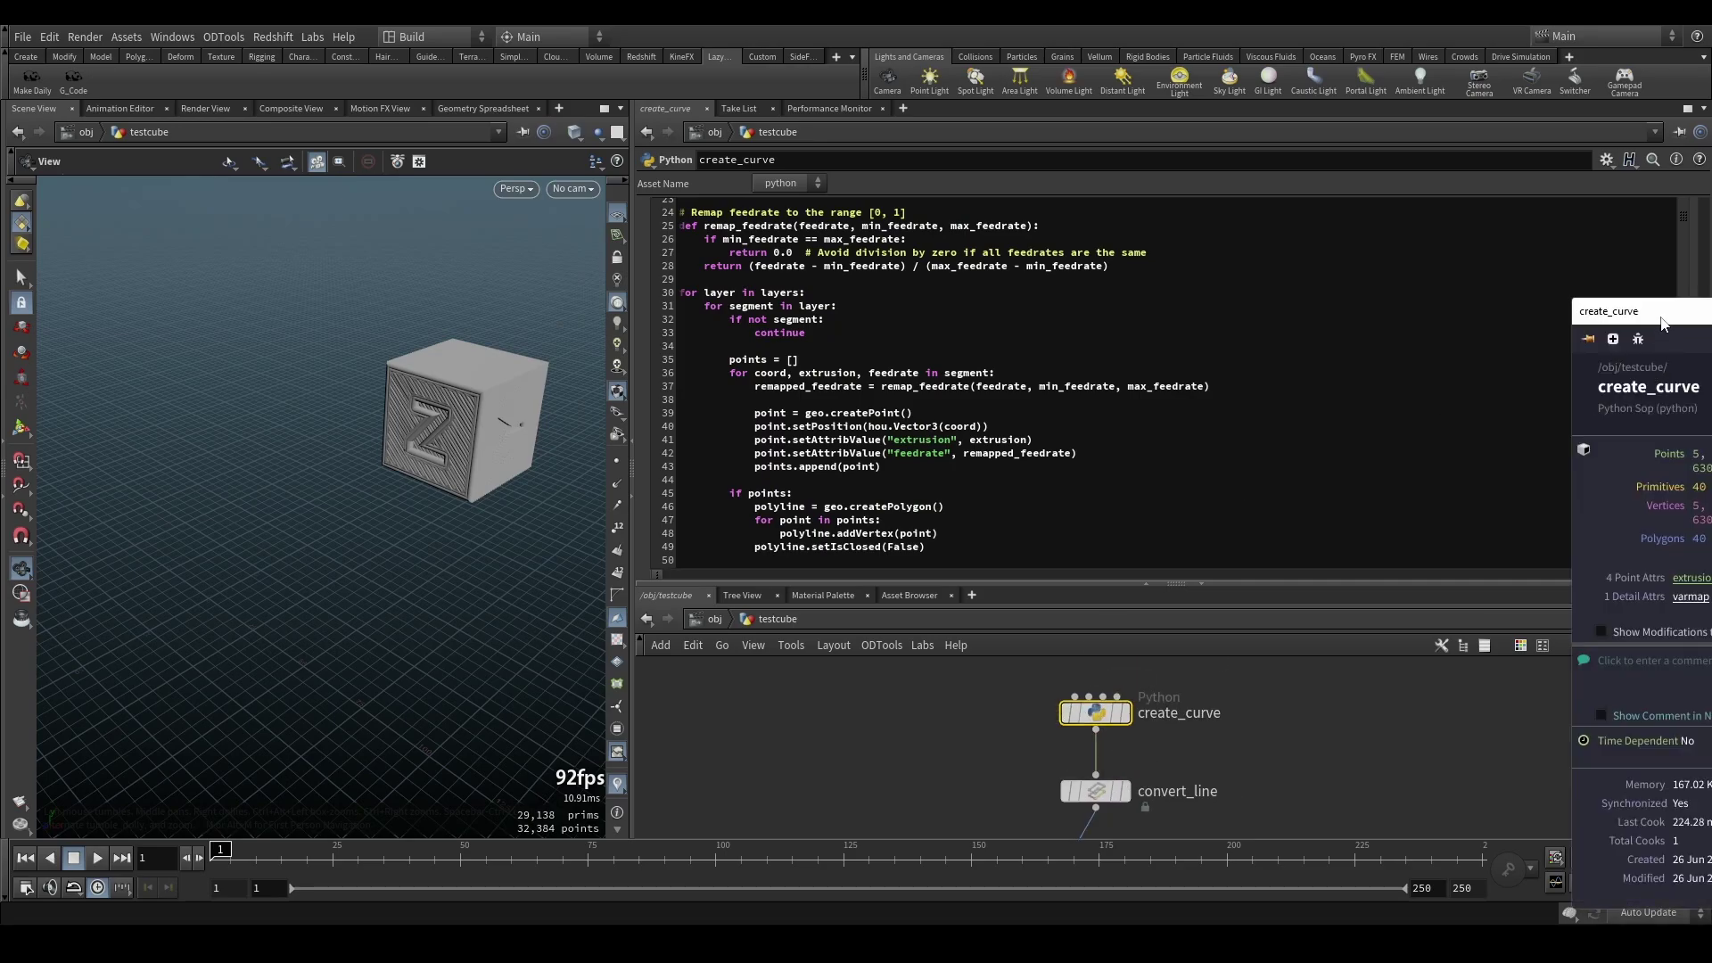
{"action": "left_click_drag", "start_coordinate": [1659, 318], "coordinate": [781, 249]}
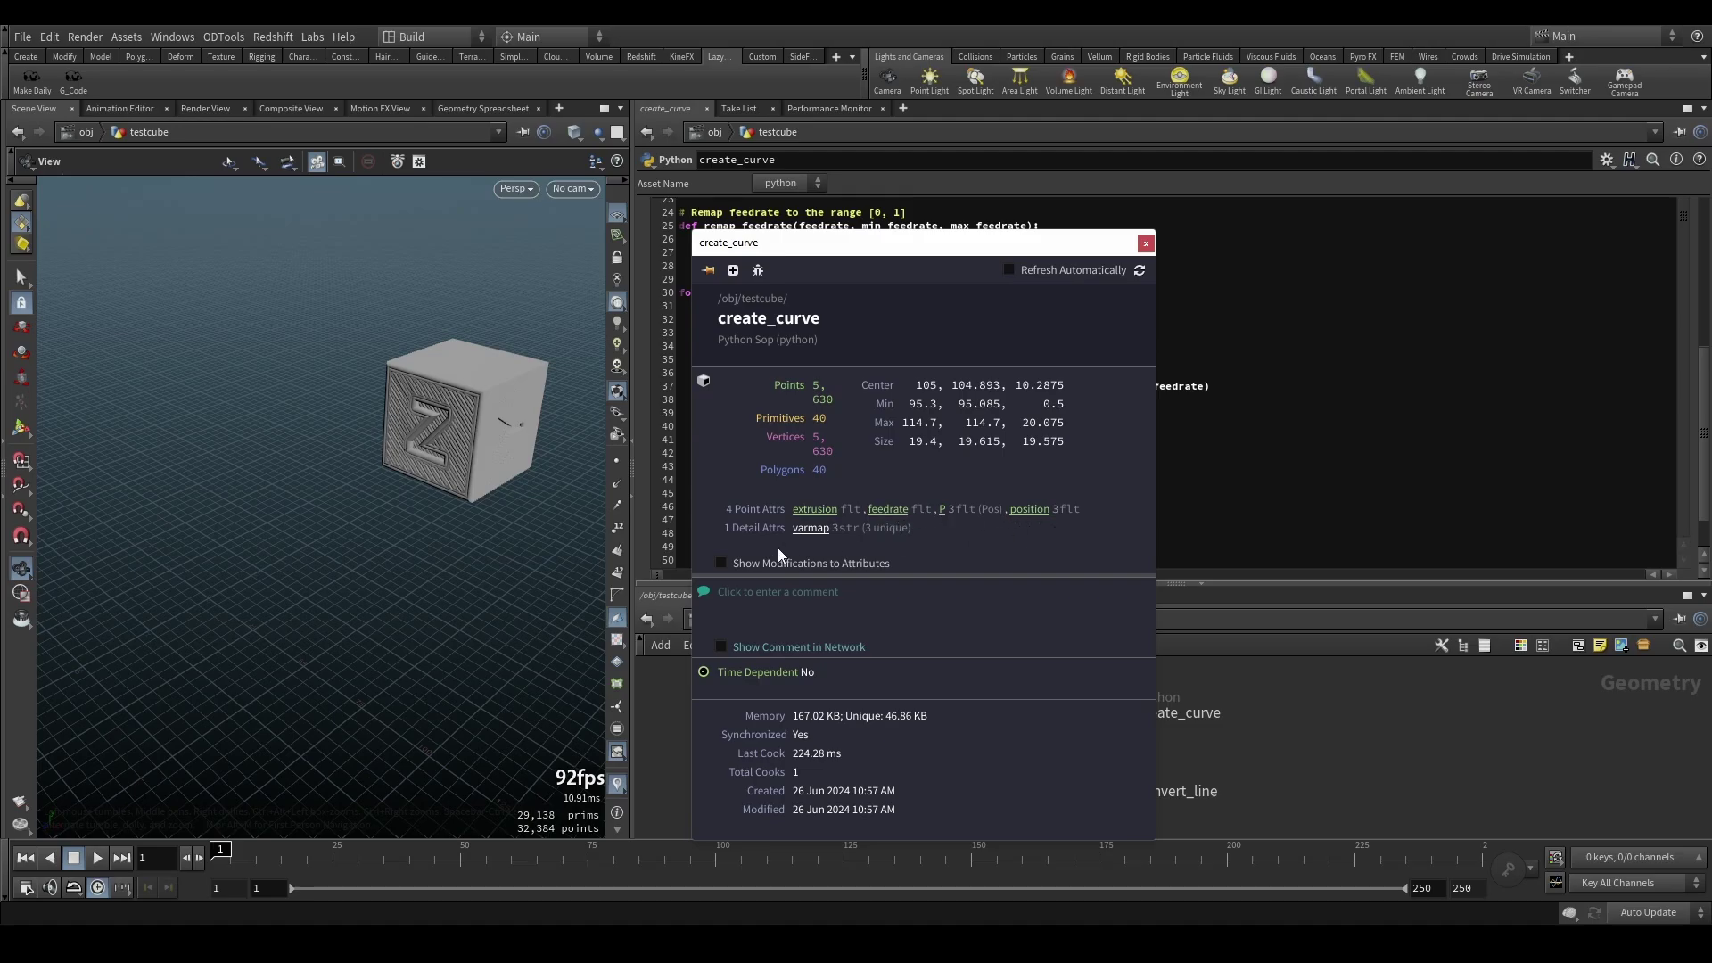
{"action": "left_click", "coordinate": [1147, 241]}
Display the output of the convert_line node and review its parameters.
{"action": "middle_click_drag", "start_coordinate": [1321, 772], "coordinate": [1276, 670]}
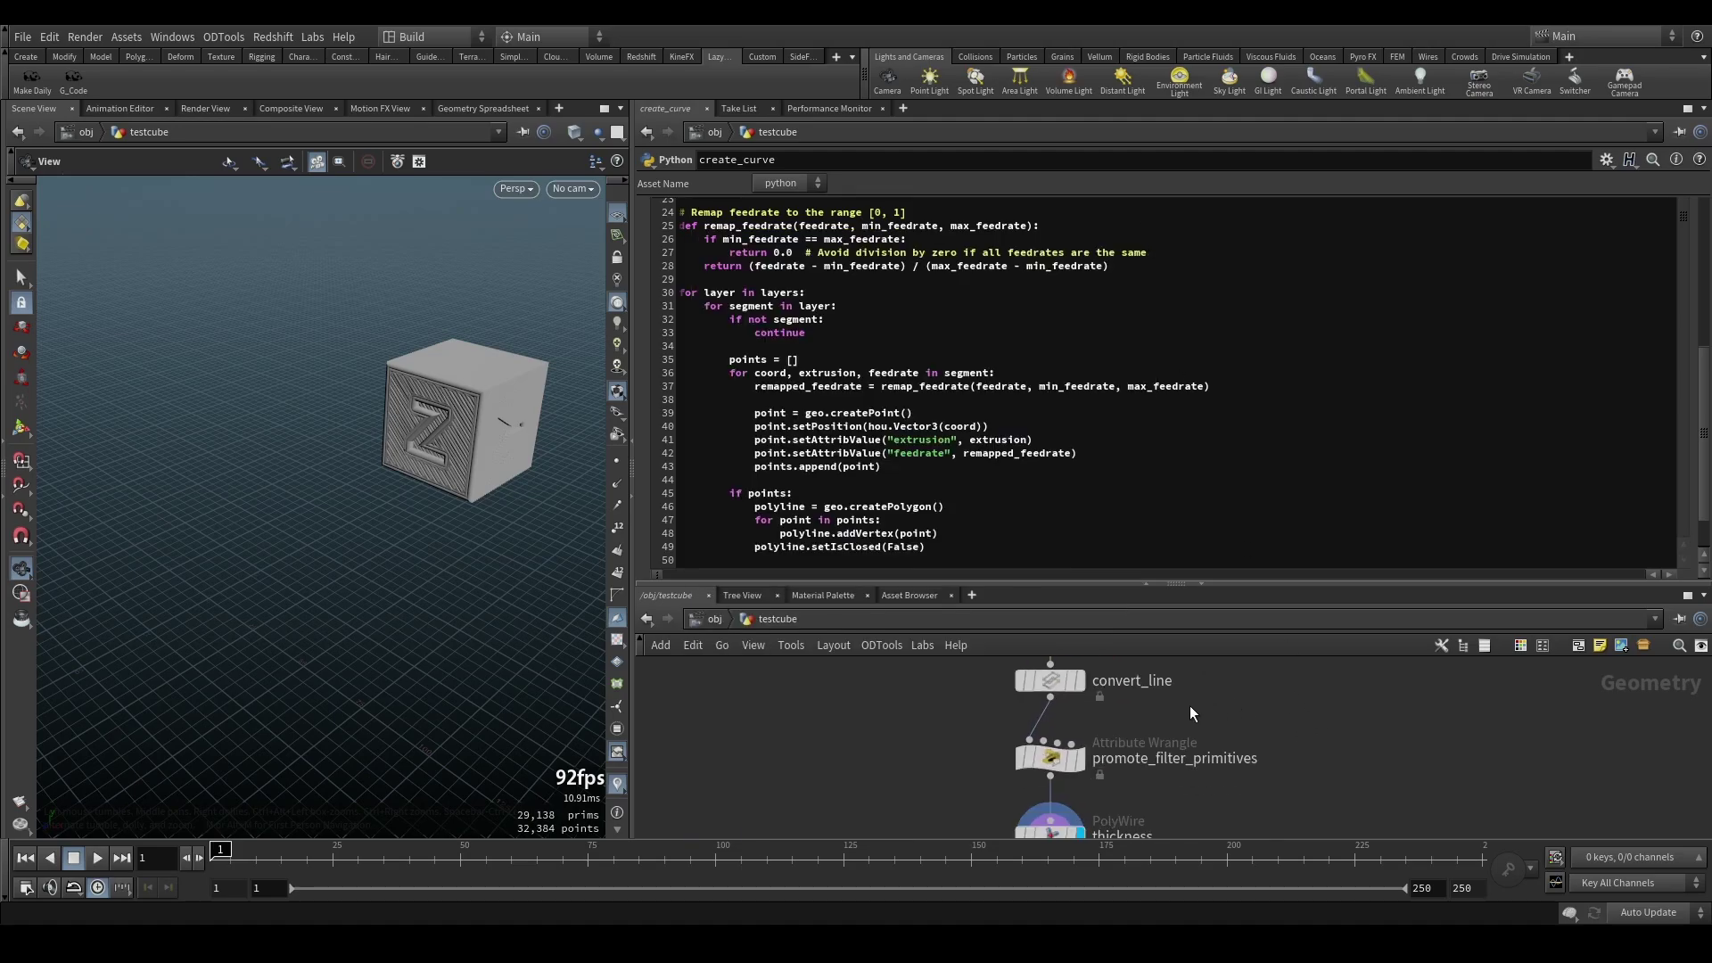
{"action": "middle_click_drag", "start_coordinate": [1118, 691], "coordinate": [1117, 737]}
{"action": "left_click", "coordinate": [1079, 726]}
{"action": "left_click", "coordinate": [1051, 732]}
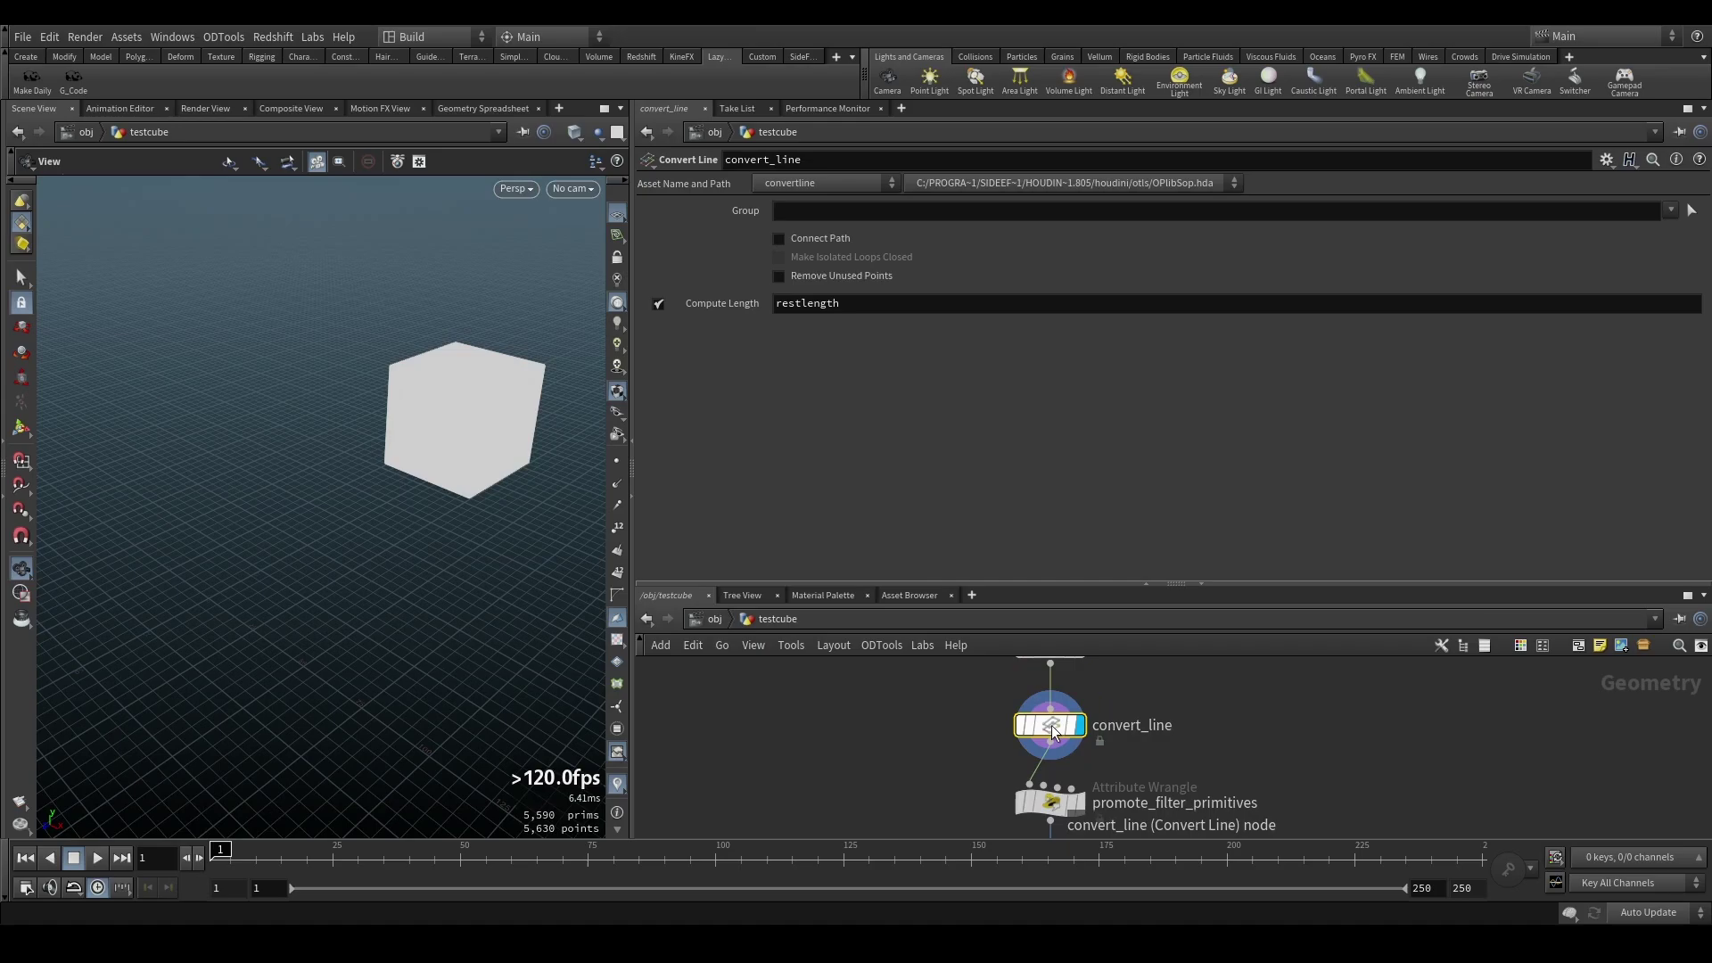
{"action": "mouse_move", "coordinate": [1052, 733]}
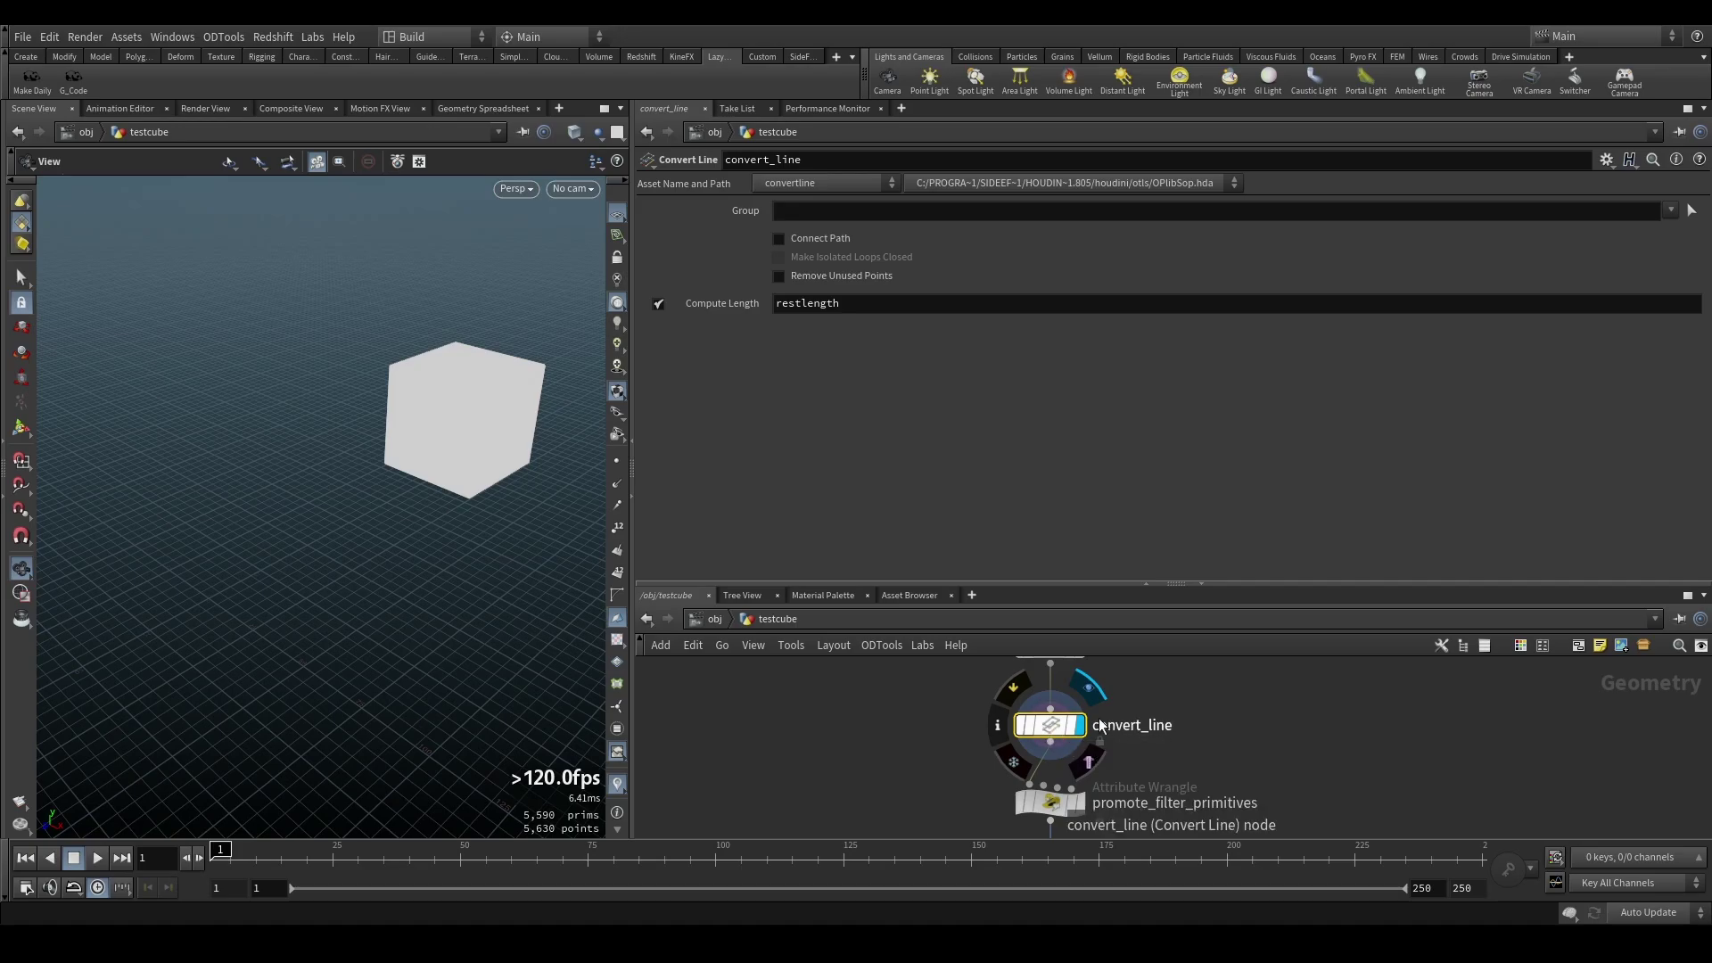
Review the VEX code of the promote_filter_primitives wrangle and display its filtered curves framed in the viewport.
{"action": "middle_click_drag", "start_coordinate": [1151, 760], "coordinate": [1138, 690]}
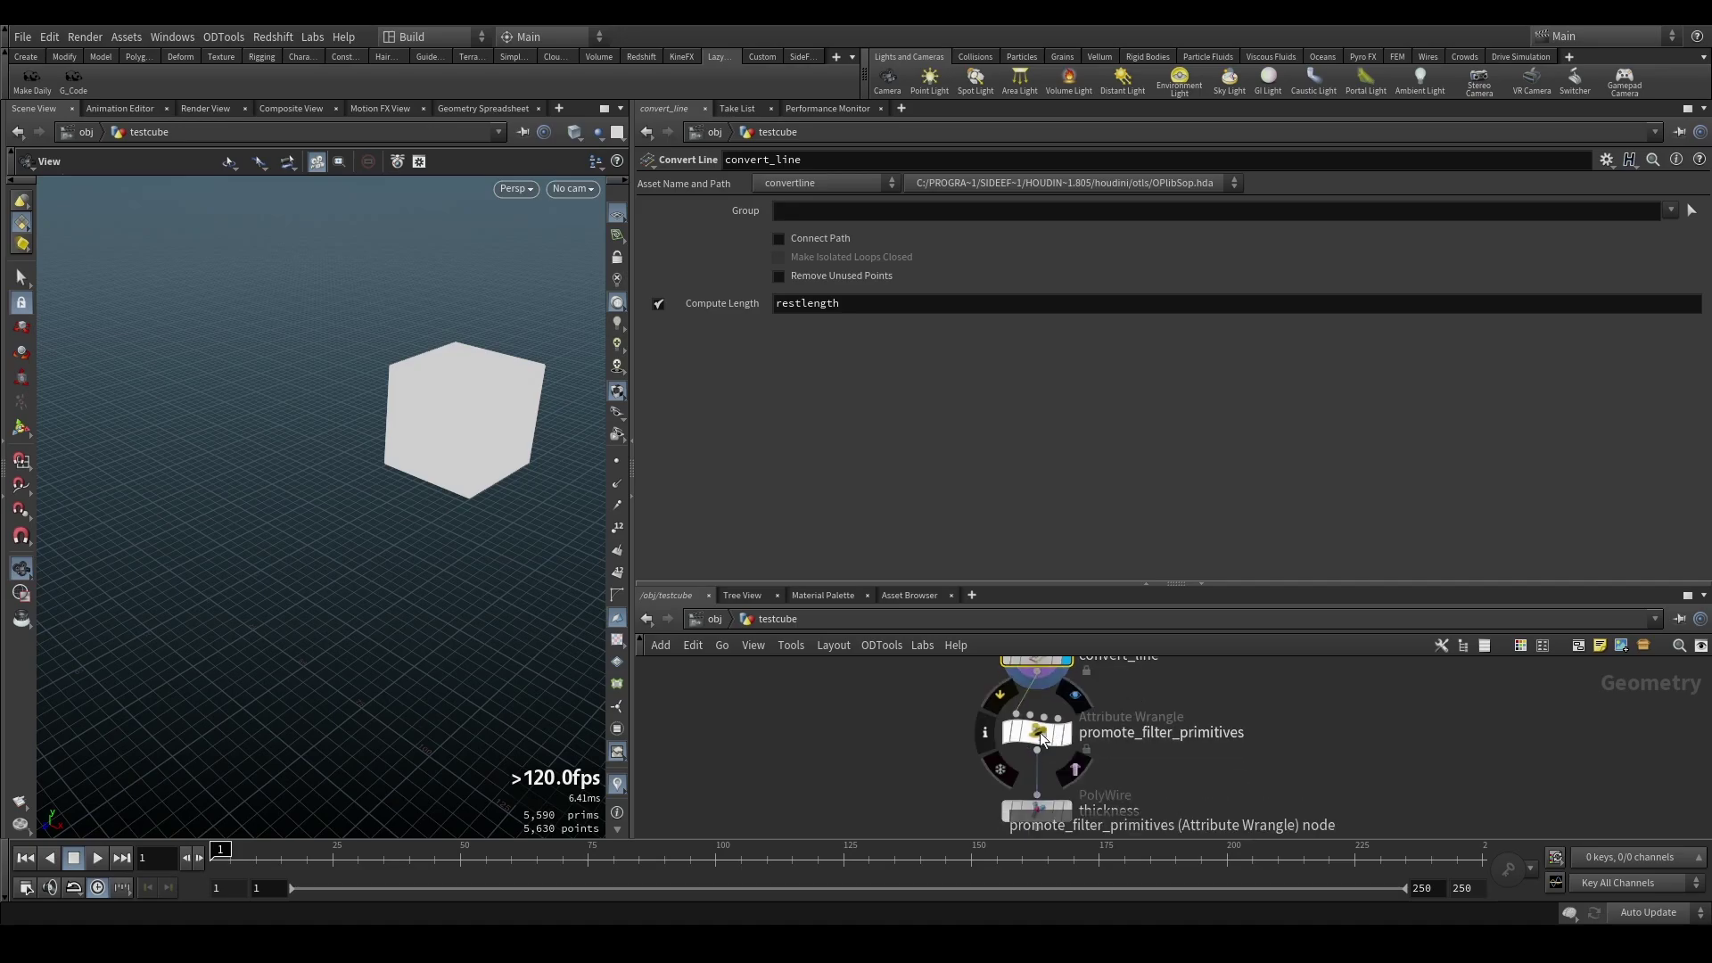
{"action": "left_click", "coordinate": [1037, 734]}
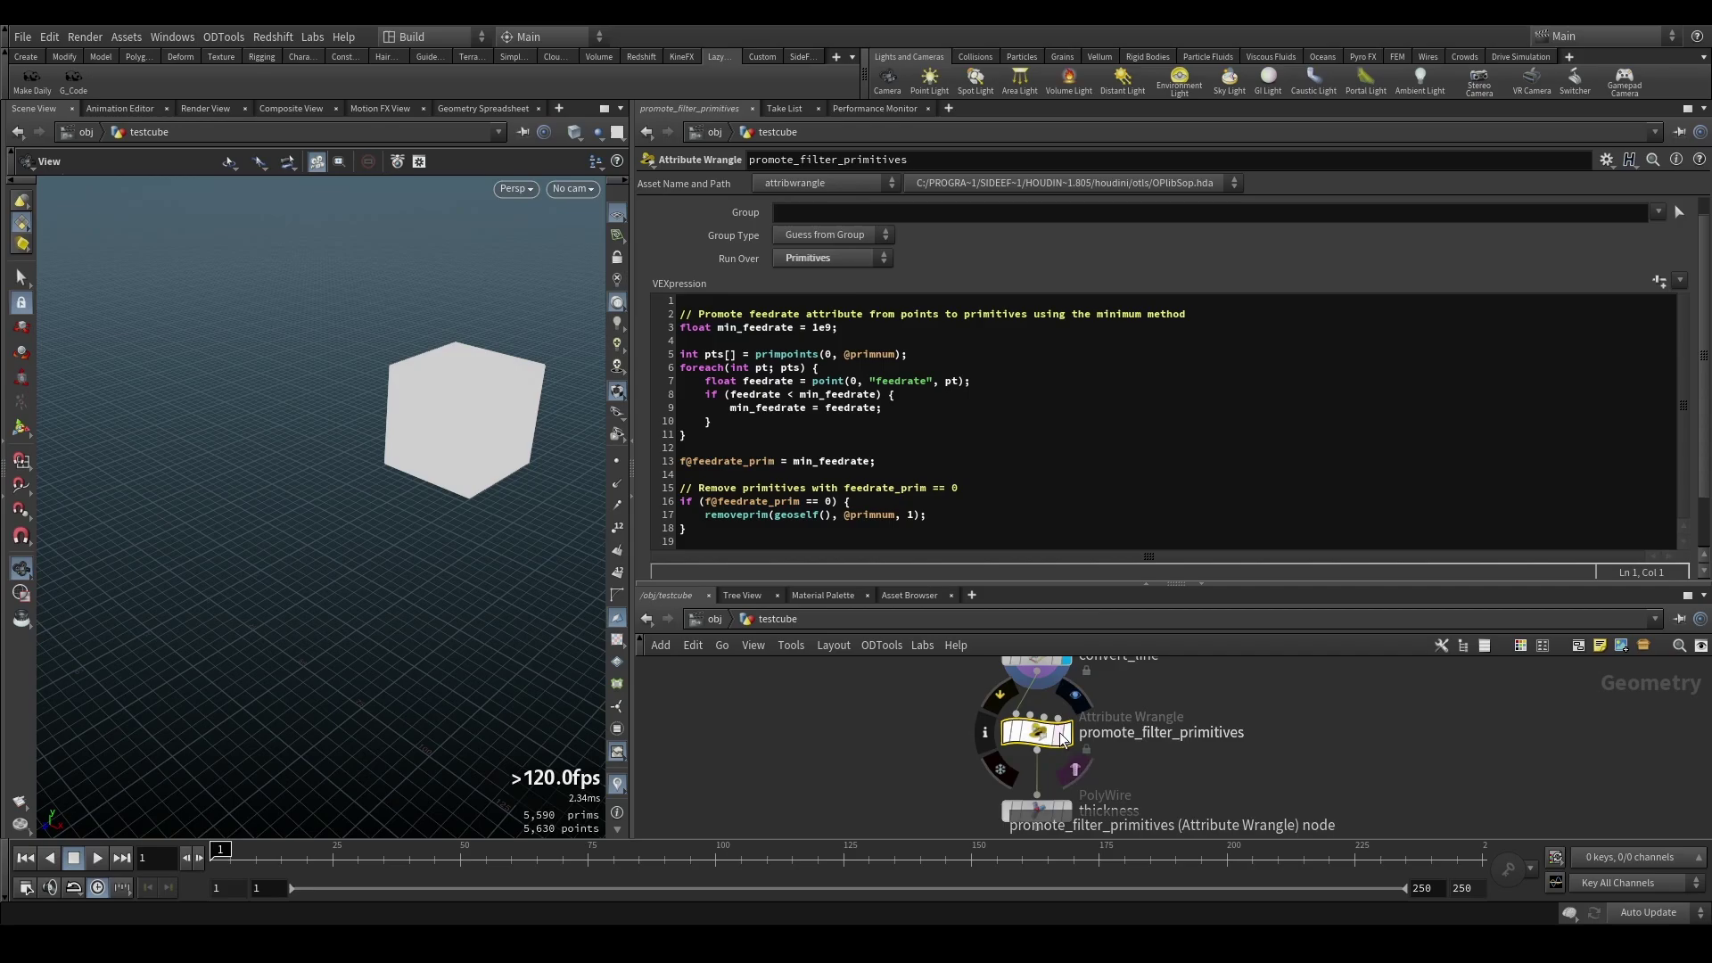
{"action": "left_click", "coordinate": [1061, 732]}
{"action": "key", "text": "space+g"}
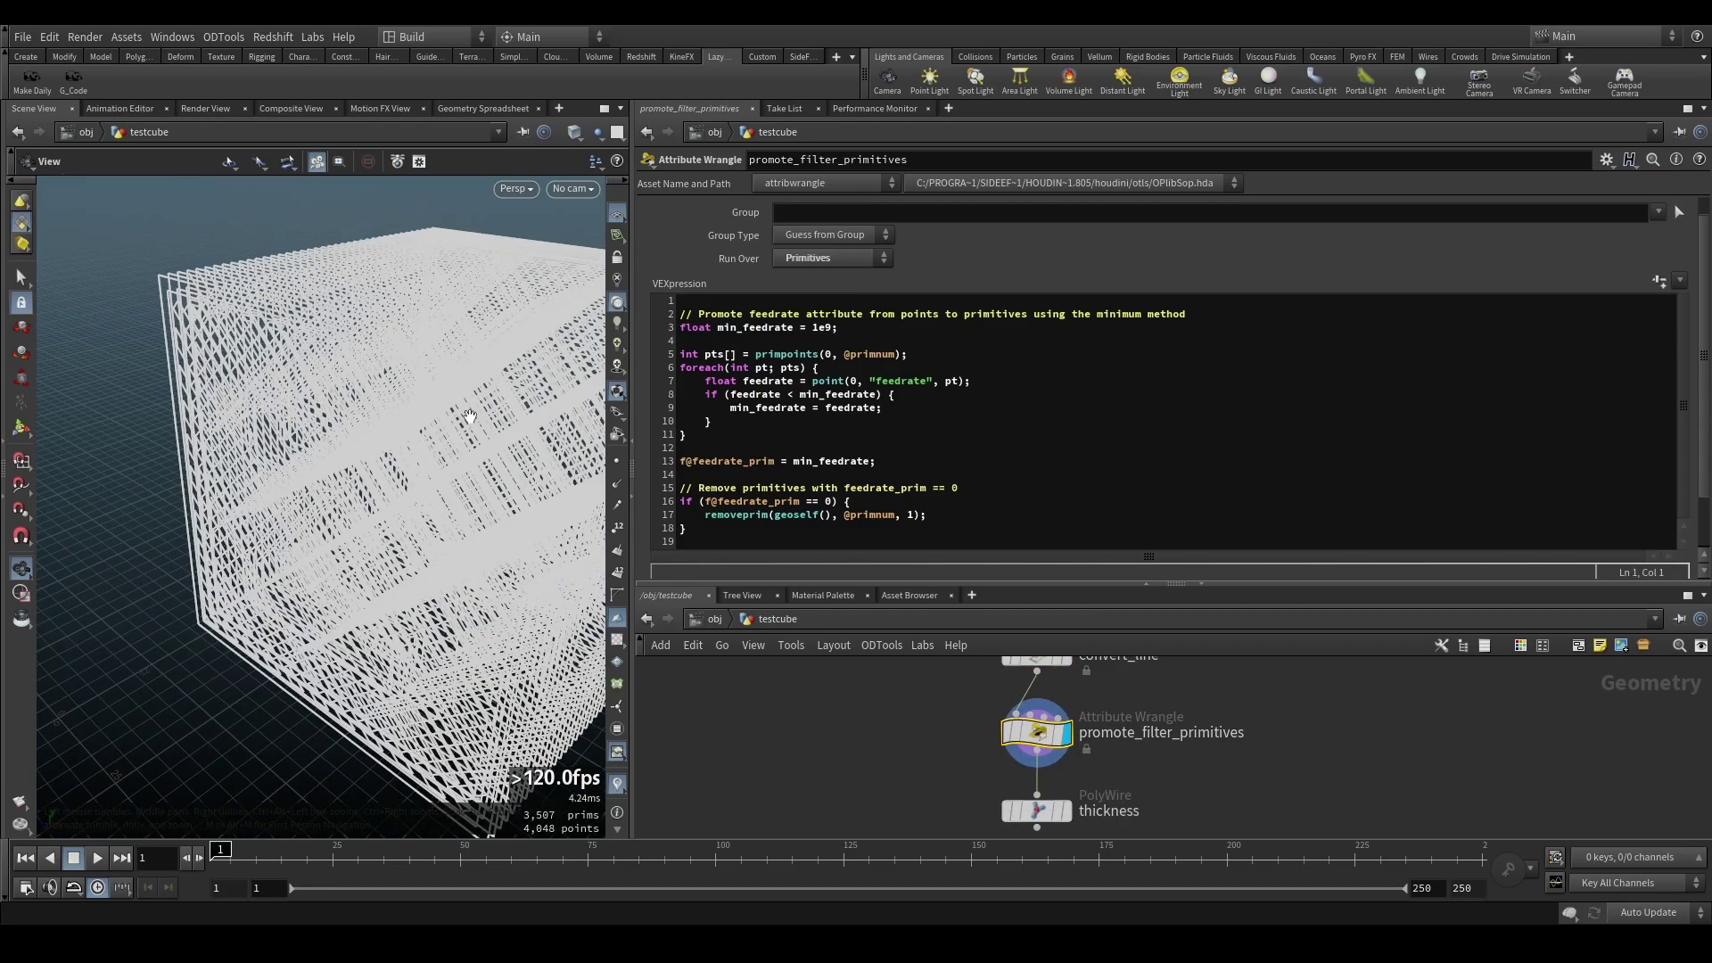
{"action": "left_click_drag", "start_coordinate": [470, 417], "coordinate": [456, 627]}
{"action": "middle_click_drag", "start_coordinate": [1182, 767], "coordinate": [1176, 730]}
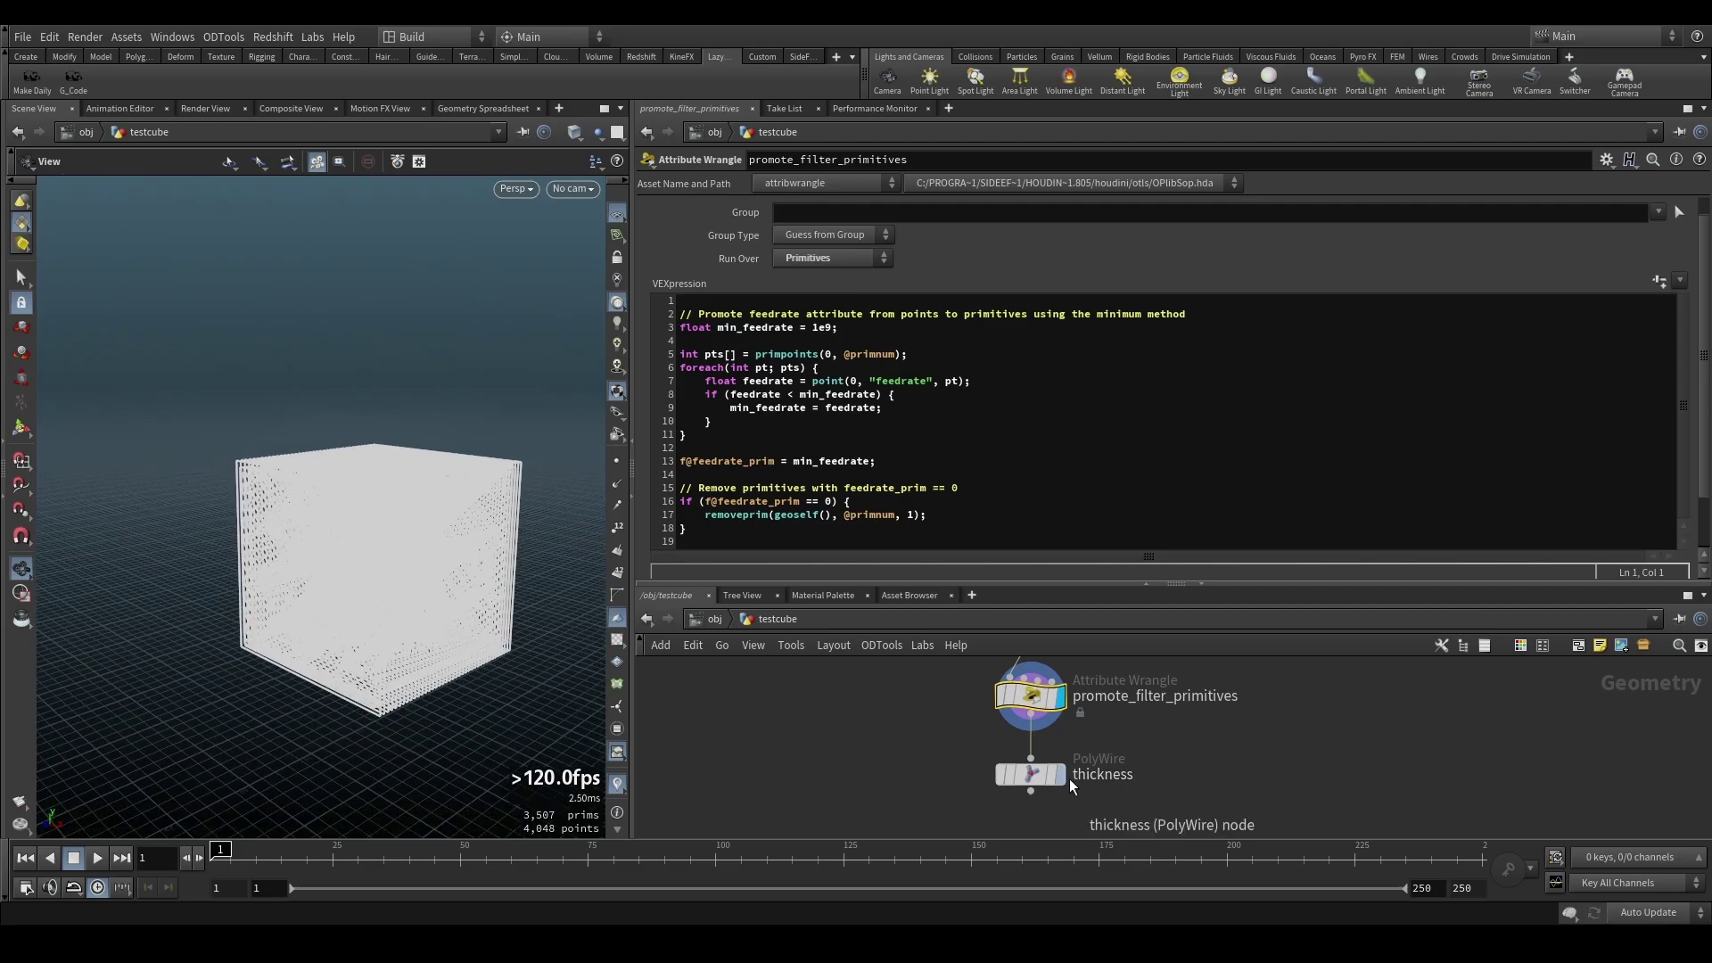
Display the thickness PolyWire node, show its parameters and examine the generated wires up close.
{"action": "left_click", "coordinate": [1061, 776]}
{"action": "left_click", "coordinate": [1038, 772]}
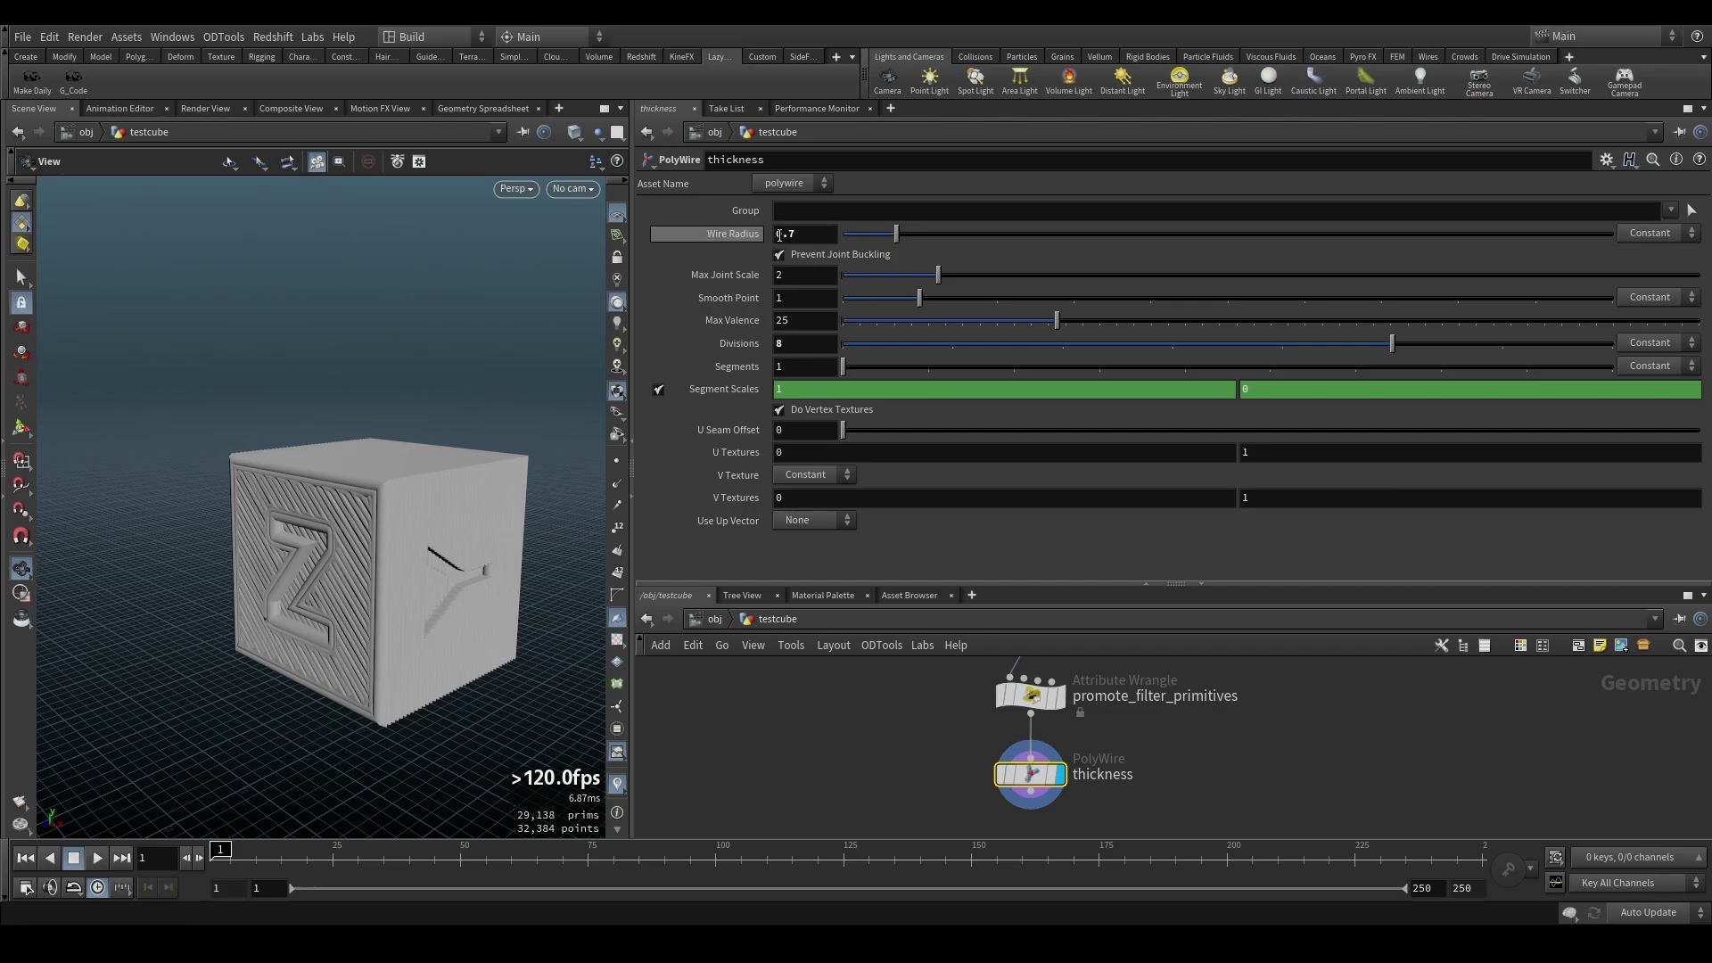
{"action": "left_click_drag", "start_coordinate": [344, 482], "coordinate": [393, 505]}
{"action": "scroll", "coordinate": [364, 485], "scroll_direction": "up", "scroll_amount": 3}
{"action": "scroll", "coordinate": [364, 485], "scroll_direction": "up", "scroll_amount": 3}
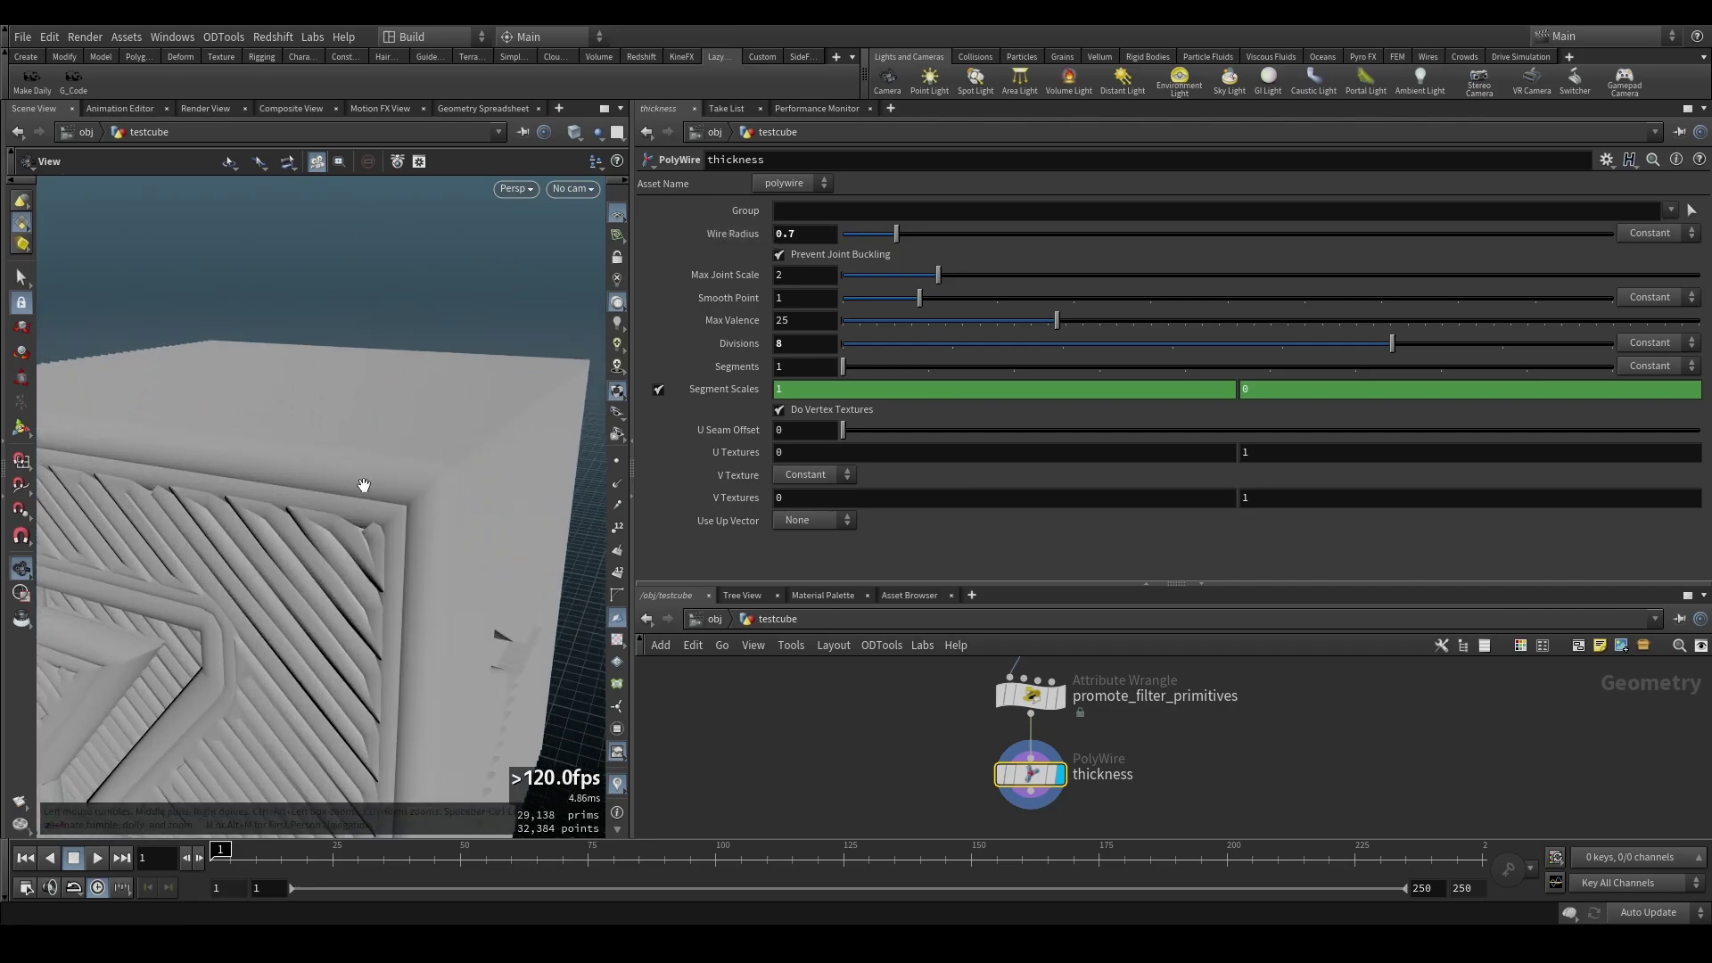
{"action": "scroll", "coordinate": [409, 455], "scroll_direction": "down", "scroll_amount": 1}
{"action": "middle_click_drag", "start_coordinate": [364, 485], "coordinate": [415, 446]}
{"action": "scroll", "coordinate": [375, 485], "scroll_direction": "down", "scroll_amount": 1}
{"action": "left_click_drag", "start_coordinate": [416, 447], "coordinate": [571, 348]}
{"action": "scroll", "coordinate": [409, 442], "scroll_direction": "up", "scroll_amount": 5}
Set the thickness node's wire radius to 0.6 and inspect the gaps between the wires on several cube faces.
{"action": "left_click", "coordinate": [804, 235]}
{"action": "key", "text": "BackSpace"}
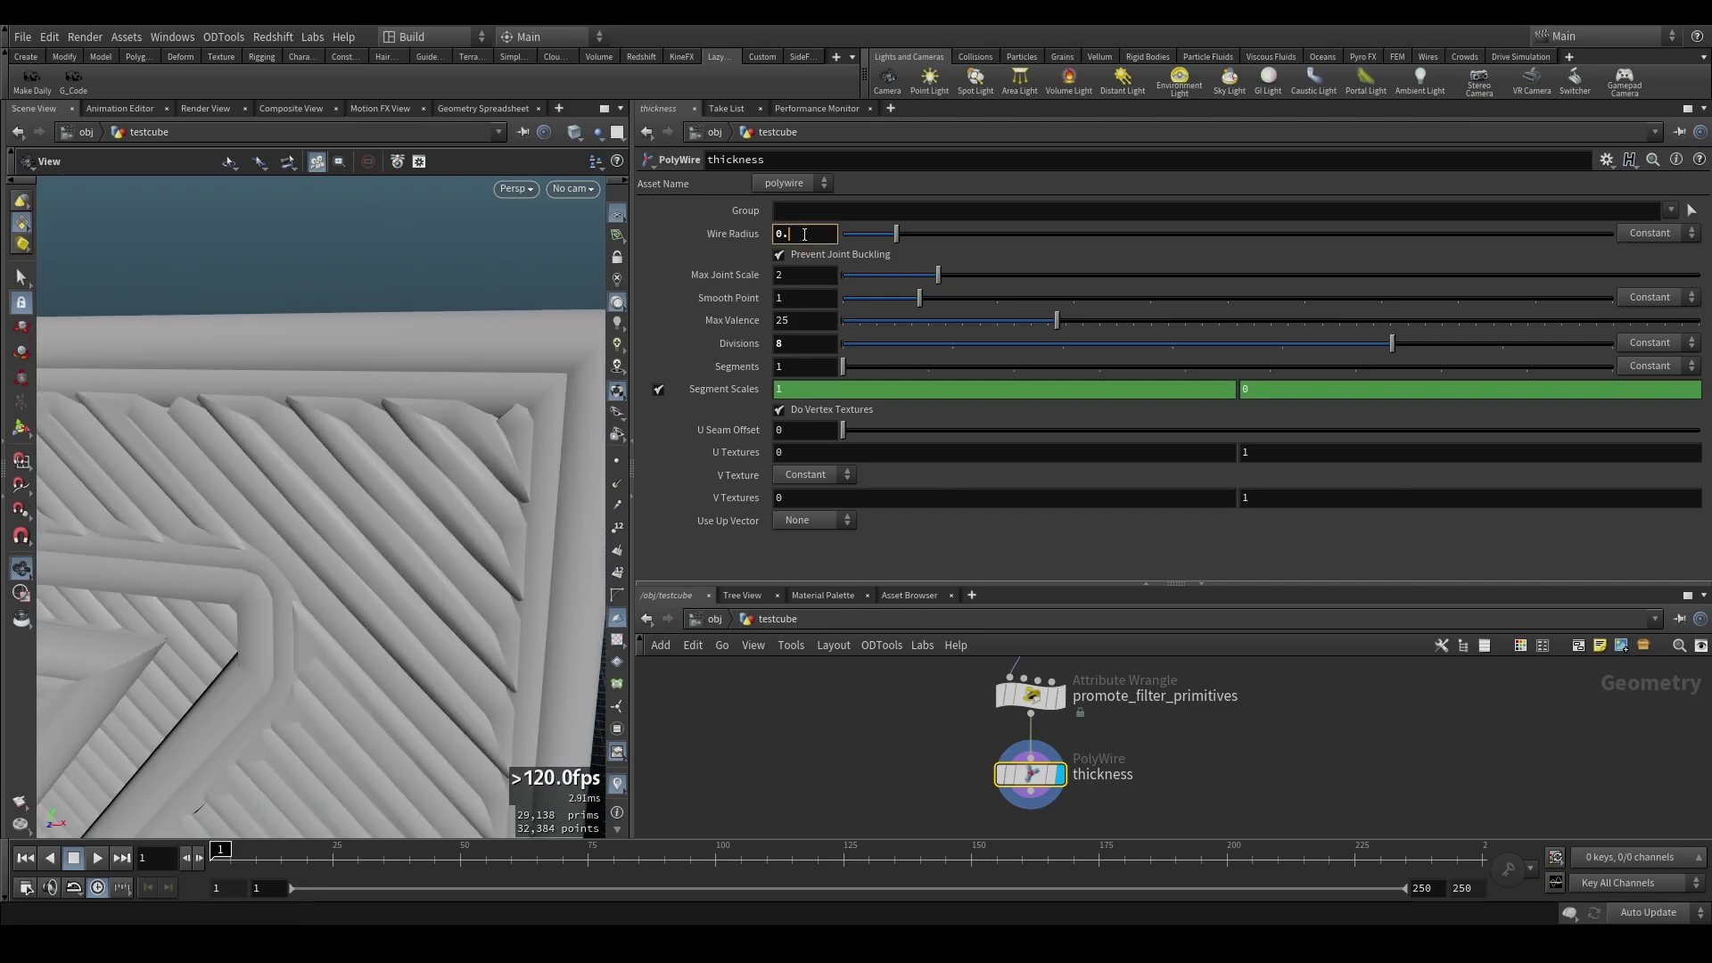
{"action": "type", "text": "6"}
{"action": "key", "text": "Return"}
{"action": "scroll", "coordinate": [400, 470], "scroll_direction": "down", "scroll_amount": 5}
{"action": "left_click_drag", "start_coordinate": [400, 470], "coordinate": [321, 473]}
{"action": "left_click_drag", "start_coordinate": [256, 234], "coordinate": [275, 276]}
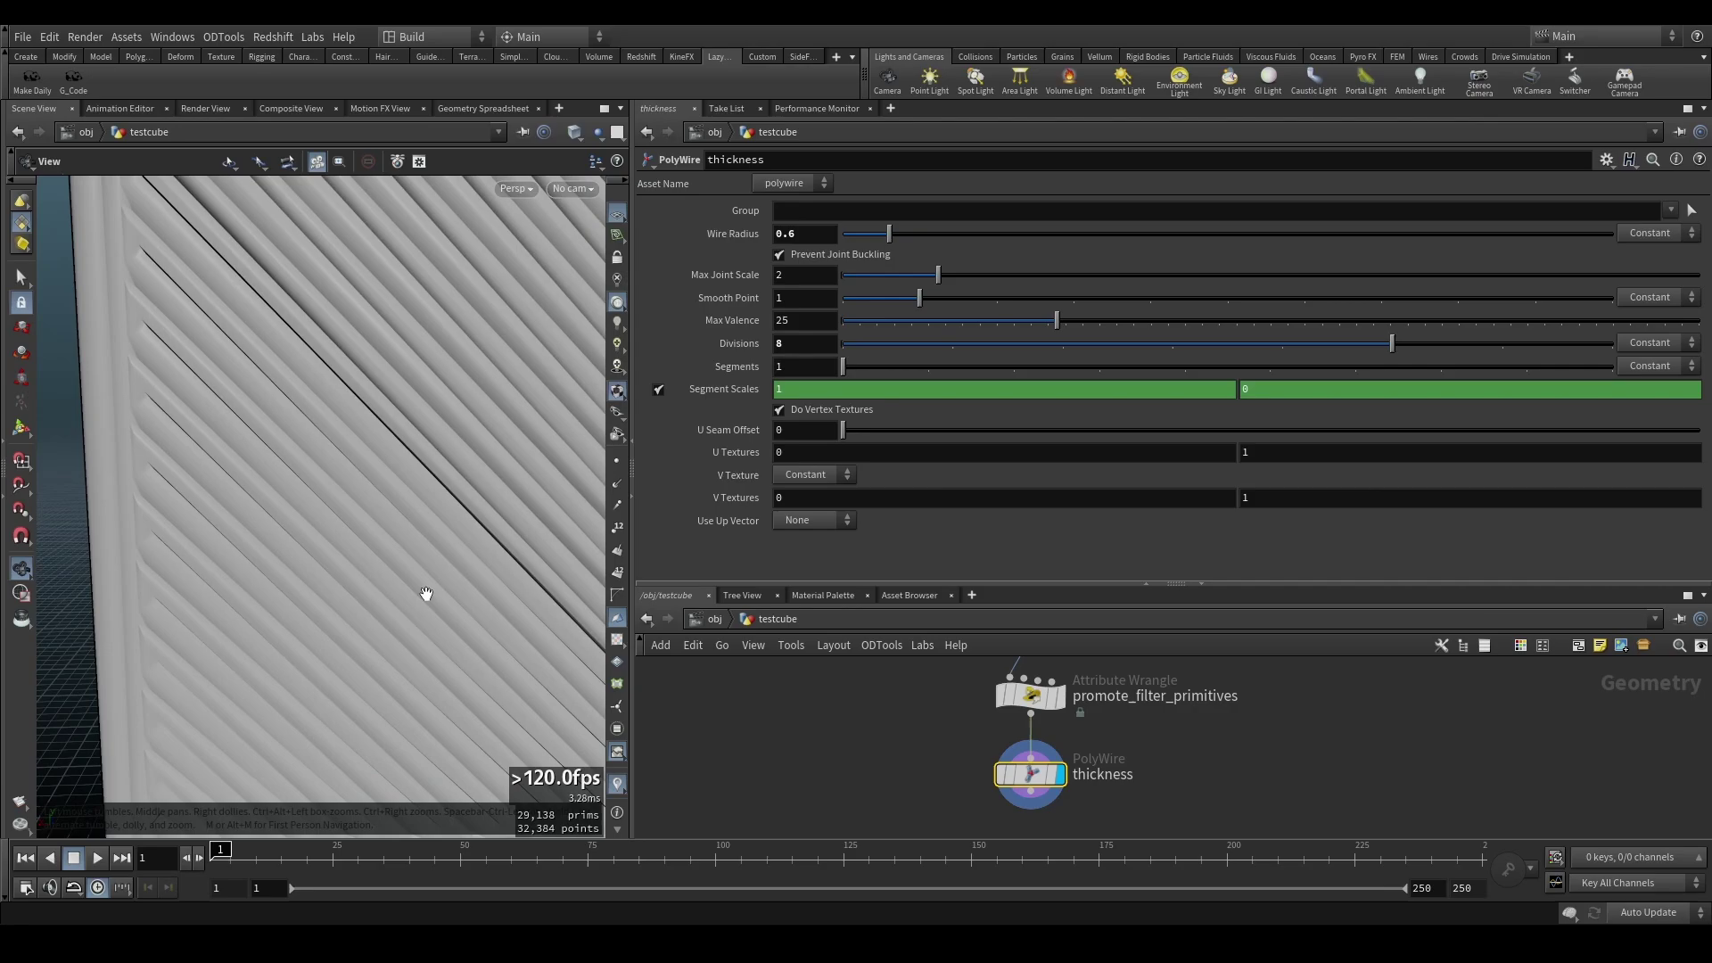
{"action": "scroll", "coordinate": [336, 478], "scroll_direction": "down", "scroll_amount": 6}
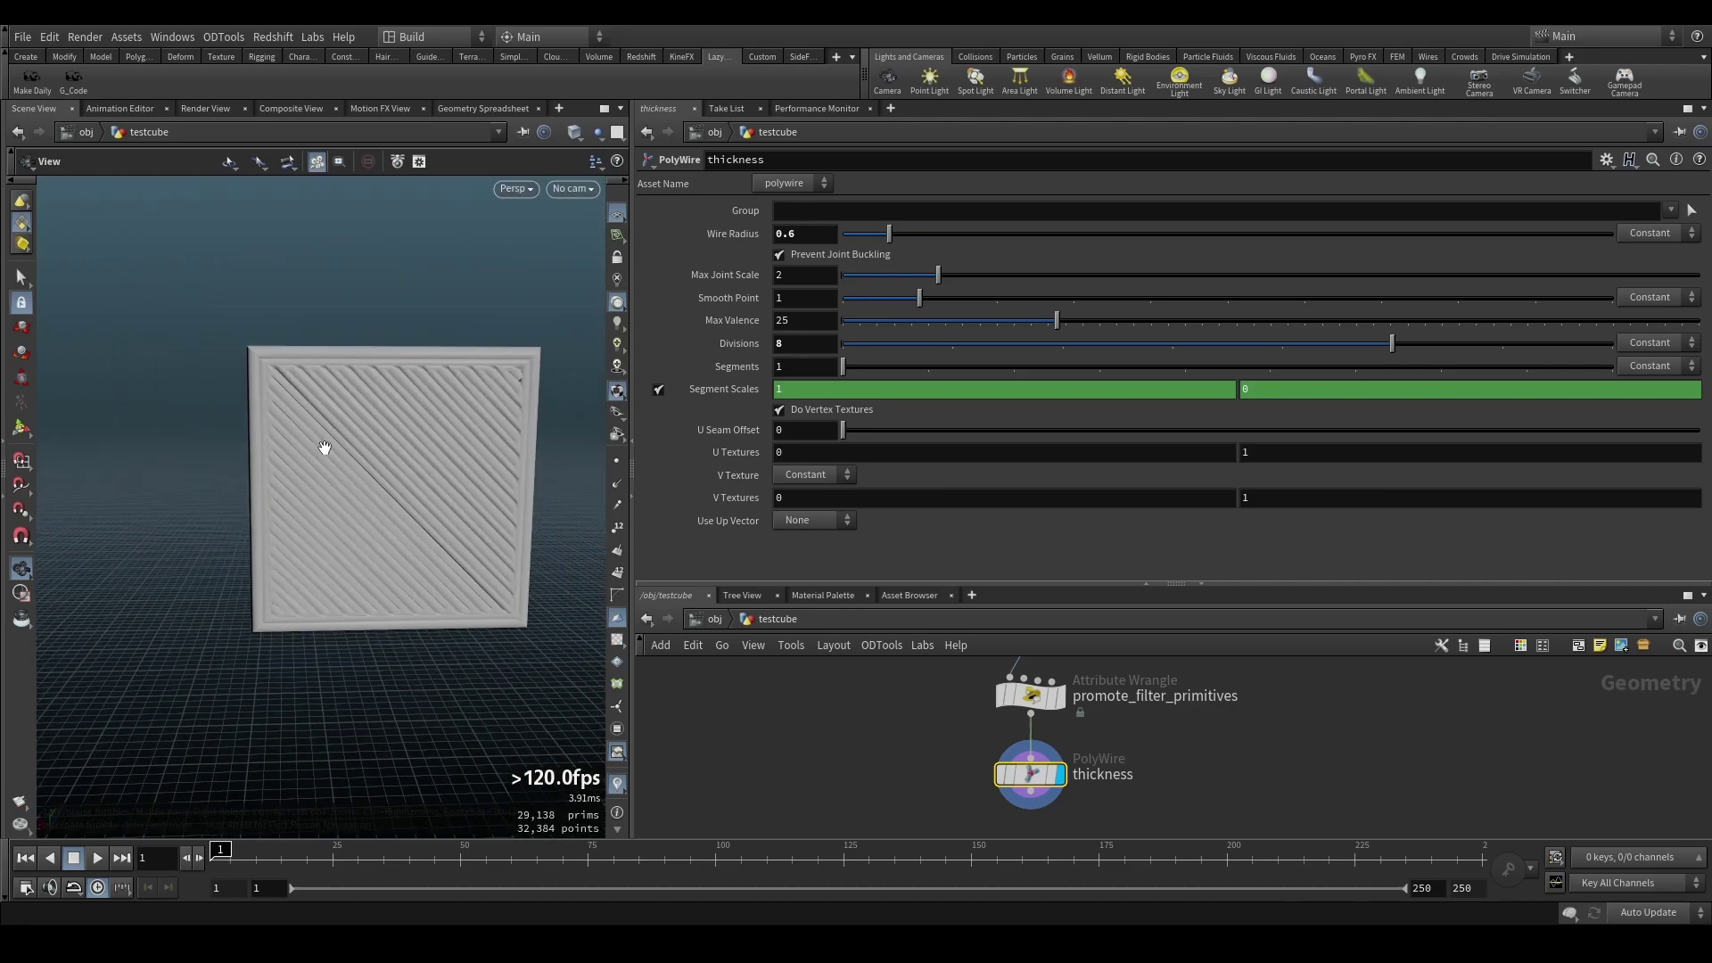
{"action": "left_click_drag", "start_coordinate": [325, 447], "coordinate": [629, 559]}
{"action": "right_click_drag", "start_coordinate": [254, 567], "coordinate": [473, 484]}
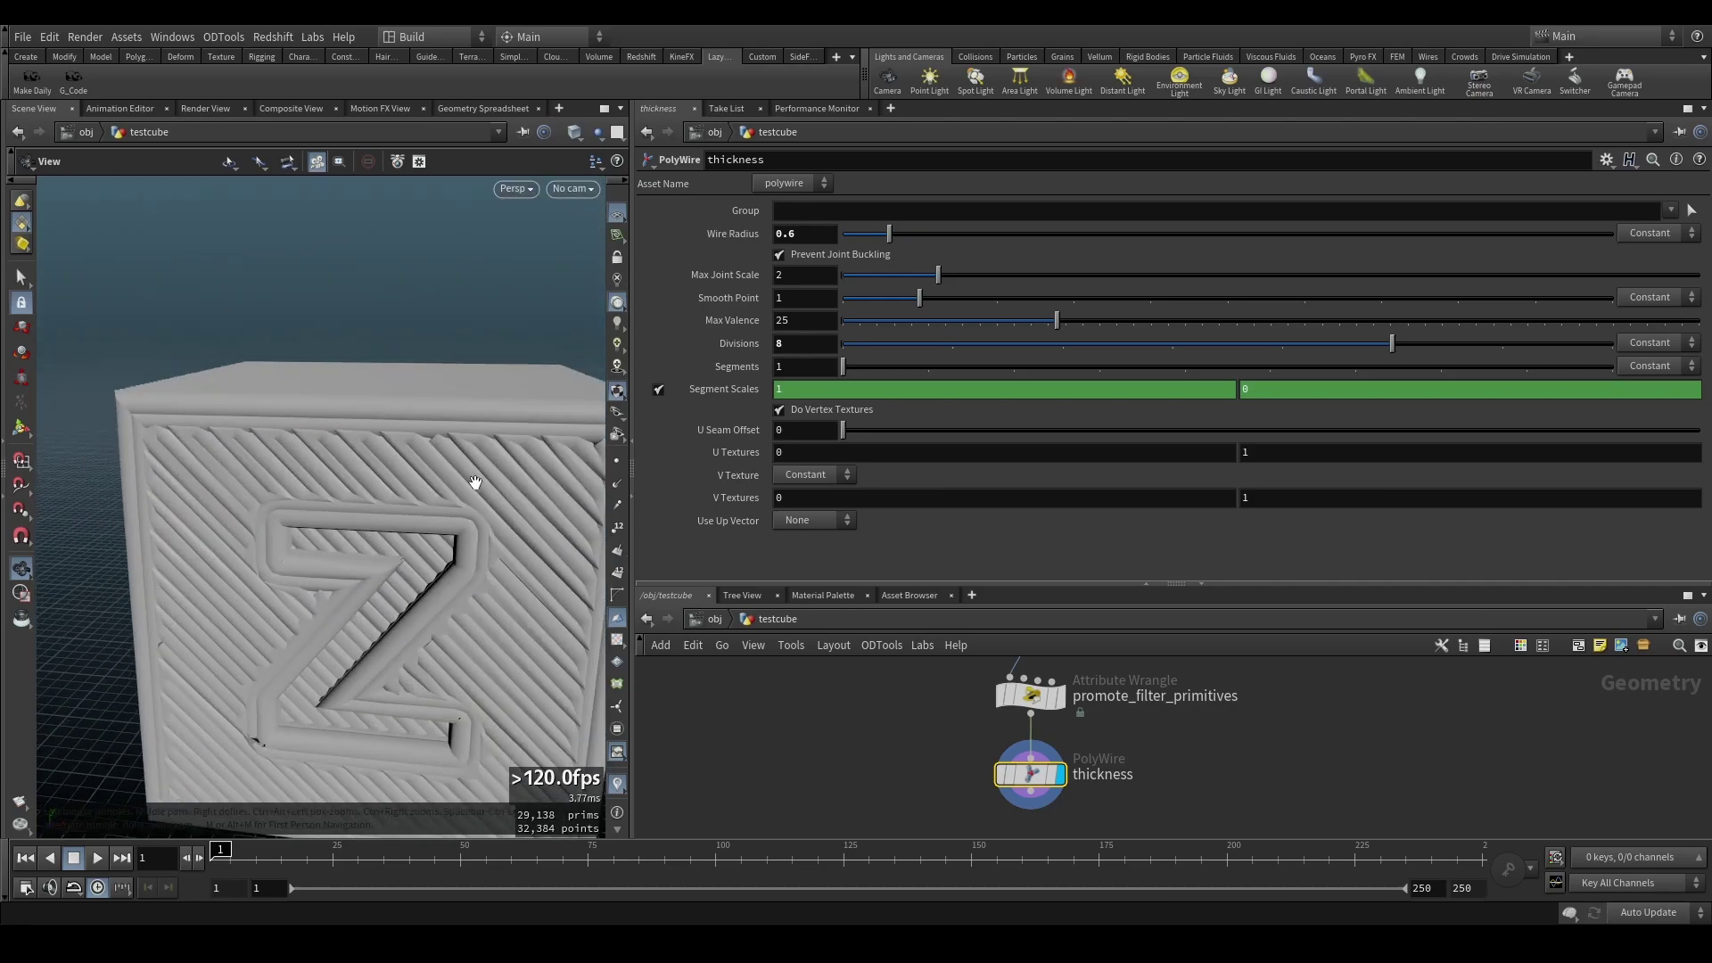
{"action": "scroll", "coordinate": [476, 482], "scroll_direction": "down", "scroll_amount": 2}
{"action": "mouse_move", "coordinate": [476, 482]}
{"action": "left_mouse_down"}
{"action": "mouse_move", "coordinate": [432, 490]}
{"action": "mouse_move", "coordinate": [401, 552]}
{"action": "mouse_move", "coordinate": [468, 500]}
{"action": "left_mouse_up"}
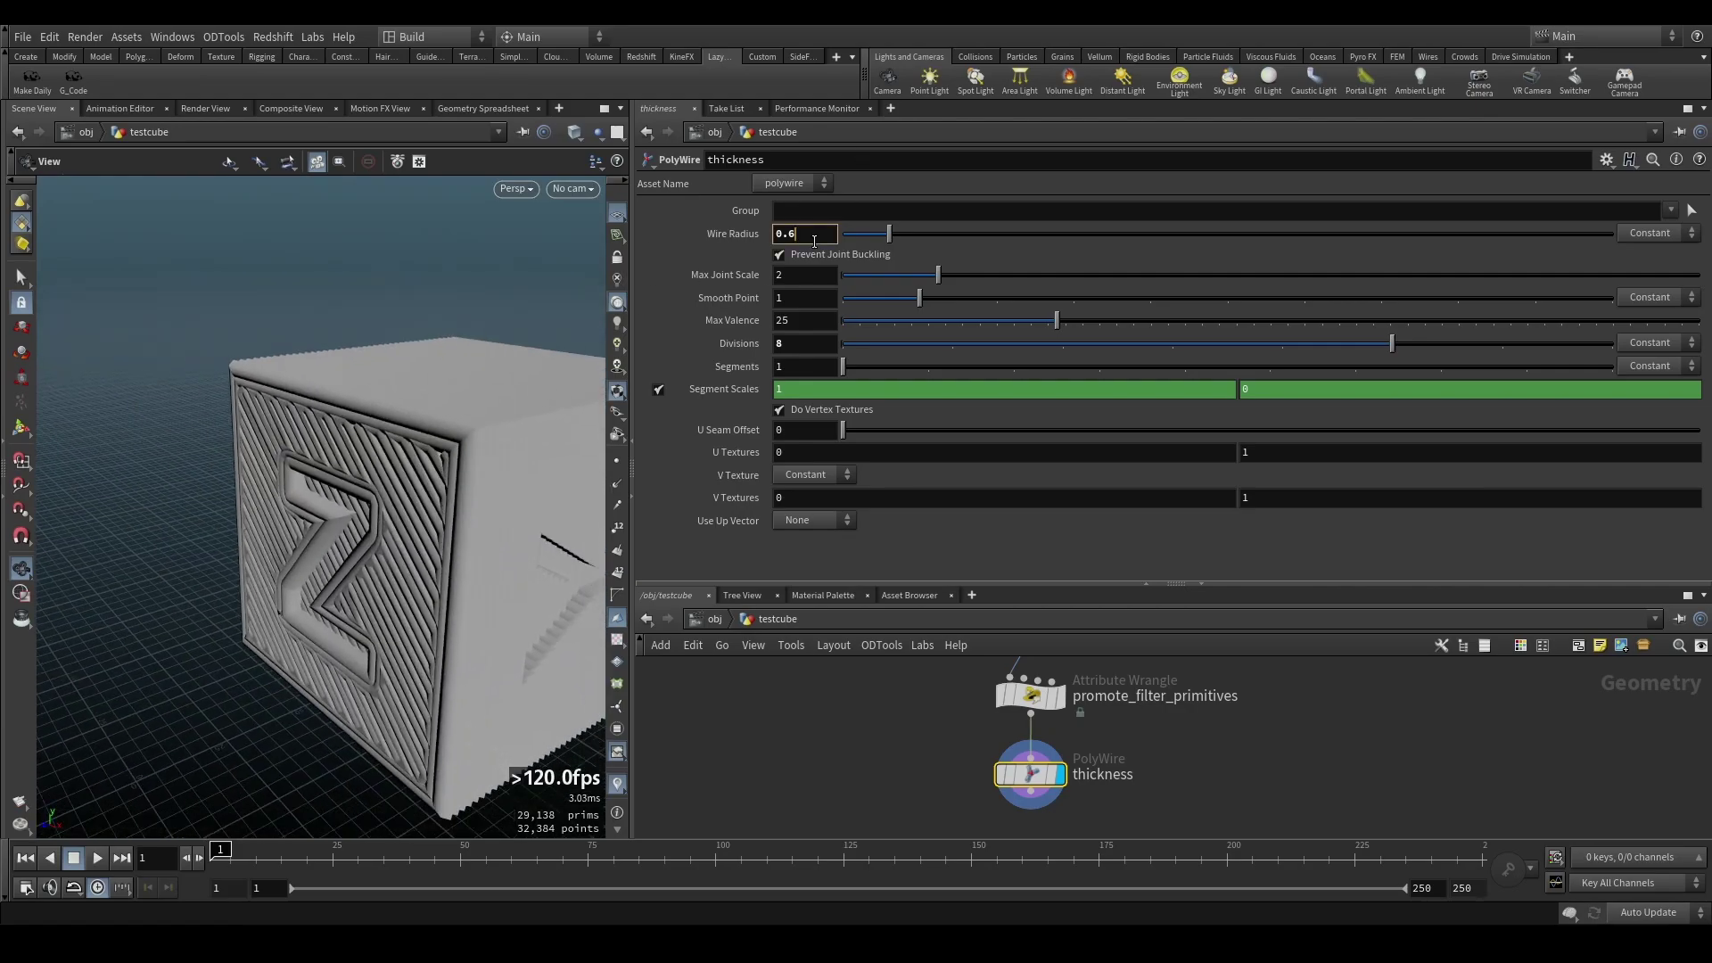
Set the thickness node's wire radius to 0.7 and inspect the Z relief up close.
{"action": "key", "text": "BackSpace"}
{"action": "type", "text": "7"}
{"action": "key", "text": "Return"}
{"action": "scroll", "coordinate": [336, 493], "scroll_direction": "down", "scroll_amount": 3}
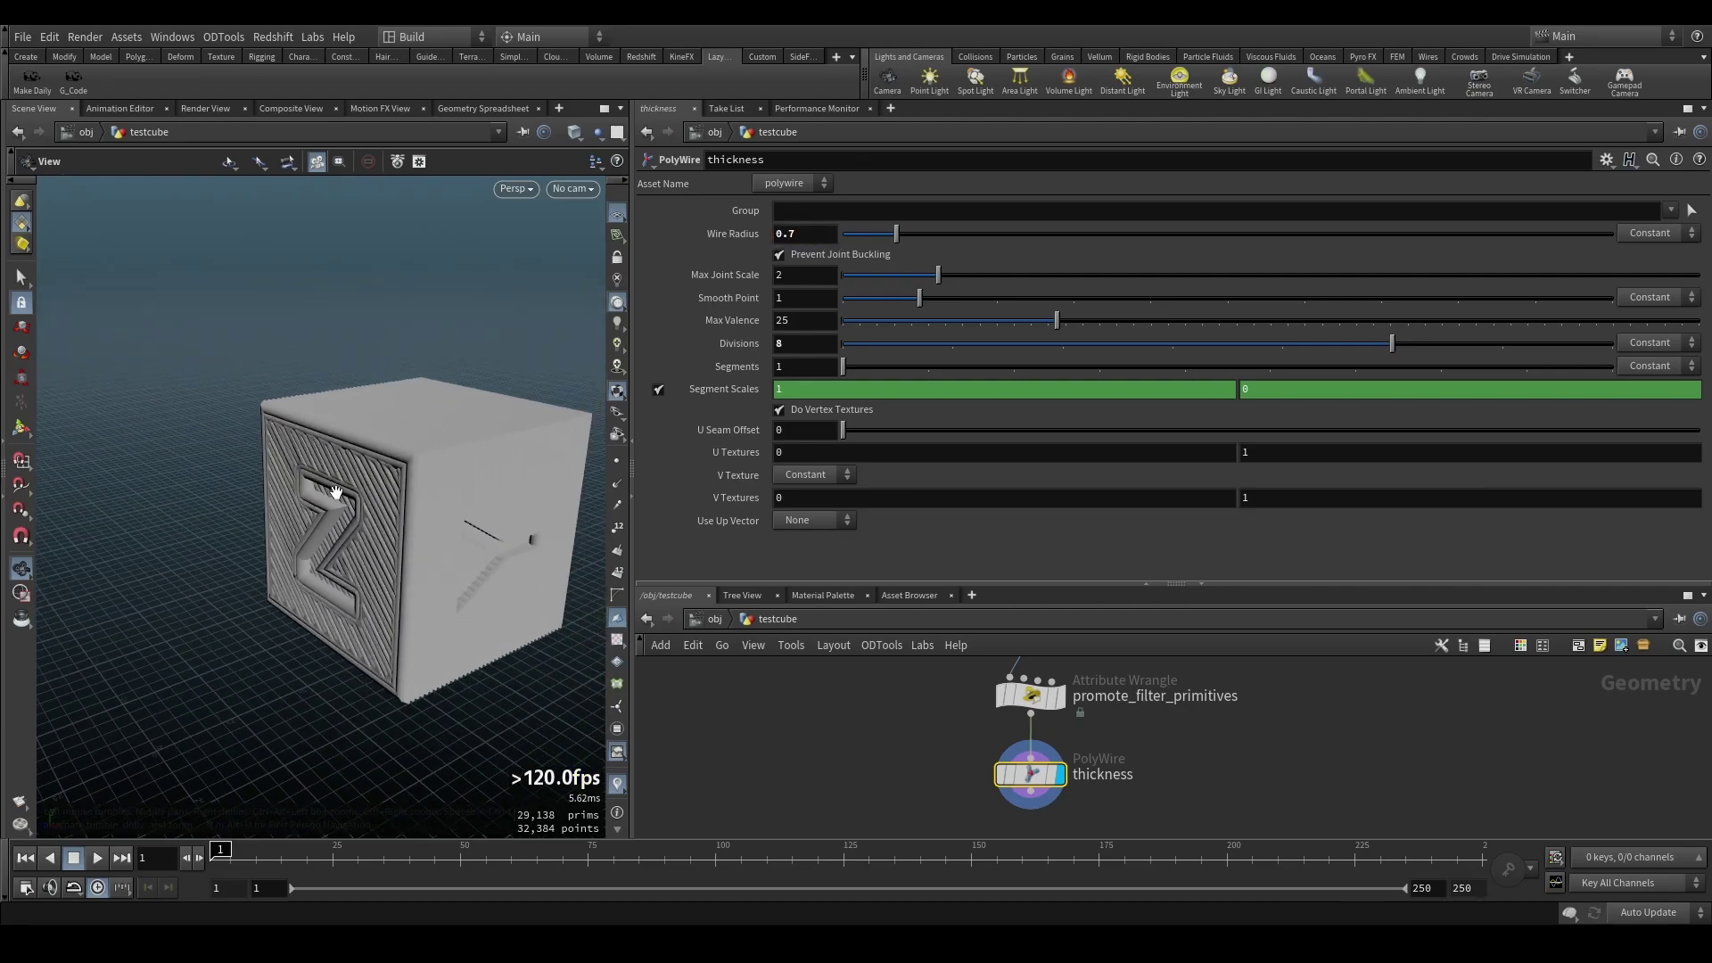
{"action": "left_click_drag", "start_coordinate": [336, 493], "coordinate": [366, 490]}
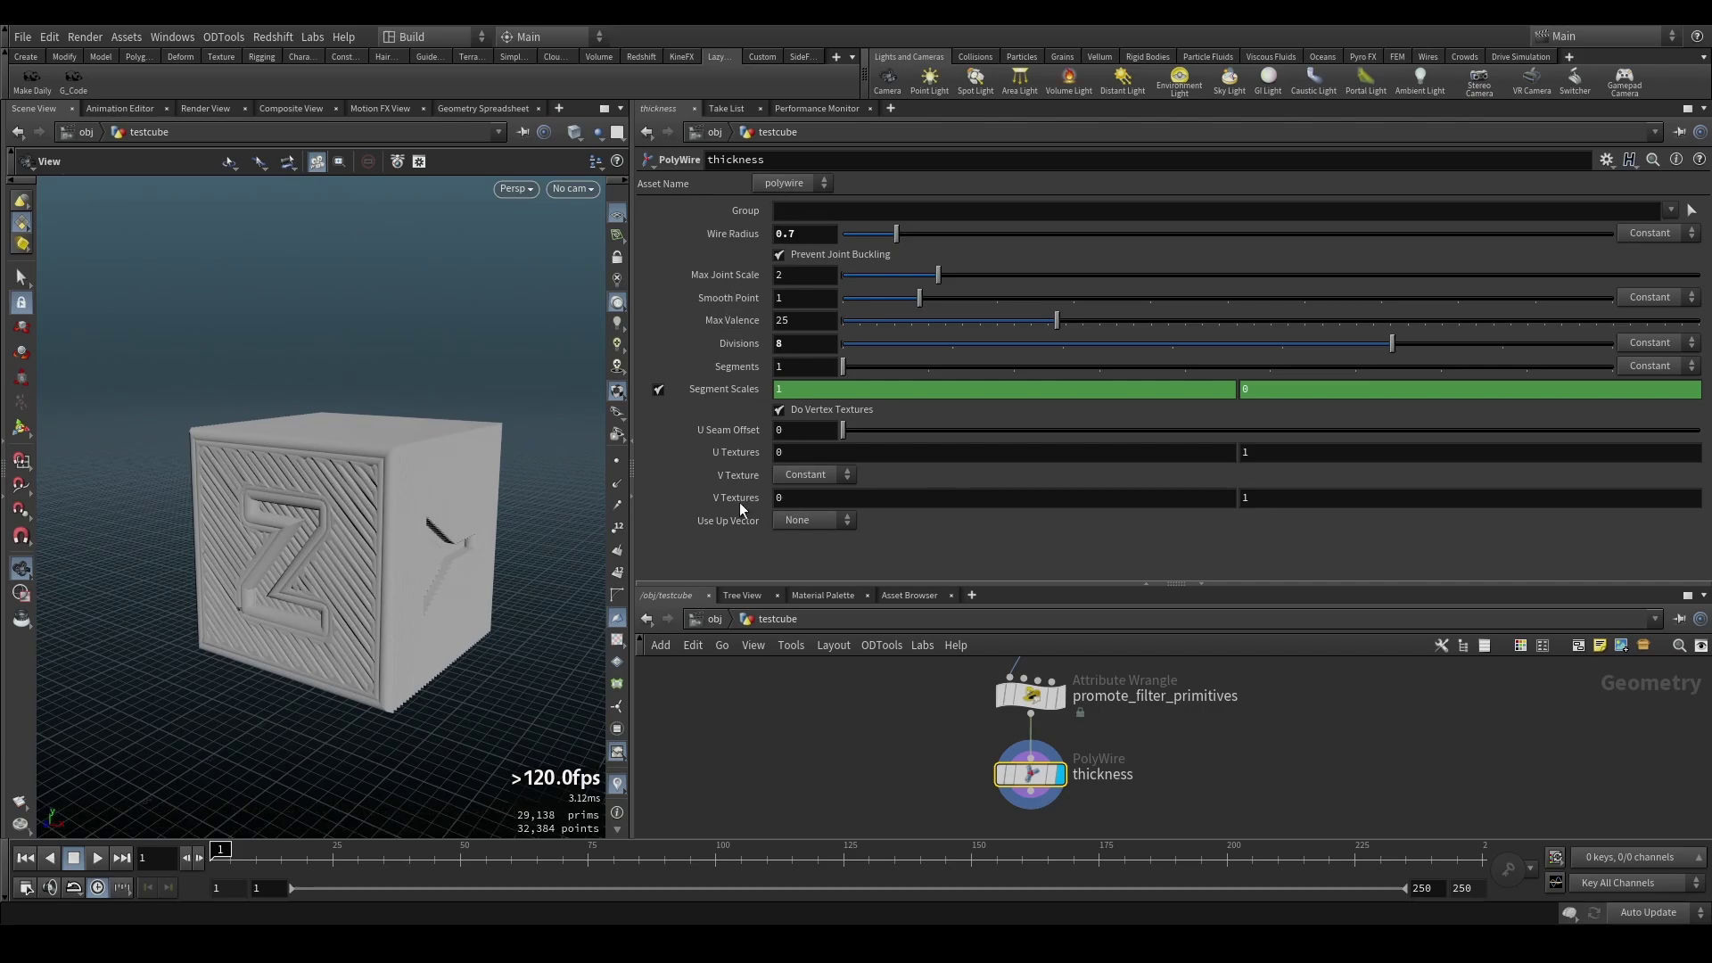
{"action": "middle_click_drag", "start_coordinate": [1235, 789], "coordinate": [1192, 701]}
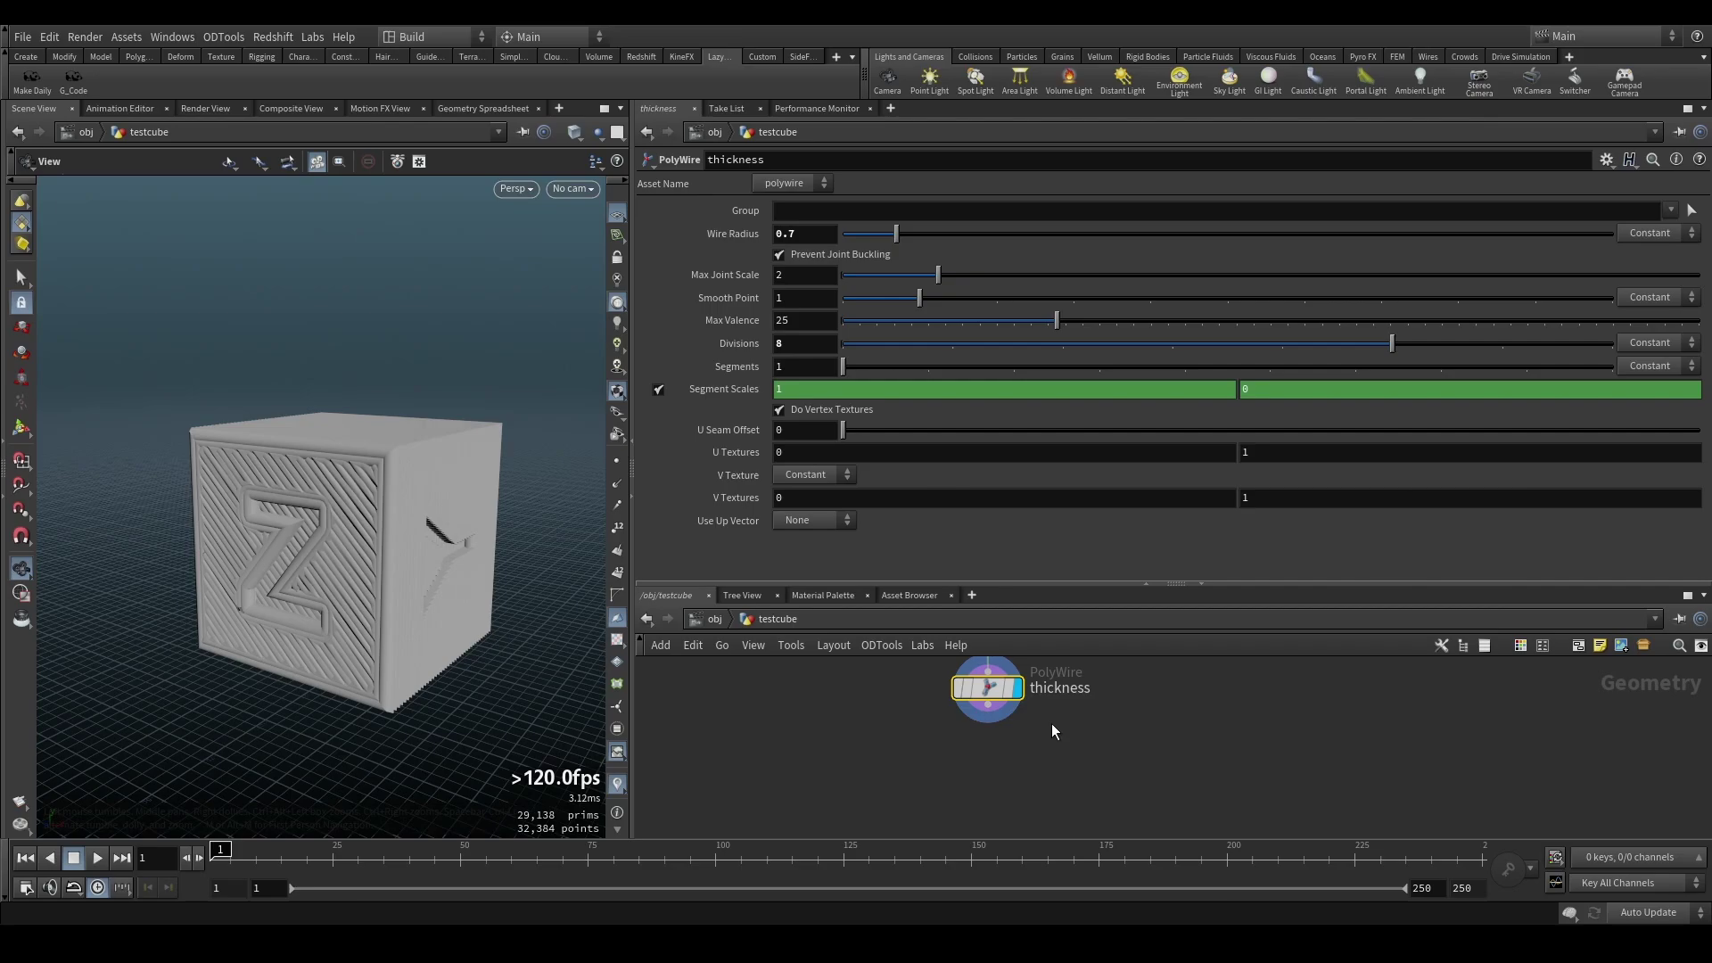
{"action": "scroll", "coordinate": [243, 612], "scroll_direction": "up", "scroll_amount": 10}
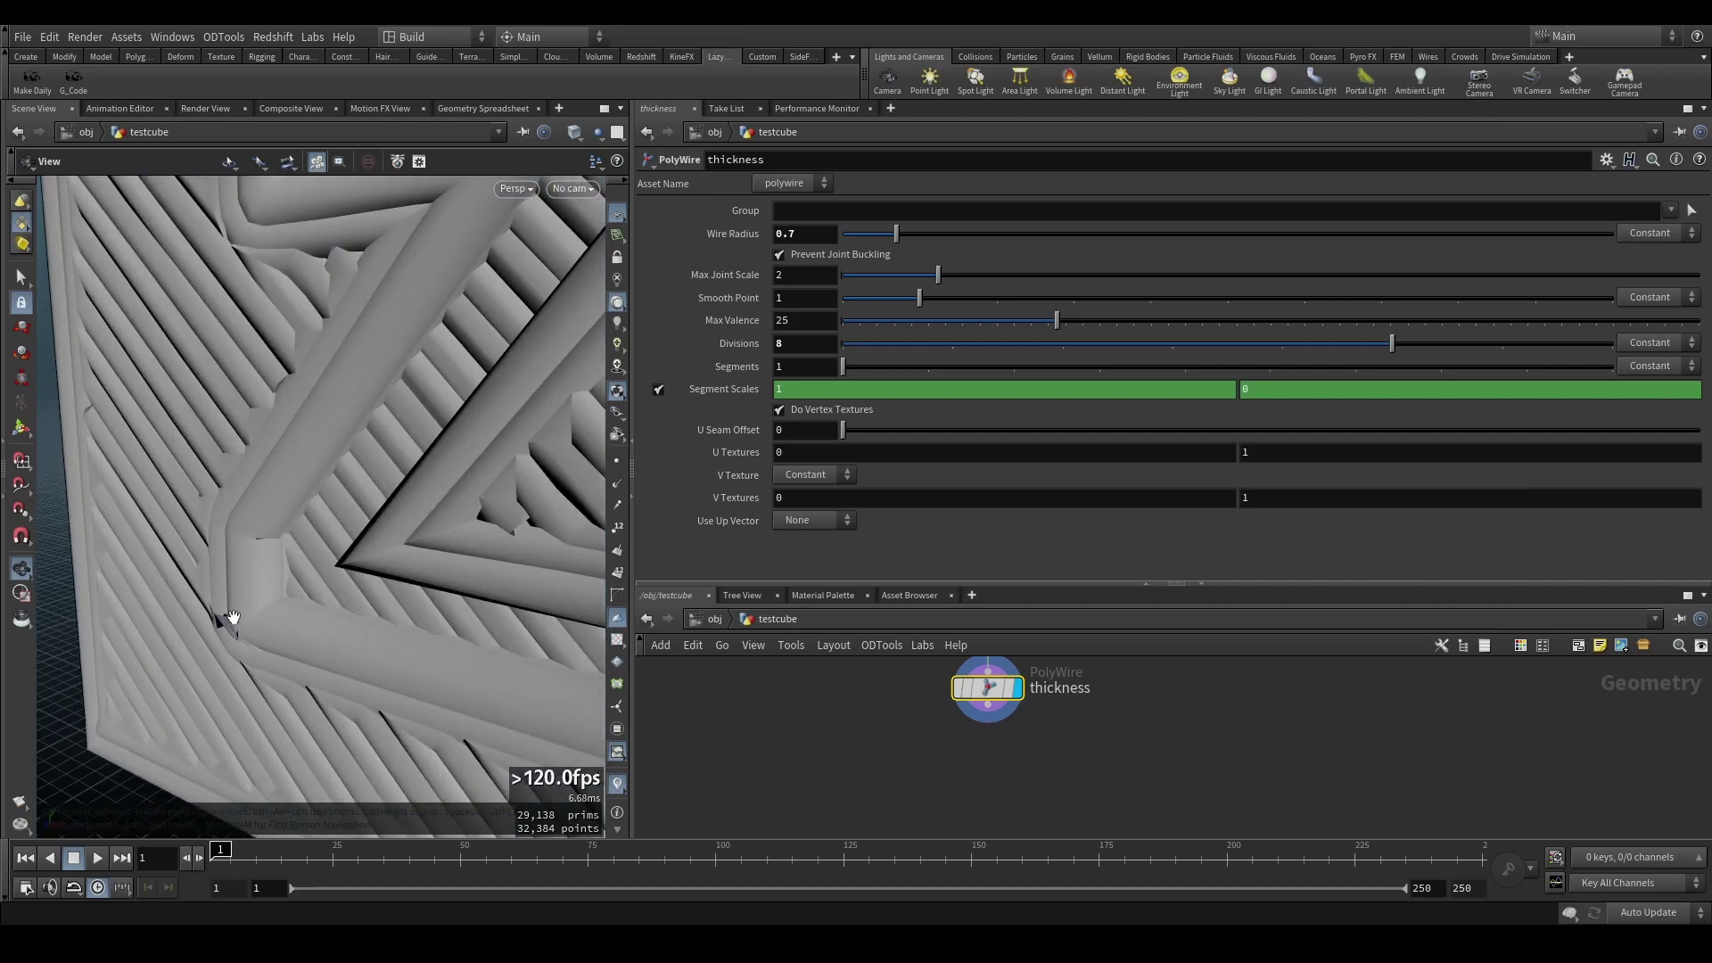
Inspect the corners of the Z relief and then the whole test cube from an angle.
{"action": "left_click_drag", "start_coordinate": [233, 617], "coordinate": [225, 622]}
{"action": "right_click_drag", "start_coordinate": [364, 599], "coordinate": [481, 401]}
{"action": "middle_click_drag", "start_coordinate": [481, 402], "coordinate": [393, 489]}
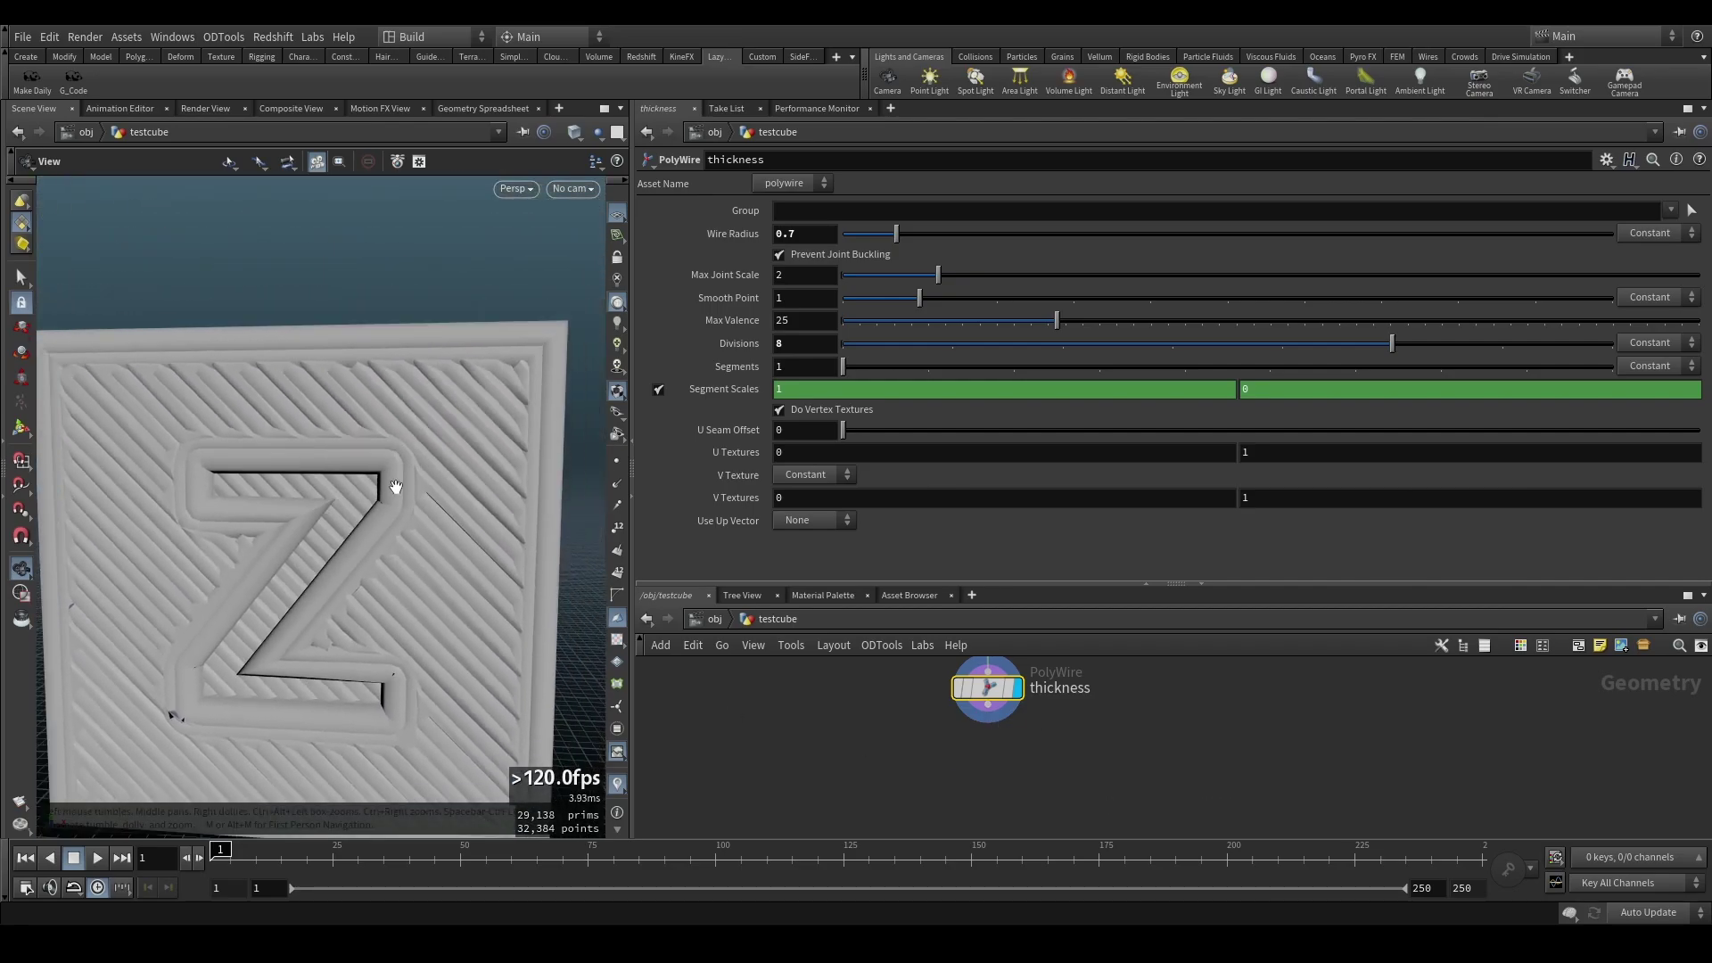
{"action": "left_click_drag", "start_coordinate": [393, 489], "coordinate": [334, 485]}
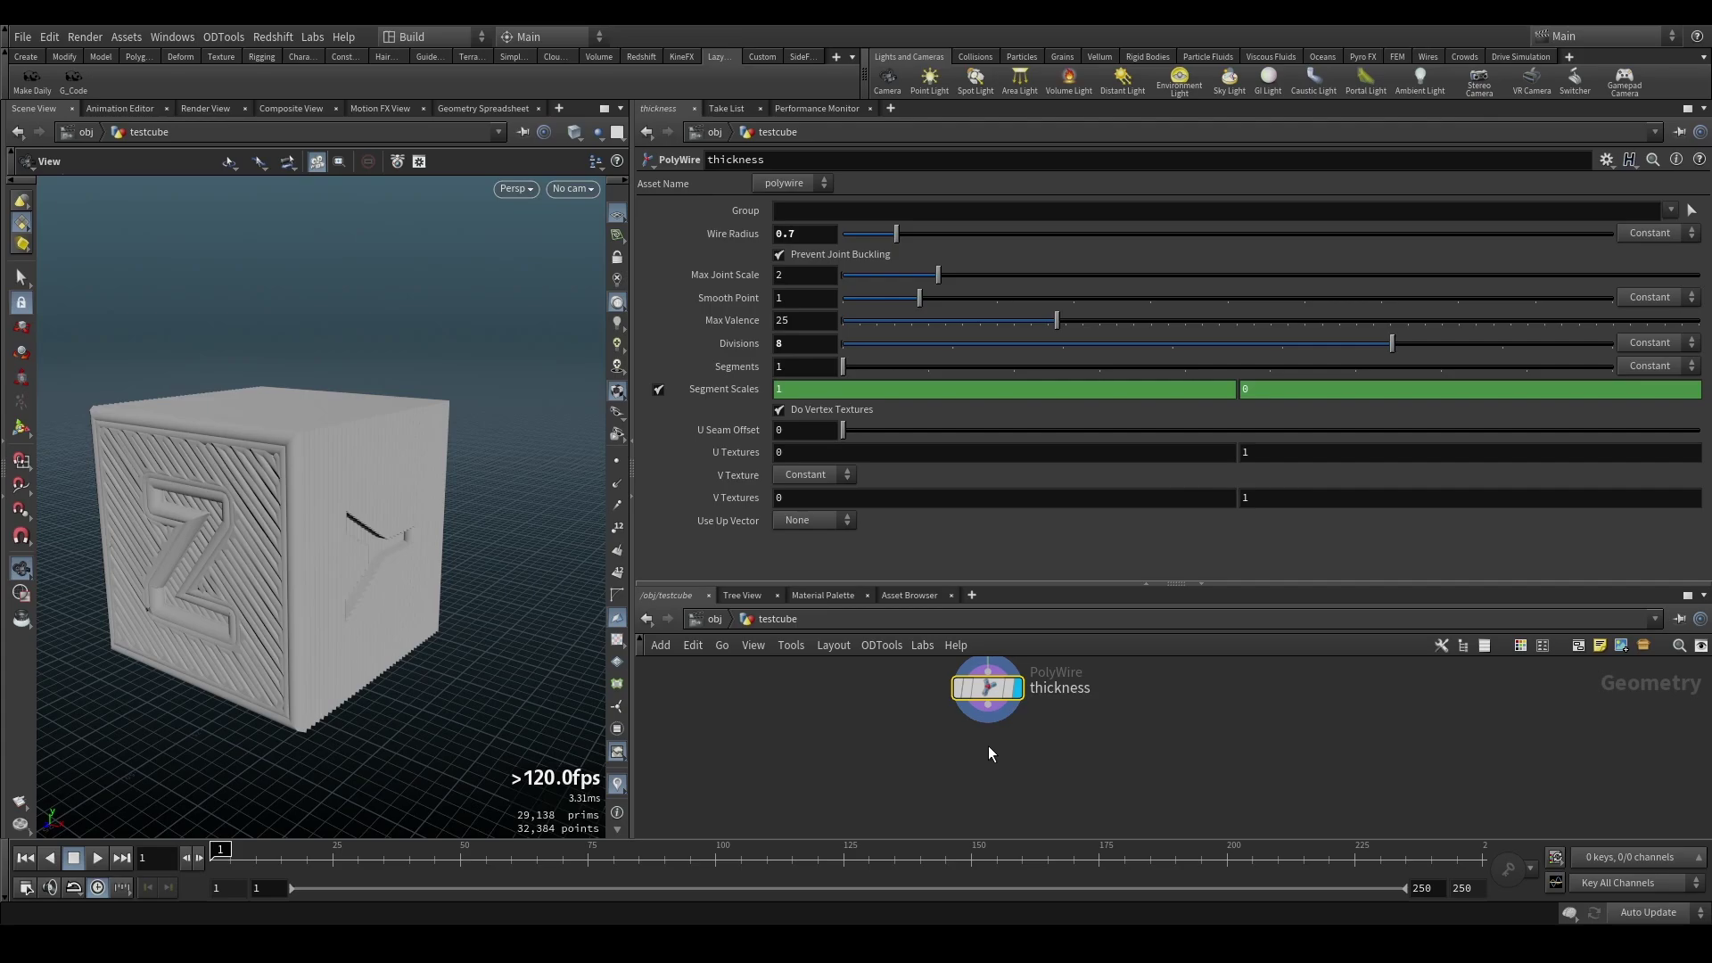
Return to the object level and import soapybox.gcode with the G_Code shelf tool using a 0.6 nozzle size, closing the console.
{"action": "left_click", "coordinate": [713, 619]}
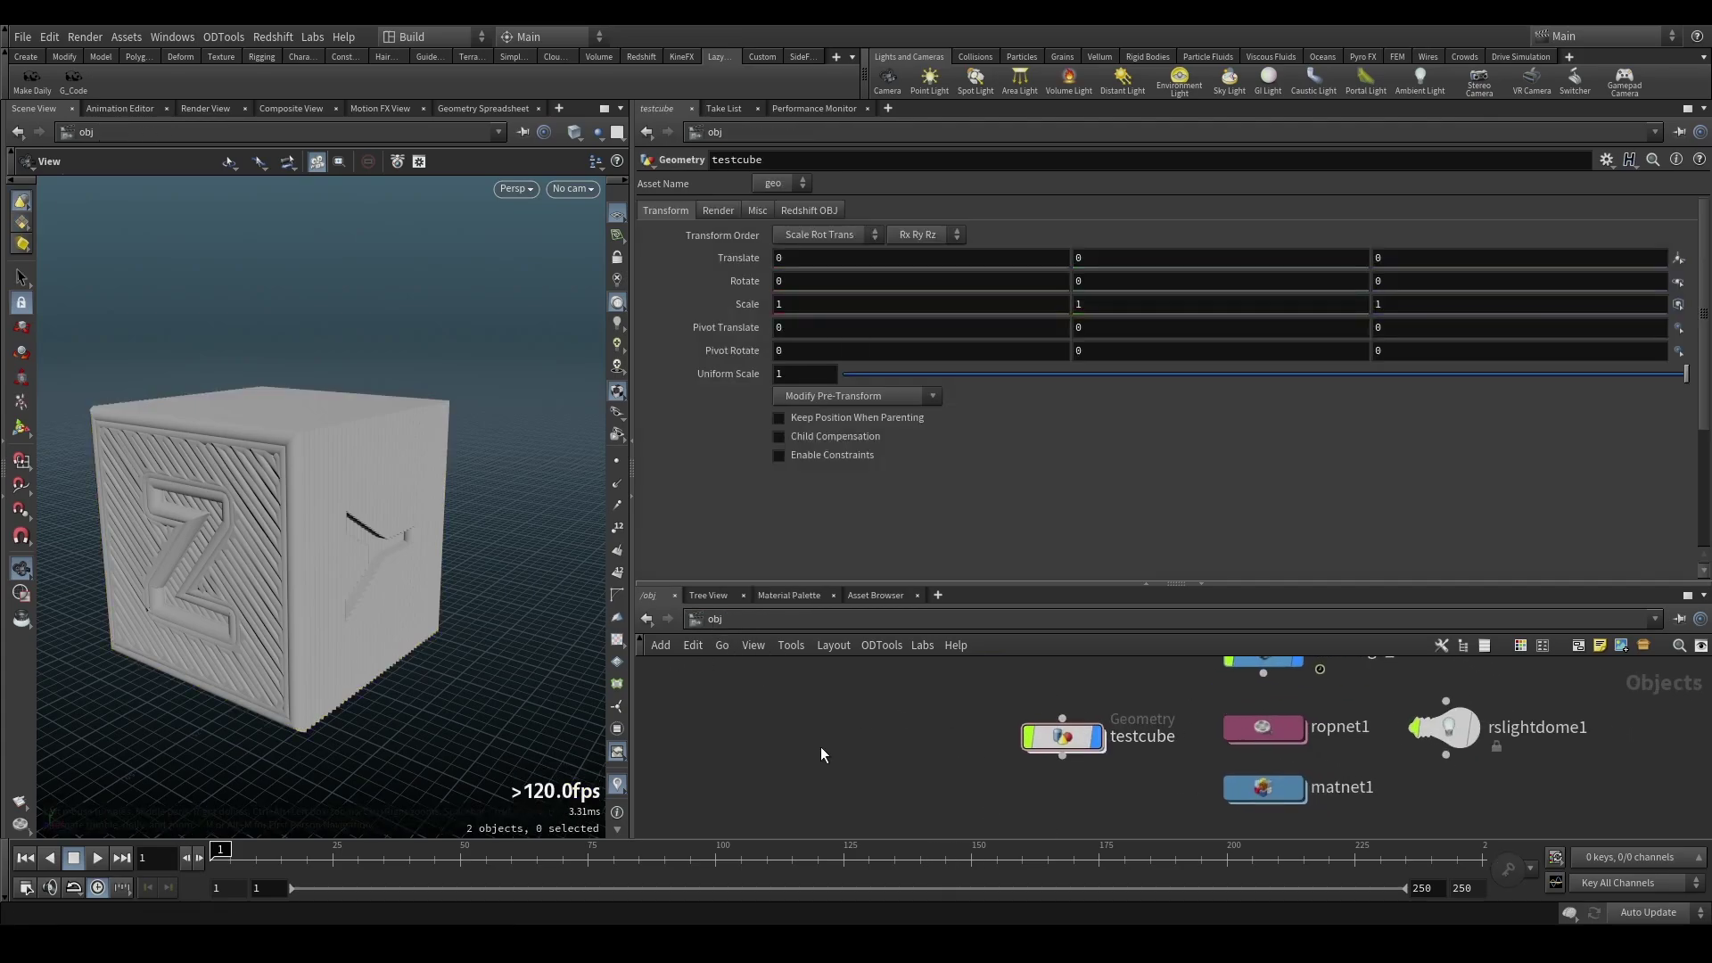
{"action": "left_click", "coordinate": [83, 83]}
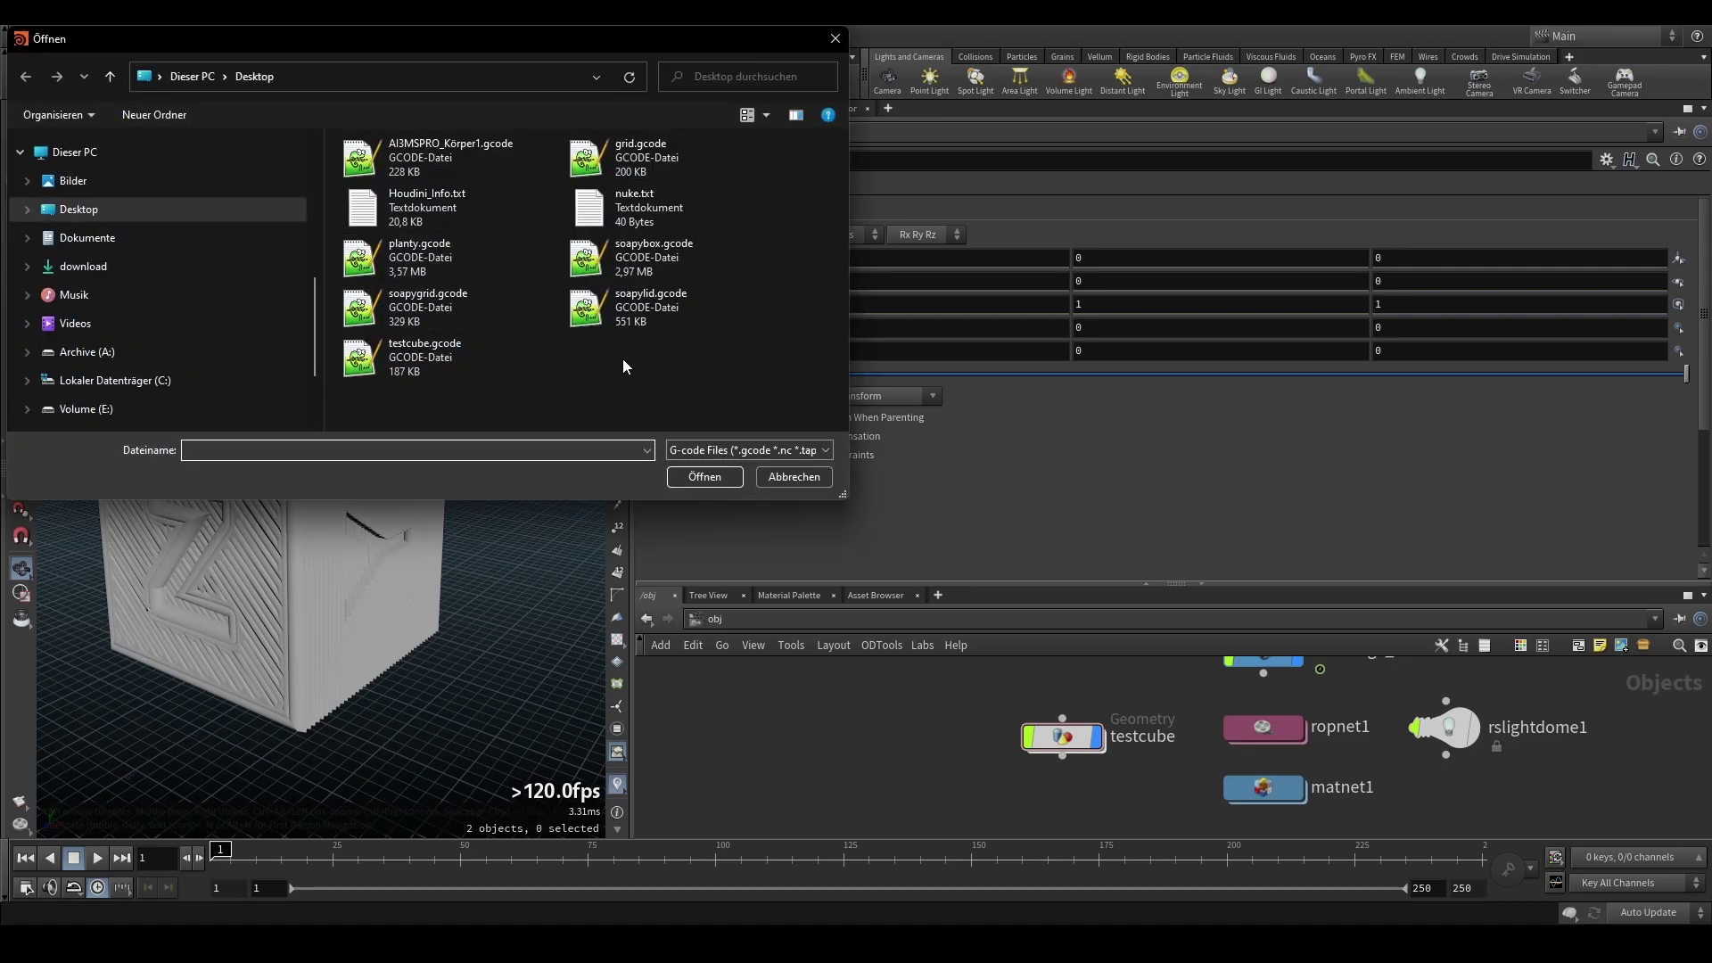
{"action": "double_click", "coordinate": [653, 260]}
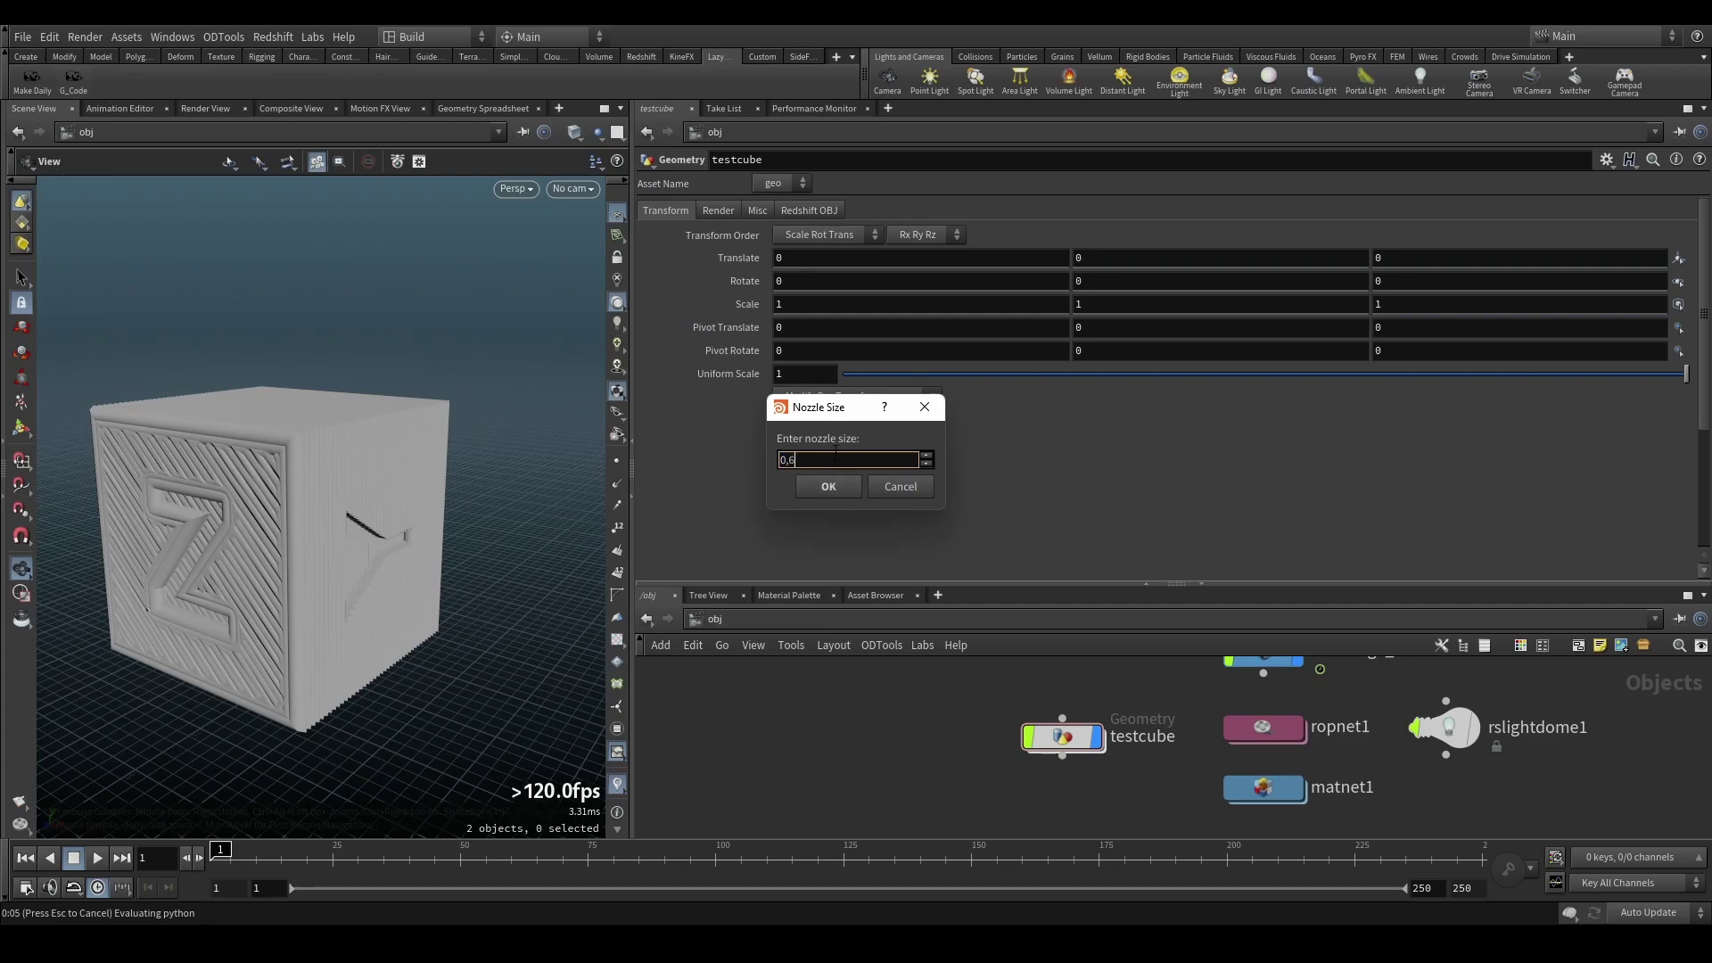
{"action": "key", "text": "Return"}
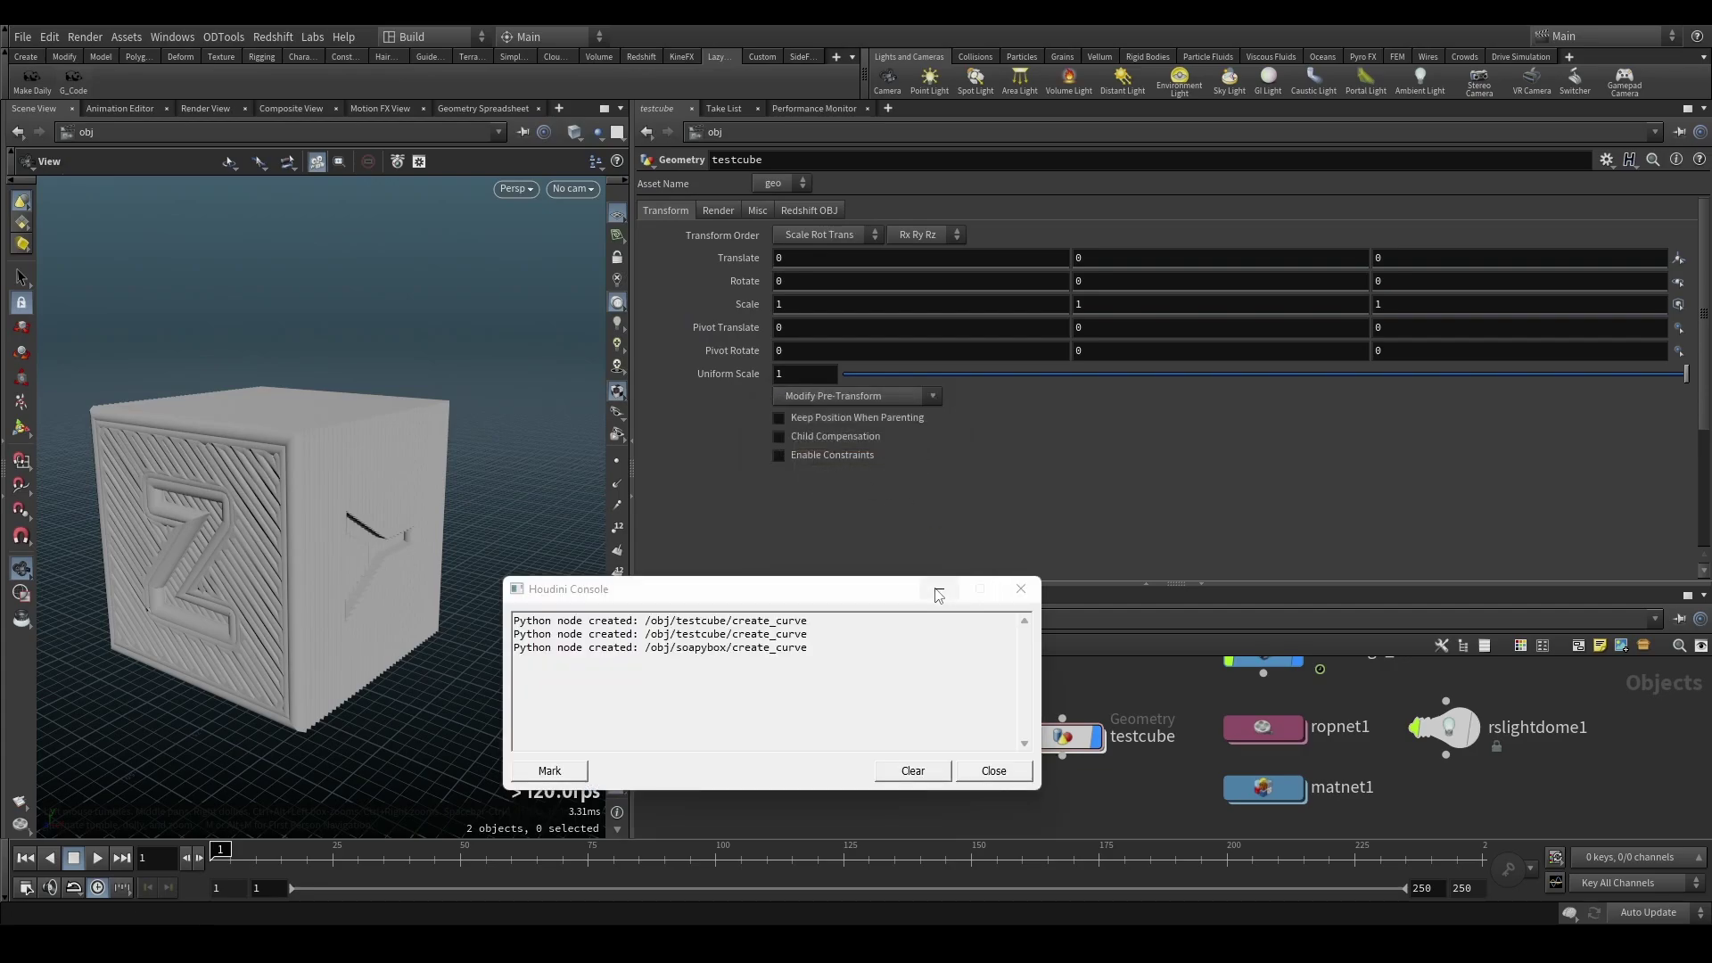
{"action": "left_click", "coordinate": [1020, 589]}
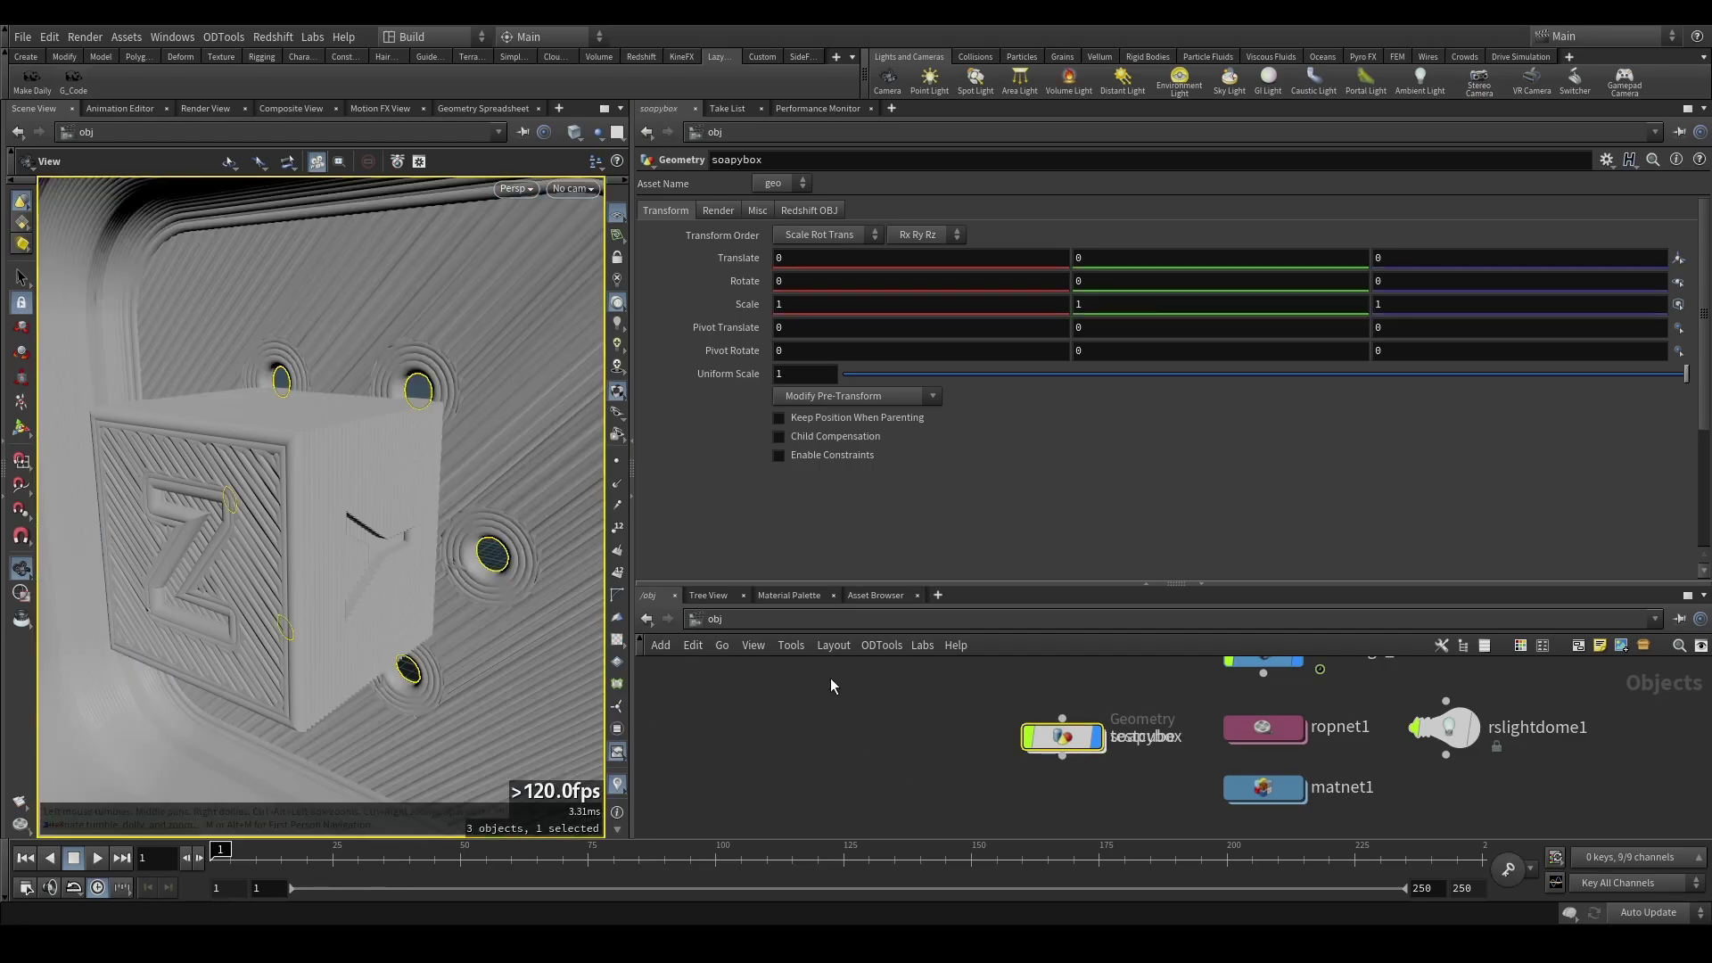
Place the soapybox node below the testcube node and hide the testcube object.
{"action": "scroll", "coordinate": [831, 678], "scroll_direction": "down", "scroll_amount": 5}
{"action": "scroll", "coordinate": [928, 701], "scroll_direction": "up", "scroll_amount": 4}
{"action": "left_click_drag", "start_coordinate": [925, 701], "coordinate": [907, 778]}
{"action": "scroll", "coordinate": [911, 734], "scroll_direction": "up", "scroll_amount": 2}
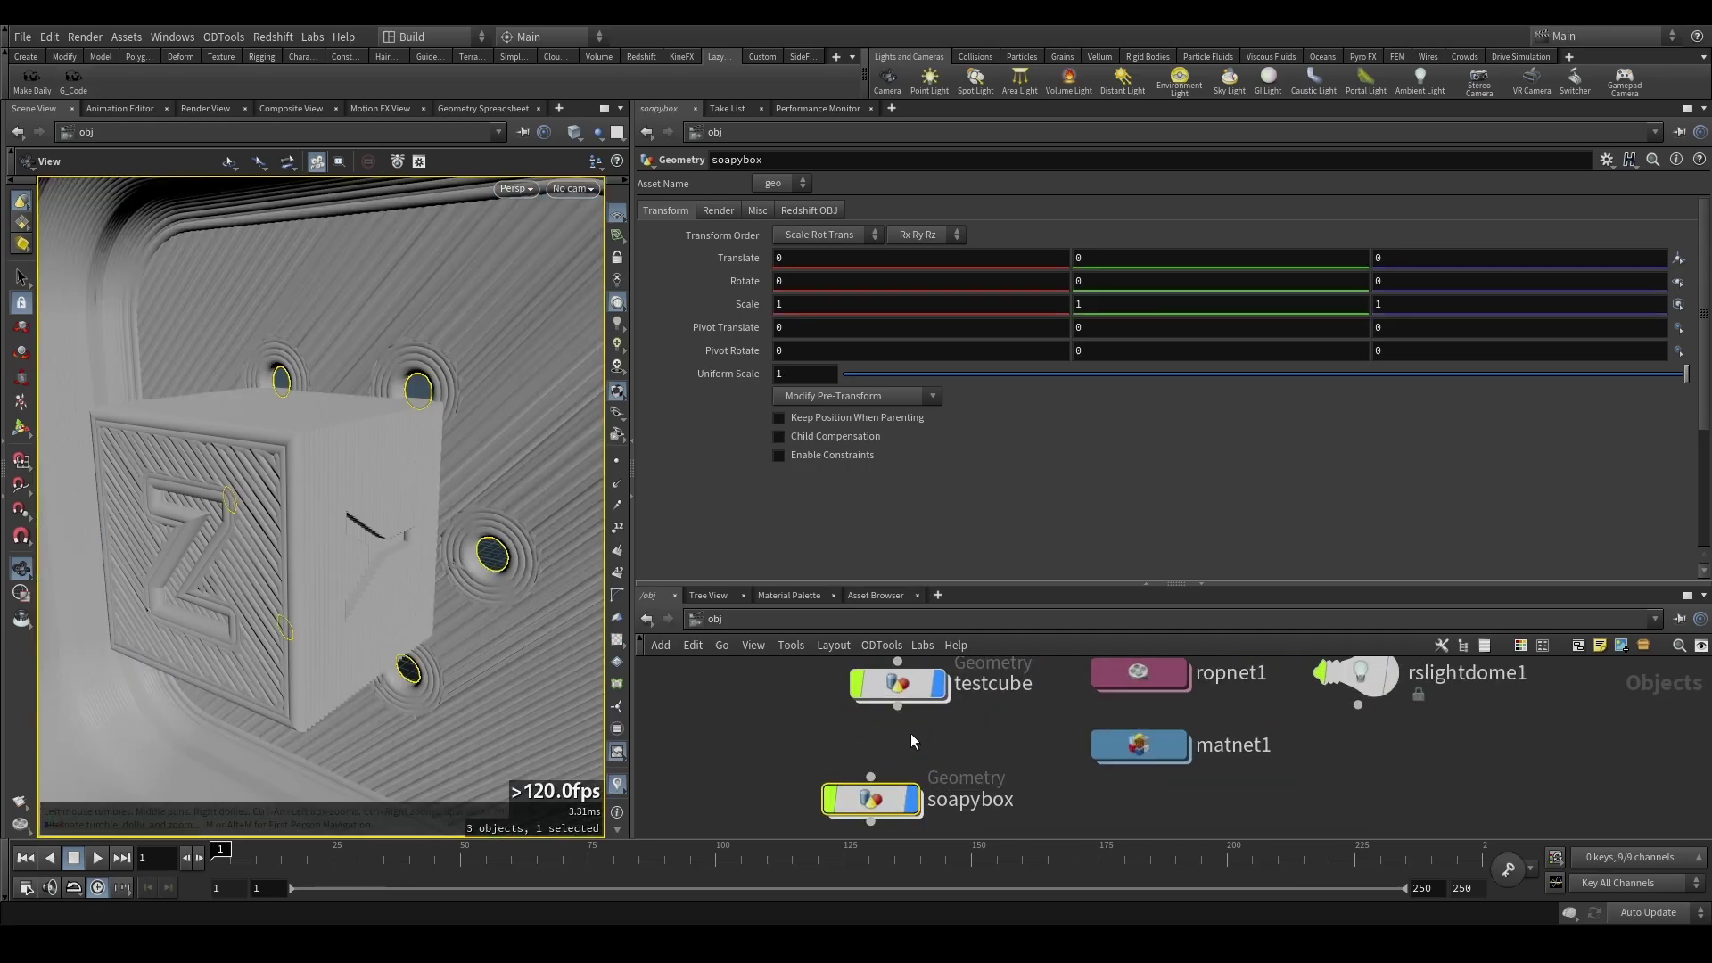
{"action": "left_click", "coordinate": [896, 682]}
{"action": "left_click", "coordinate": [936, 683]}
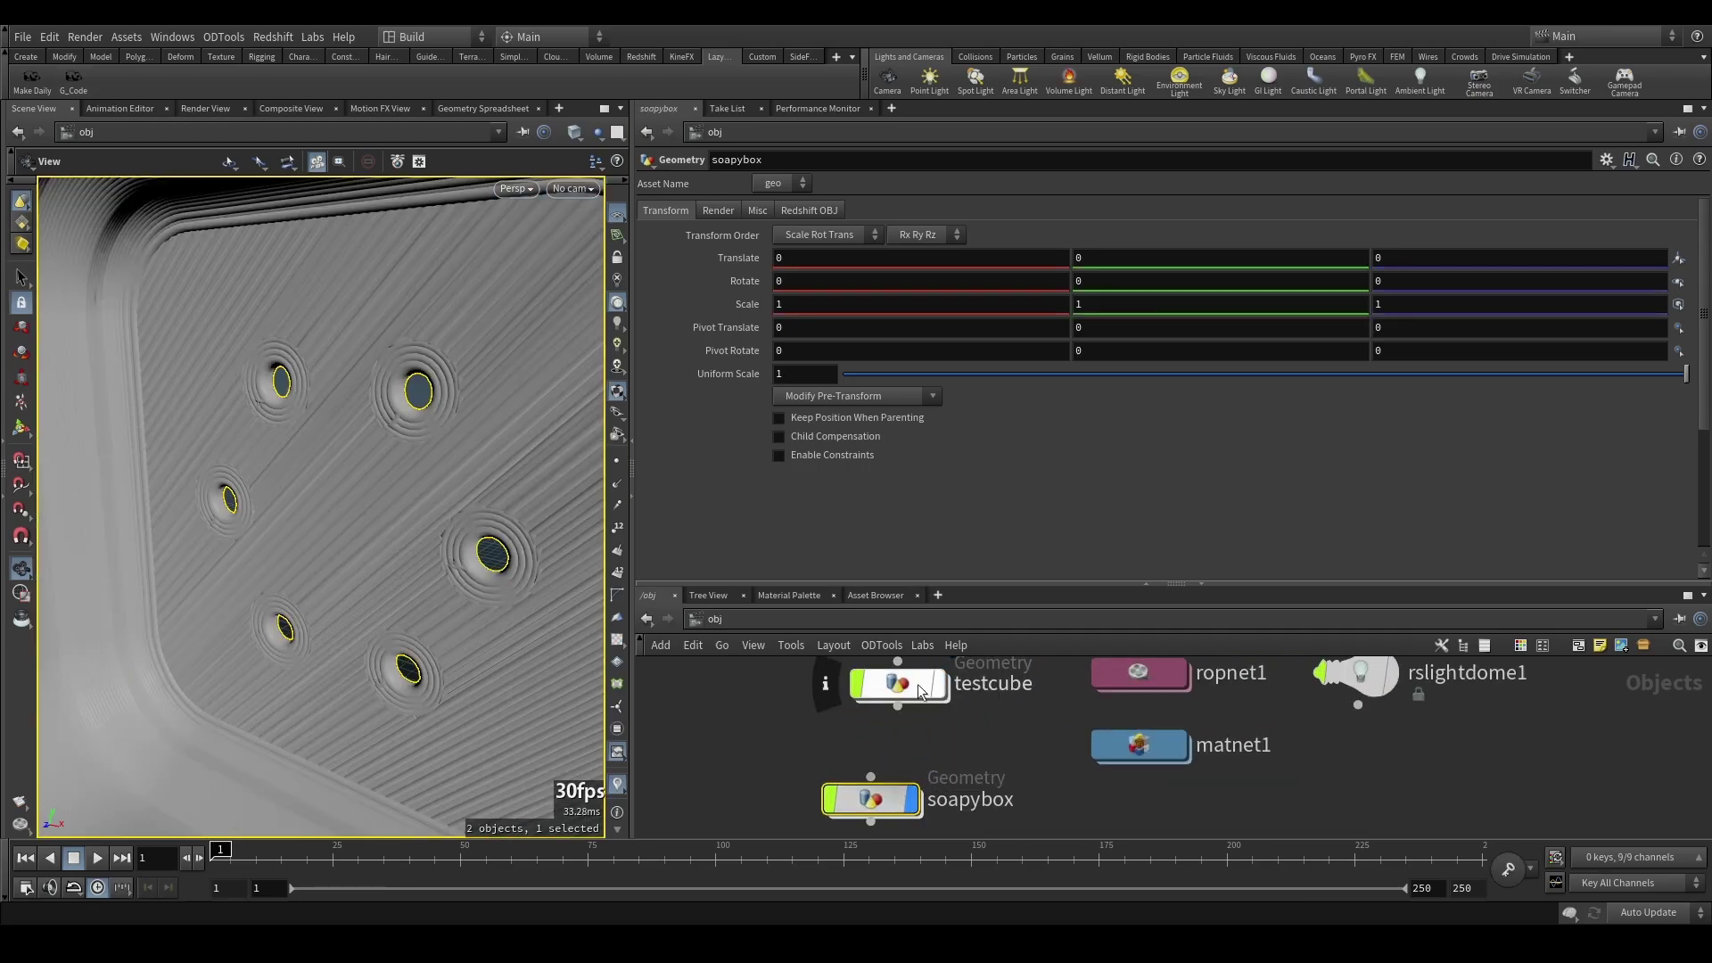
Enter the soapybox network and examine the box's wires, wall openings and drain holes from several angles.
{"action": "double_click", "coordinate": [892, 799]}
{"action": "scroll", "coordinate": [325, 471], "scroll_direction": "down", "scroll_amount": 5}
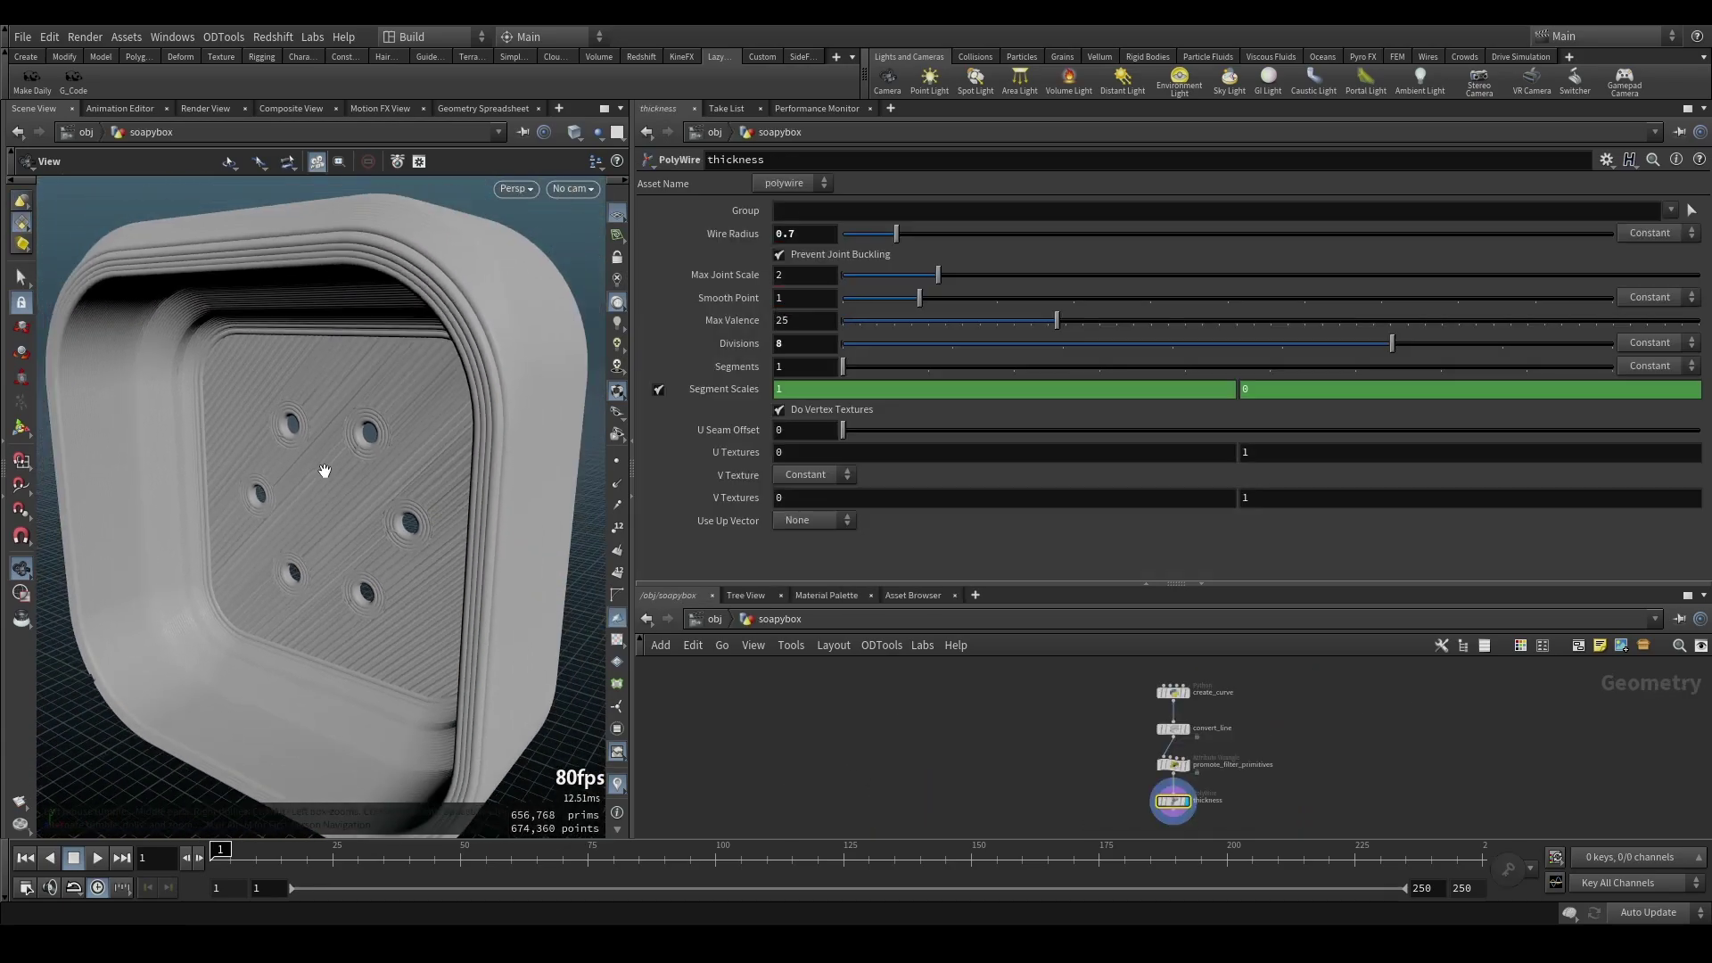
{"action": "left_click_drag", "start_coordinate": [324, 471], "coordinate": [347, 371]}
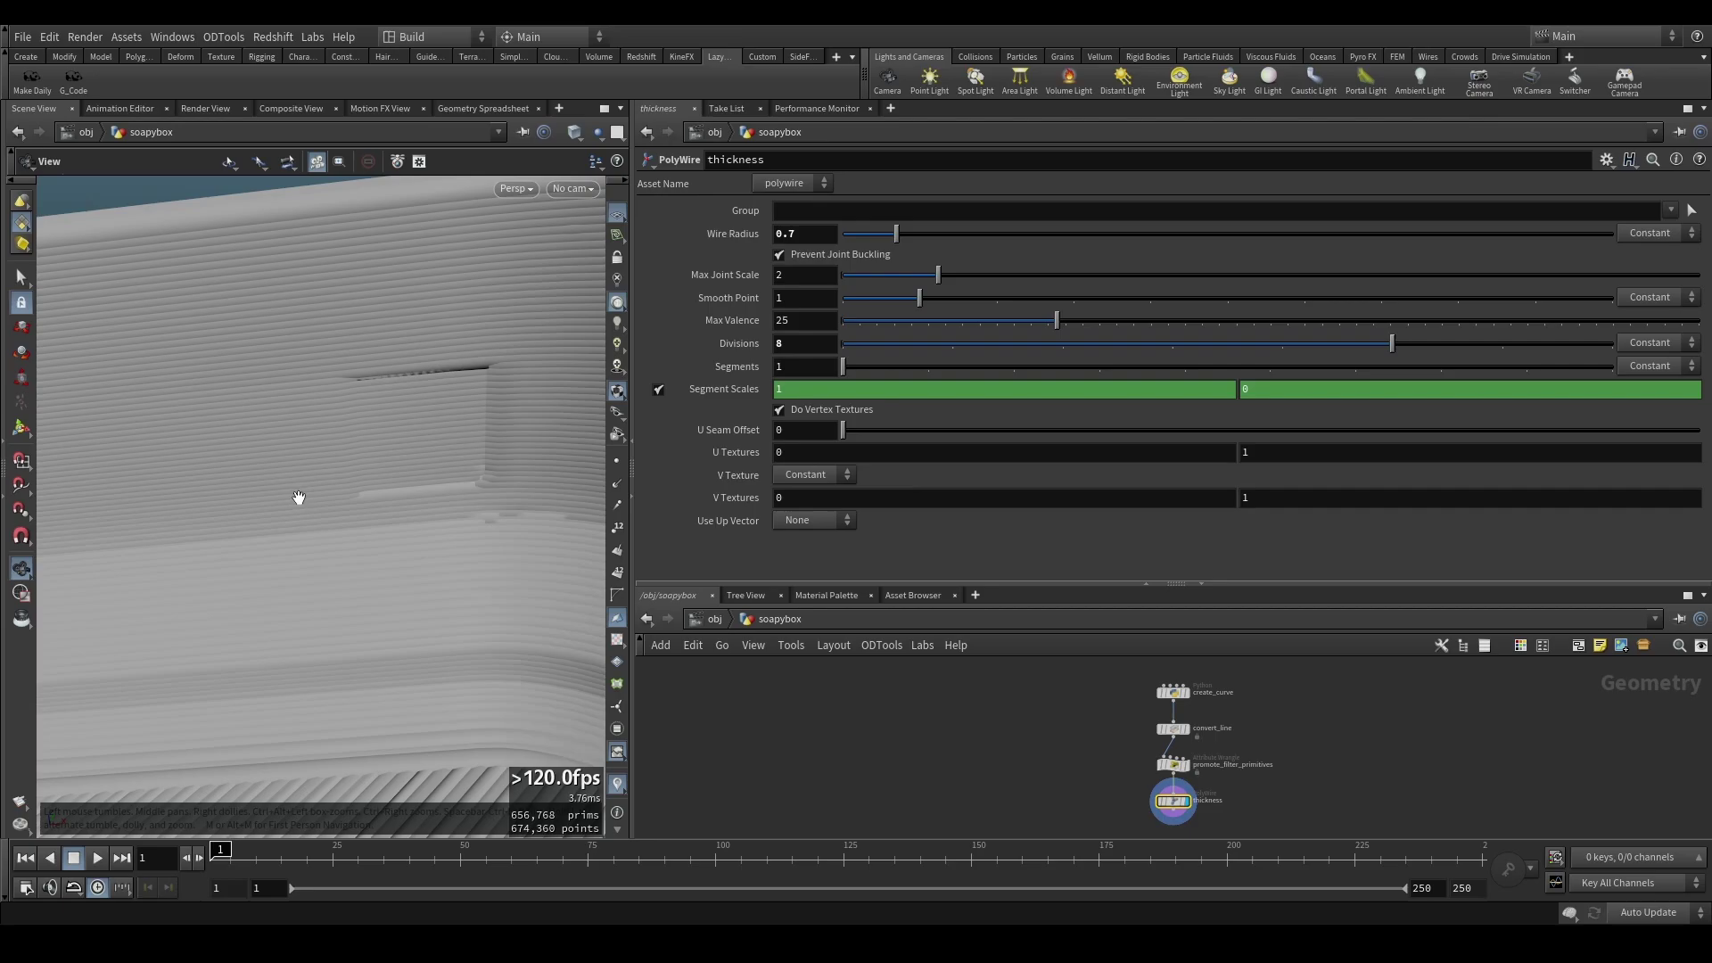
{"action": "left_click_drag", "start_coordinate": [298, 496], "coordinate": [354, 434]}
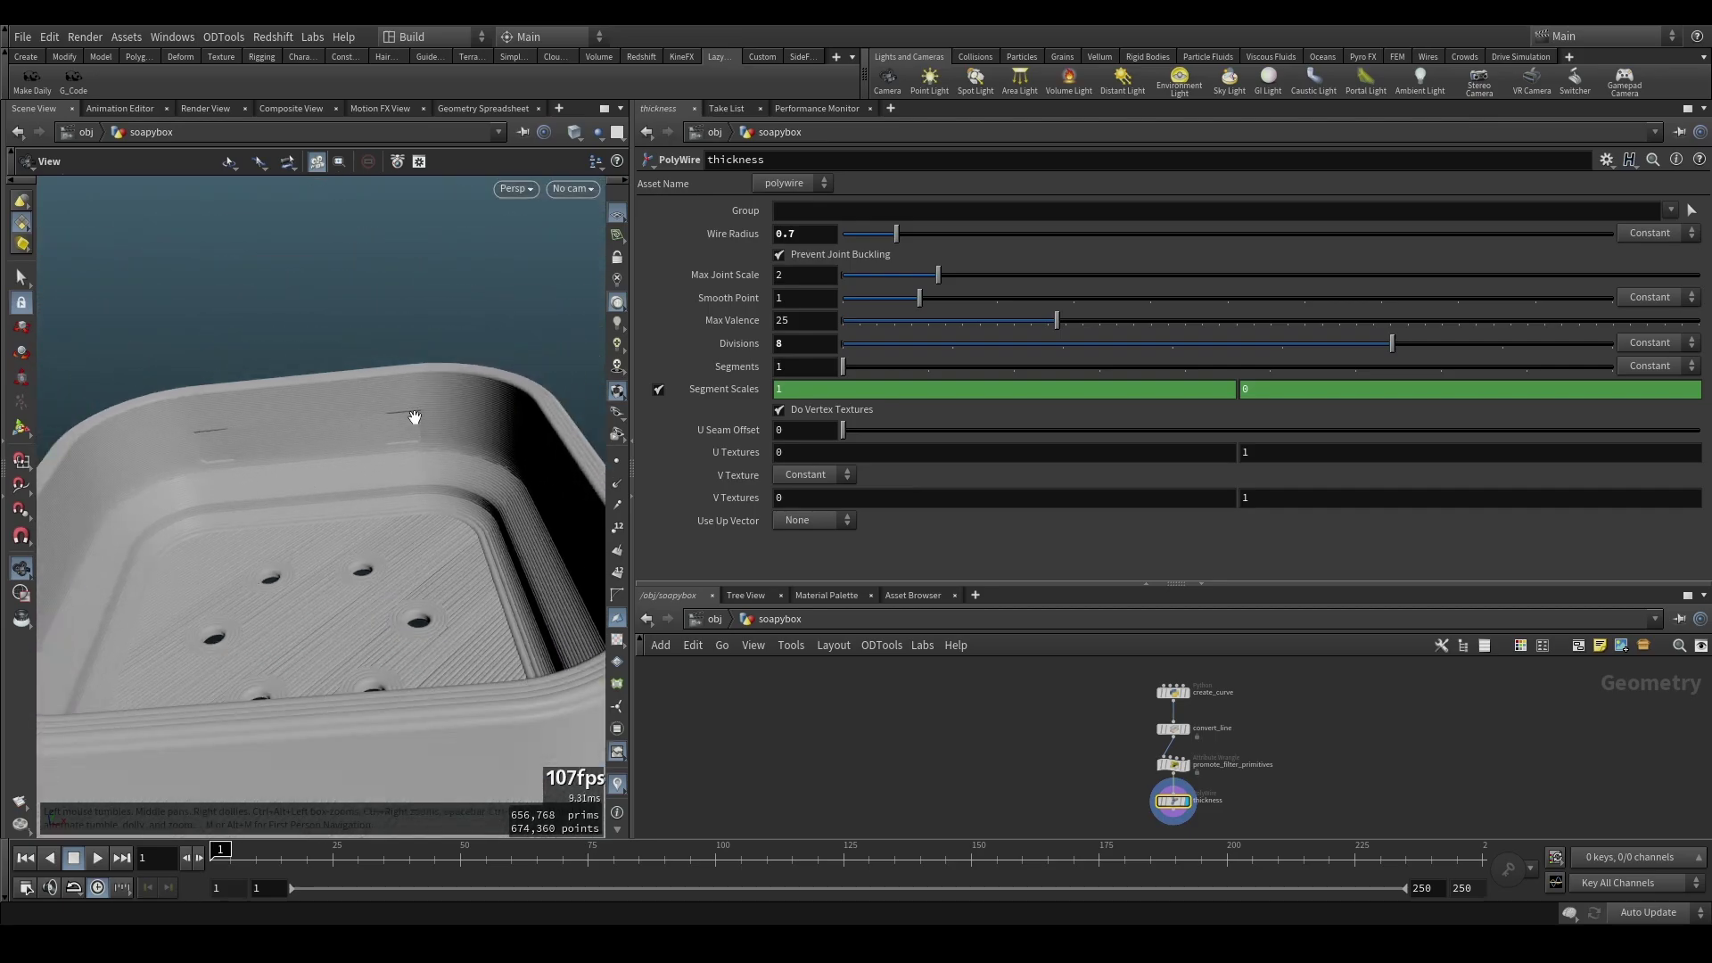
{"action": "left_click_drag", "start_coordinate": [402, 399], "coordinate": [437, 431]}
{"action": "left_click_drag", "start_coordinate": [86, 461], "coordinate": [375, 580]}
{"action": "scroll", "coordinate": [1184, 687], "scroll_direction": "up", "scroll_amount": 3}
Display the create_curve Python node, show its code and examine the raw toolpath curves.
{"action": "left_click", "coordinate": [1175, 685]}
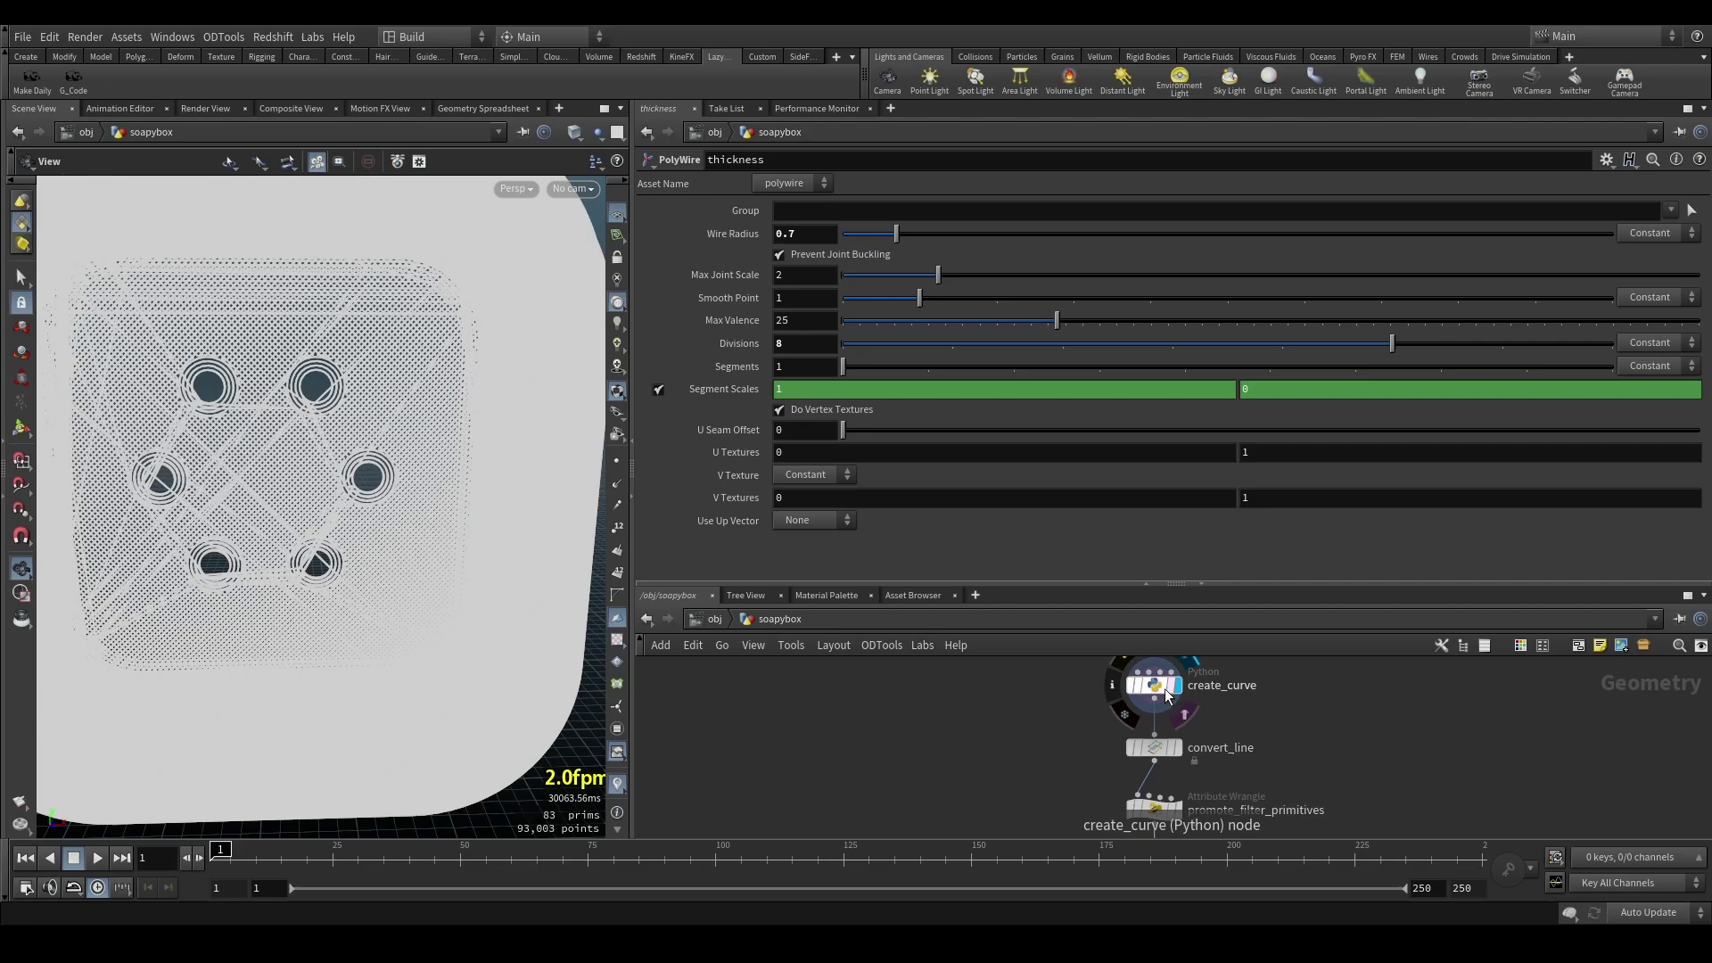
{"action": "left_click", "coordinate": [1158, 683]}
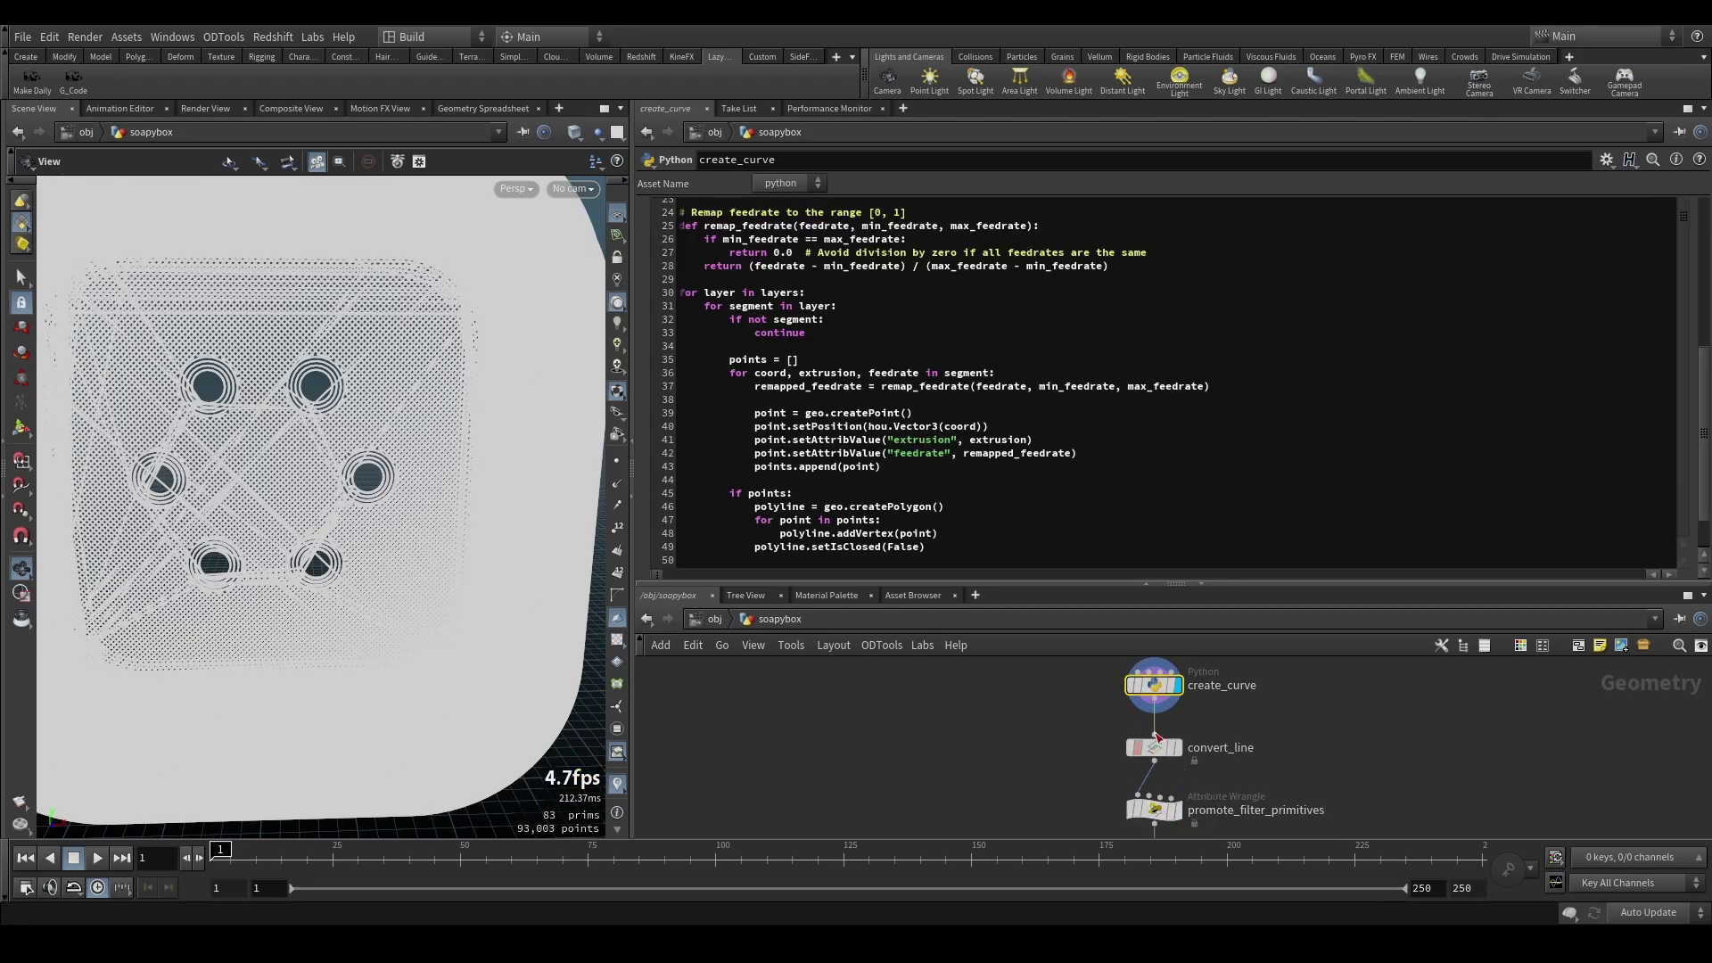
{"action": "scroll", "coordinate": [313, 560], "scroll_direction": "down", "scroll_amount": 3}
{"action": "left_click_drag", "start_coordinate": [313, 560], "coordinate": [377, 441]}
{"action": "scroll", "coordinate": [376, 398], "scroll_direction": "up", "scroll_amount": 3}
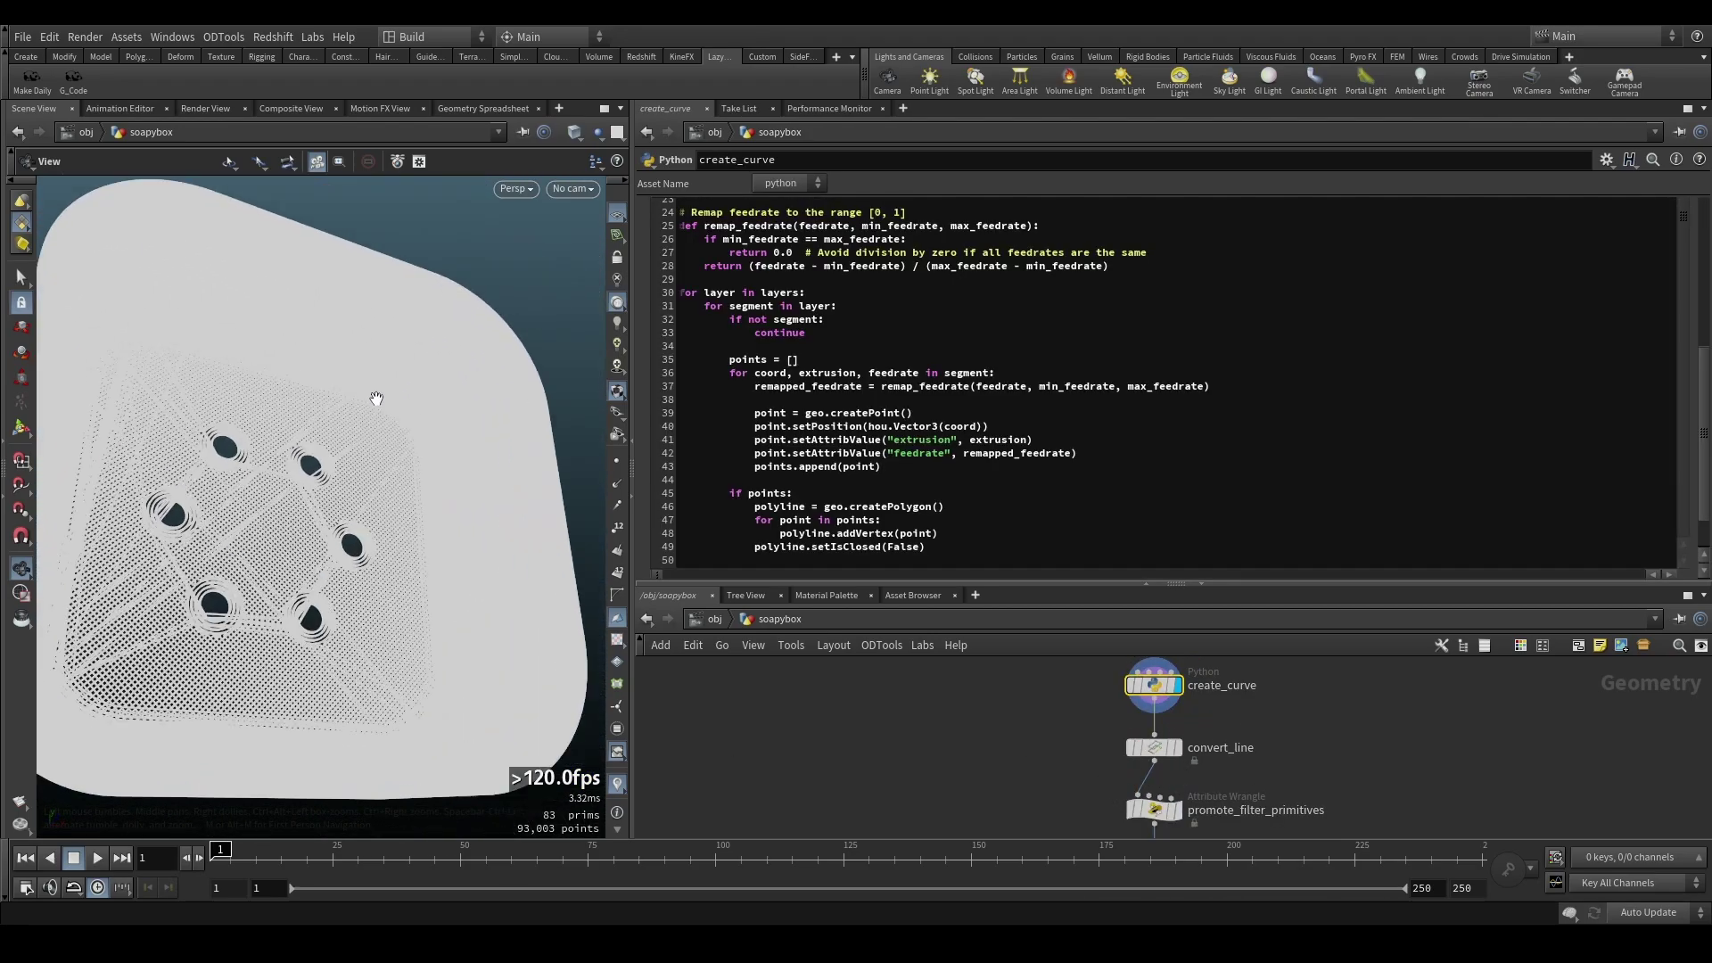
Turn on the point display to examine the points of the raw curves, and turn it off again.
{"action": "left_click", "coordinate": [616, 464]}
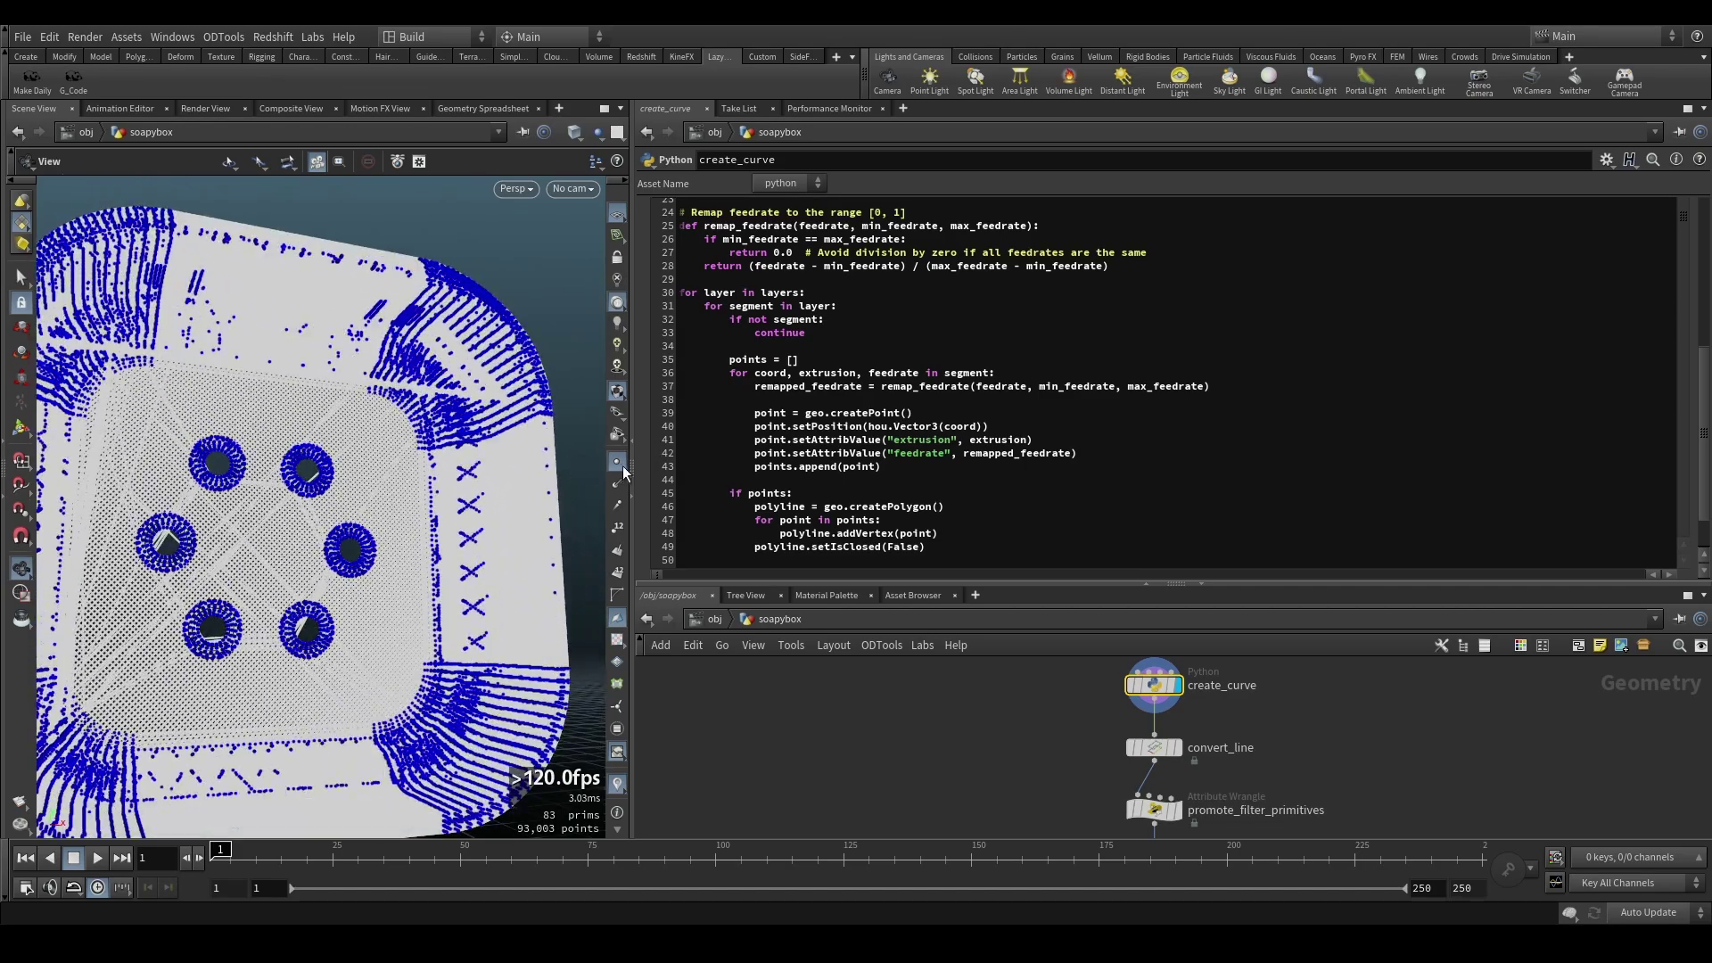
{"action": "left_click", "coordinate": [620, 467]}
{"action": "scroll", "coordinate": [302, 473], "scroll_direction": "down", "scroll_amount": 2}
{"action": "left_click_drag", "start_coordinate": [303, 473], "coordinate": [356, 469]}
{"action": "scroll", "coordinate": [1168, 718], "scroll_direction": "down", "scroll_amount": 1}
Duplicate the thickness node beside the chain, feed it directly from create_curve and display it to inspect the unfiltered travel moves.
{"action": "middle_click_drag", "start_coordinate": [1176, 802], "coordinate": [1228, 687]}
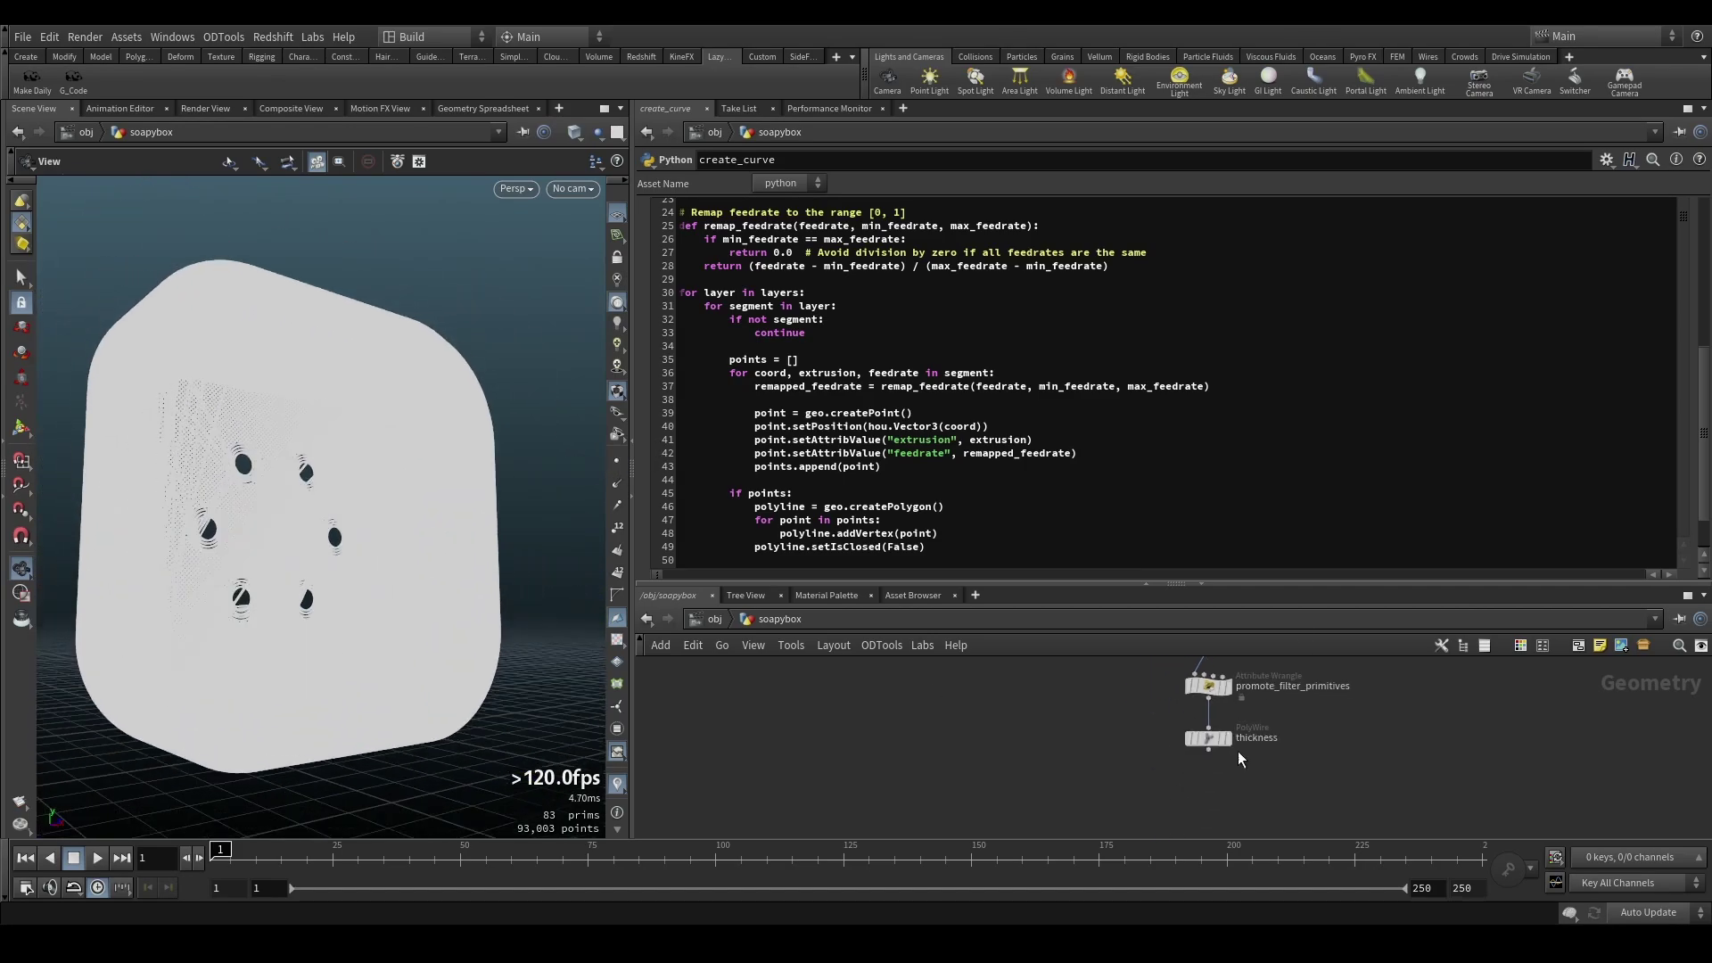
{"action": "middle_click_drag", "start_coordinate": [1237, 759], "coordinate": [1228, 795]}
{"action": "left_click_drag", "start_coordinate": [1211, 776], "coordinate": [1087, 724], "text": "alt"}
{"action": "middle_click_drag", "start_coordinate": [1163, 690], "coordinate": [1131, 751]}
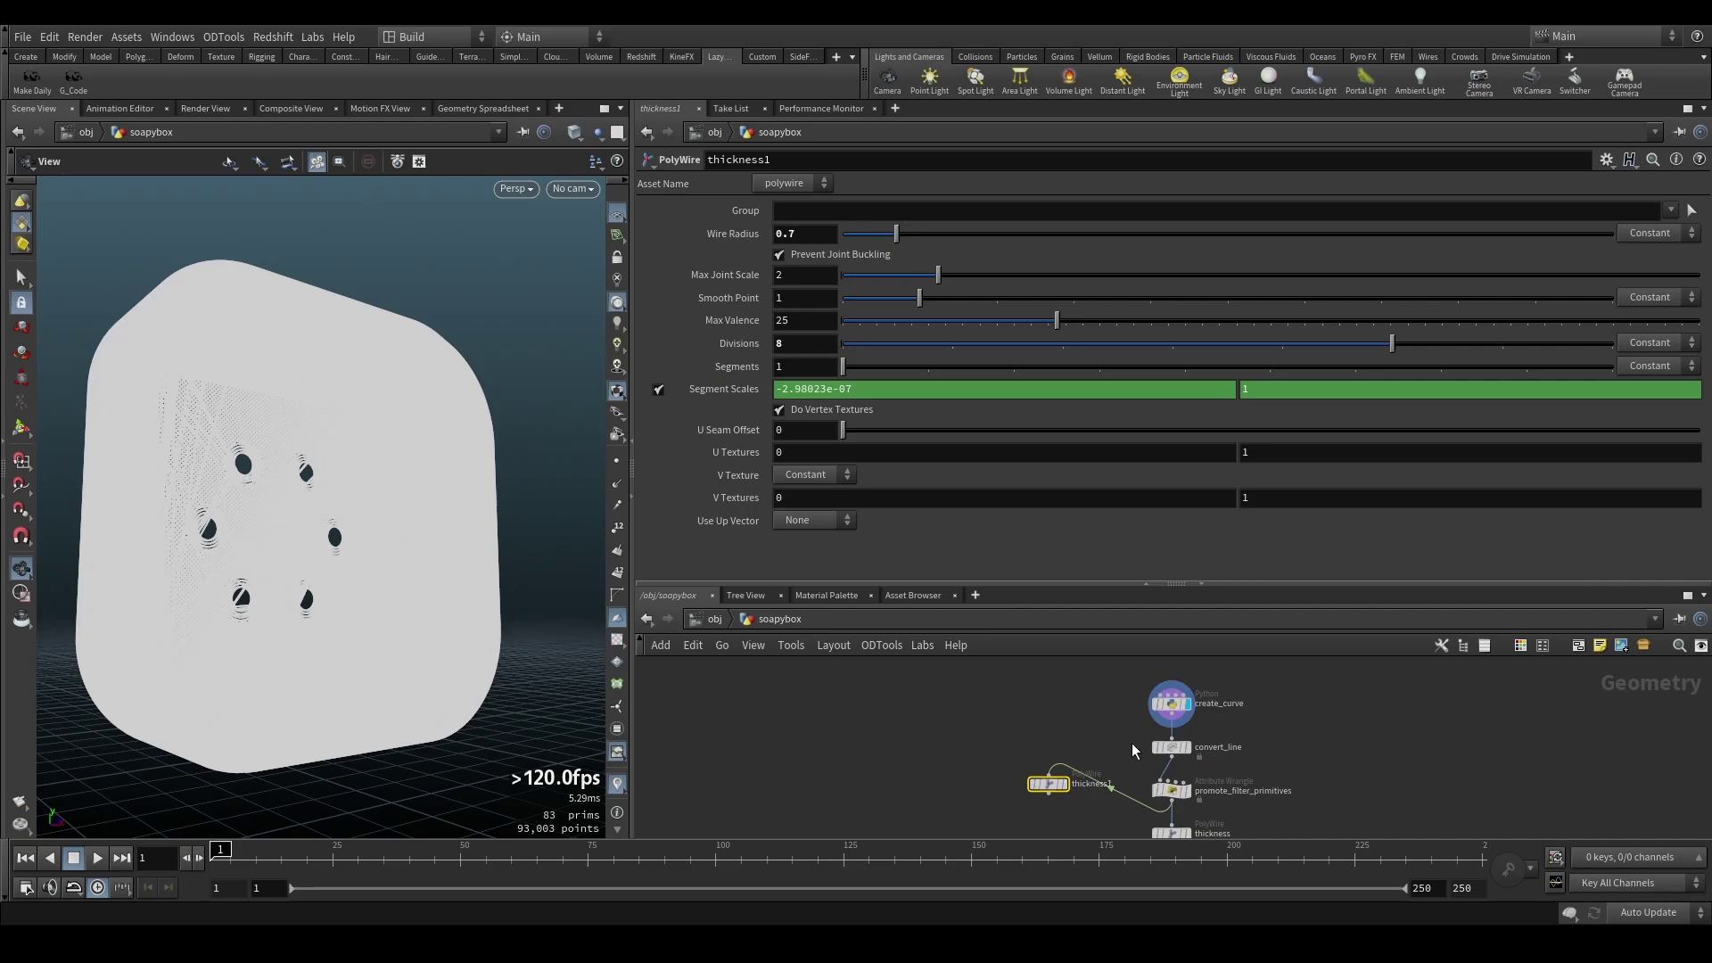
{"action": "left_click", "coordinate": [1170, 722]}
{"action": "left_click", "coordinate": [1066, 784]}
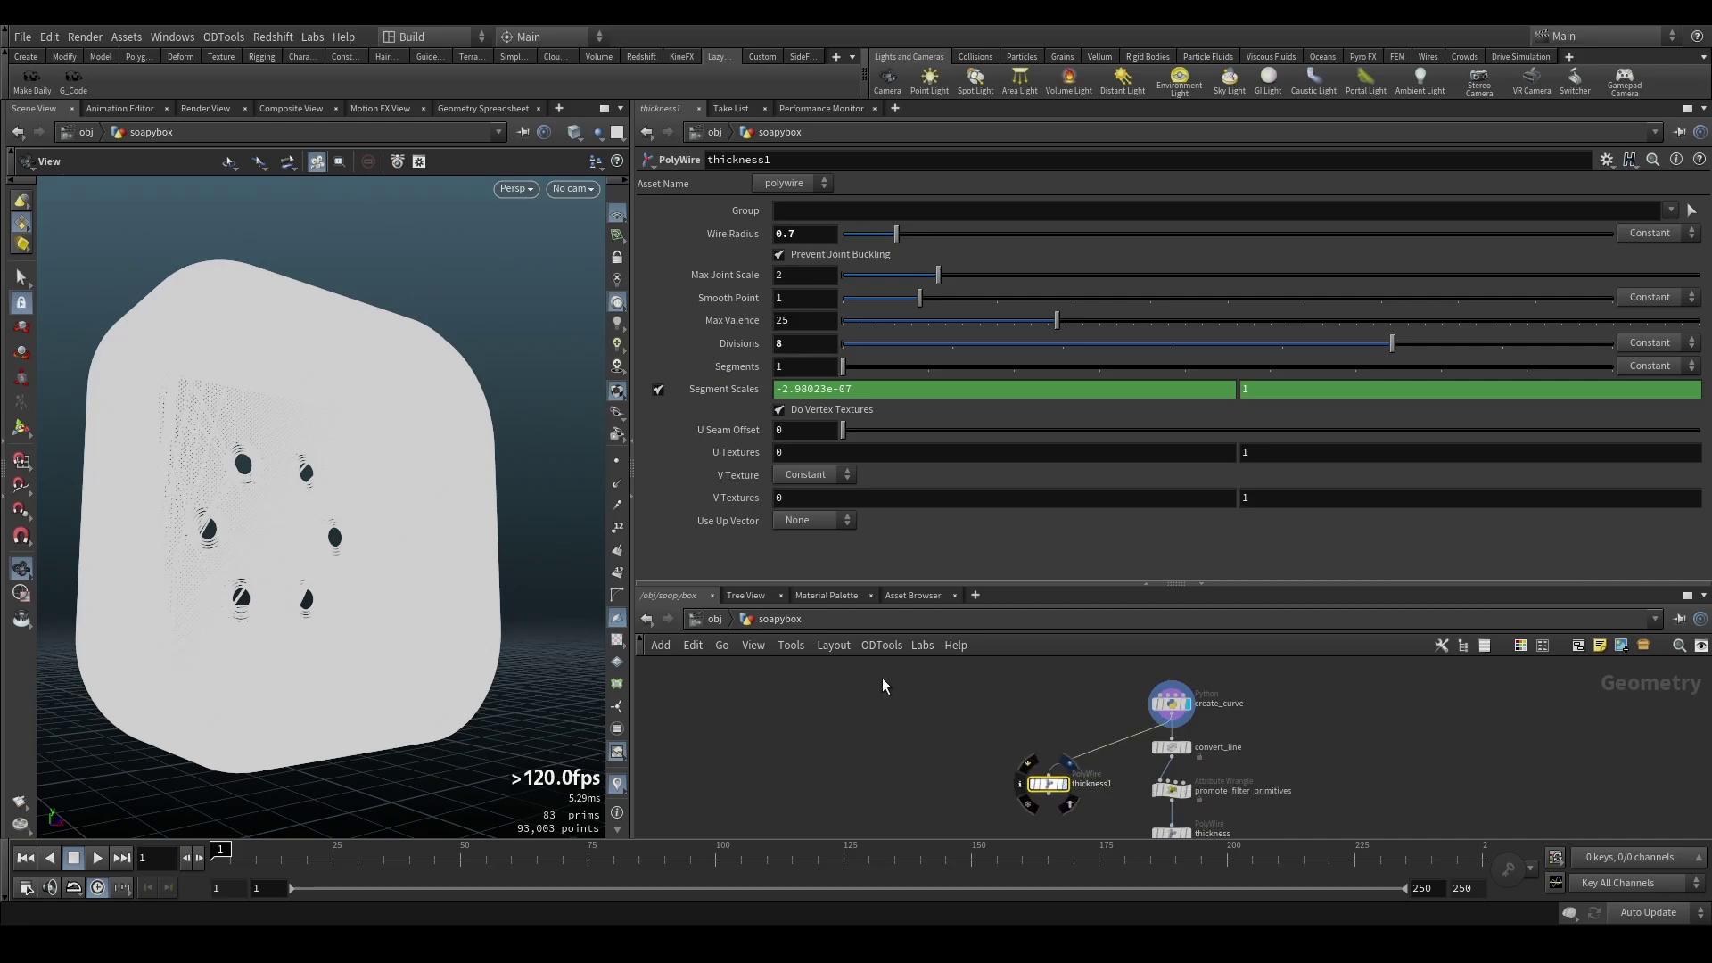
{"action": "left_click_drag", "start_coordinate": [324, 432], "coordinate": [78, 390]}
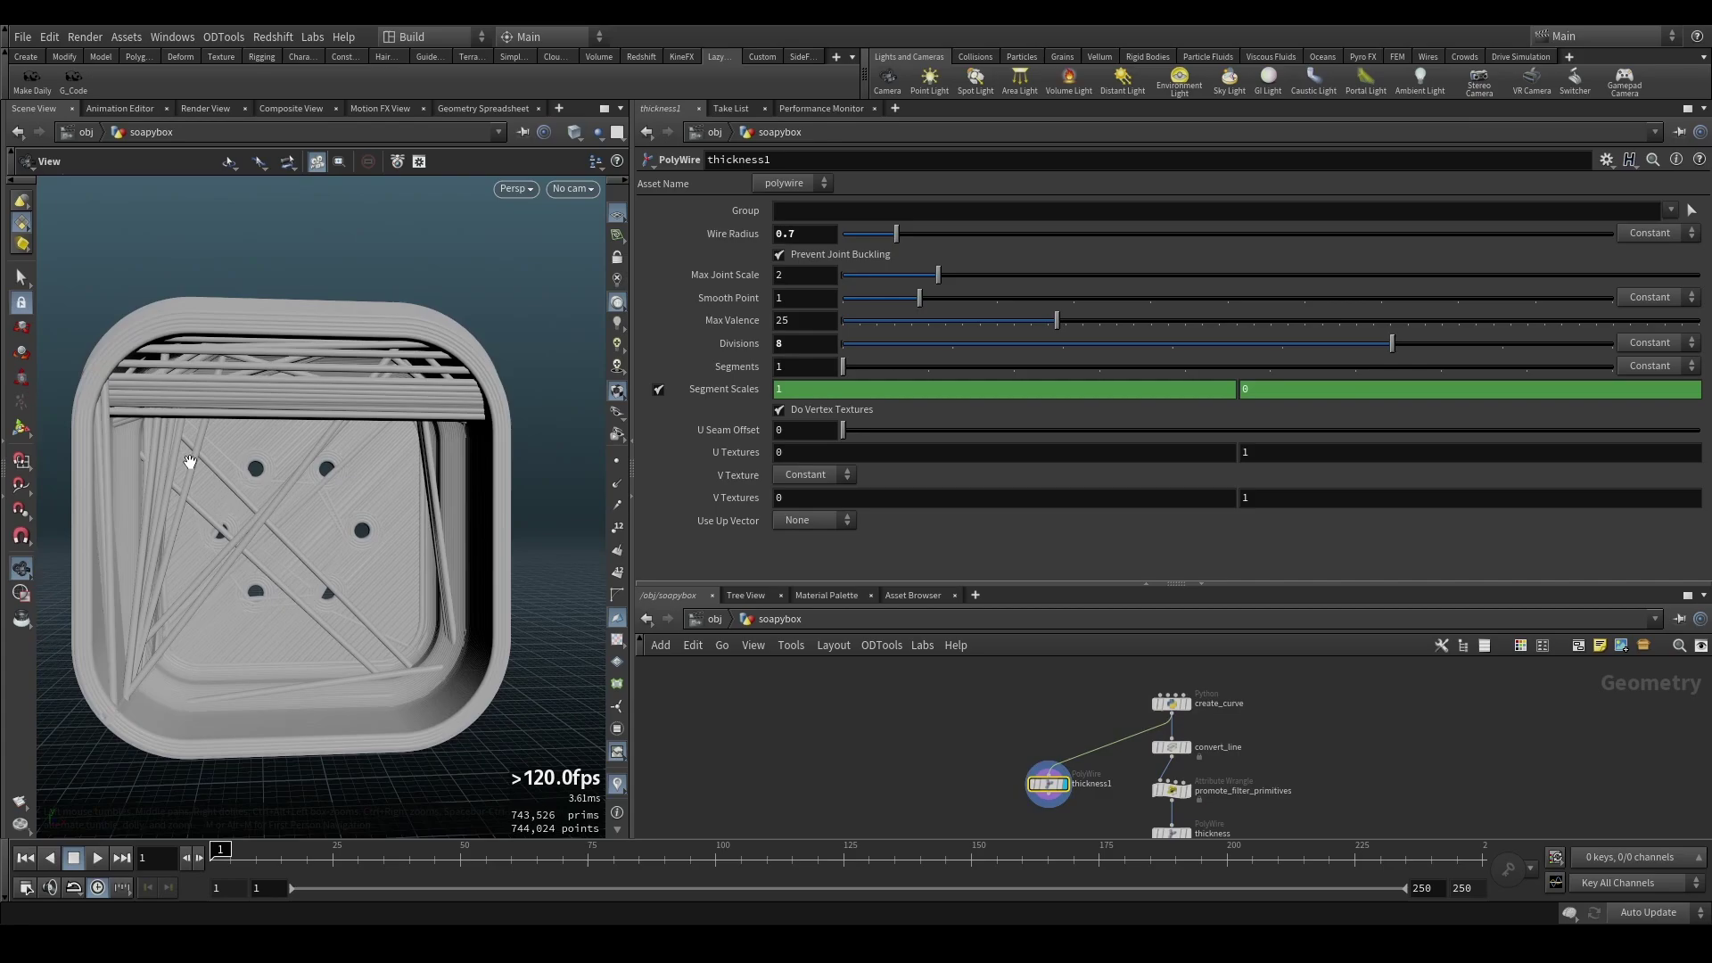
Display convert_line and promote_filter_primitives in turn to compare the curves before and after filtering.
{"action": "left_click", "coordinate": [1185, 747]}
{"action": "middle_click_drag", "start_coordinate": [1235, 736], "coordinate": [1229, 698]}
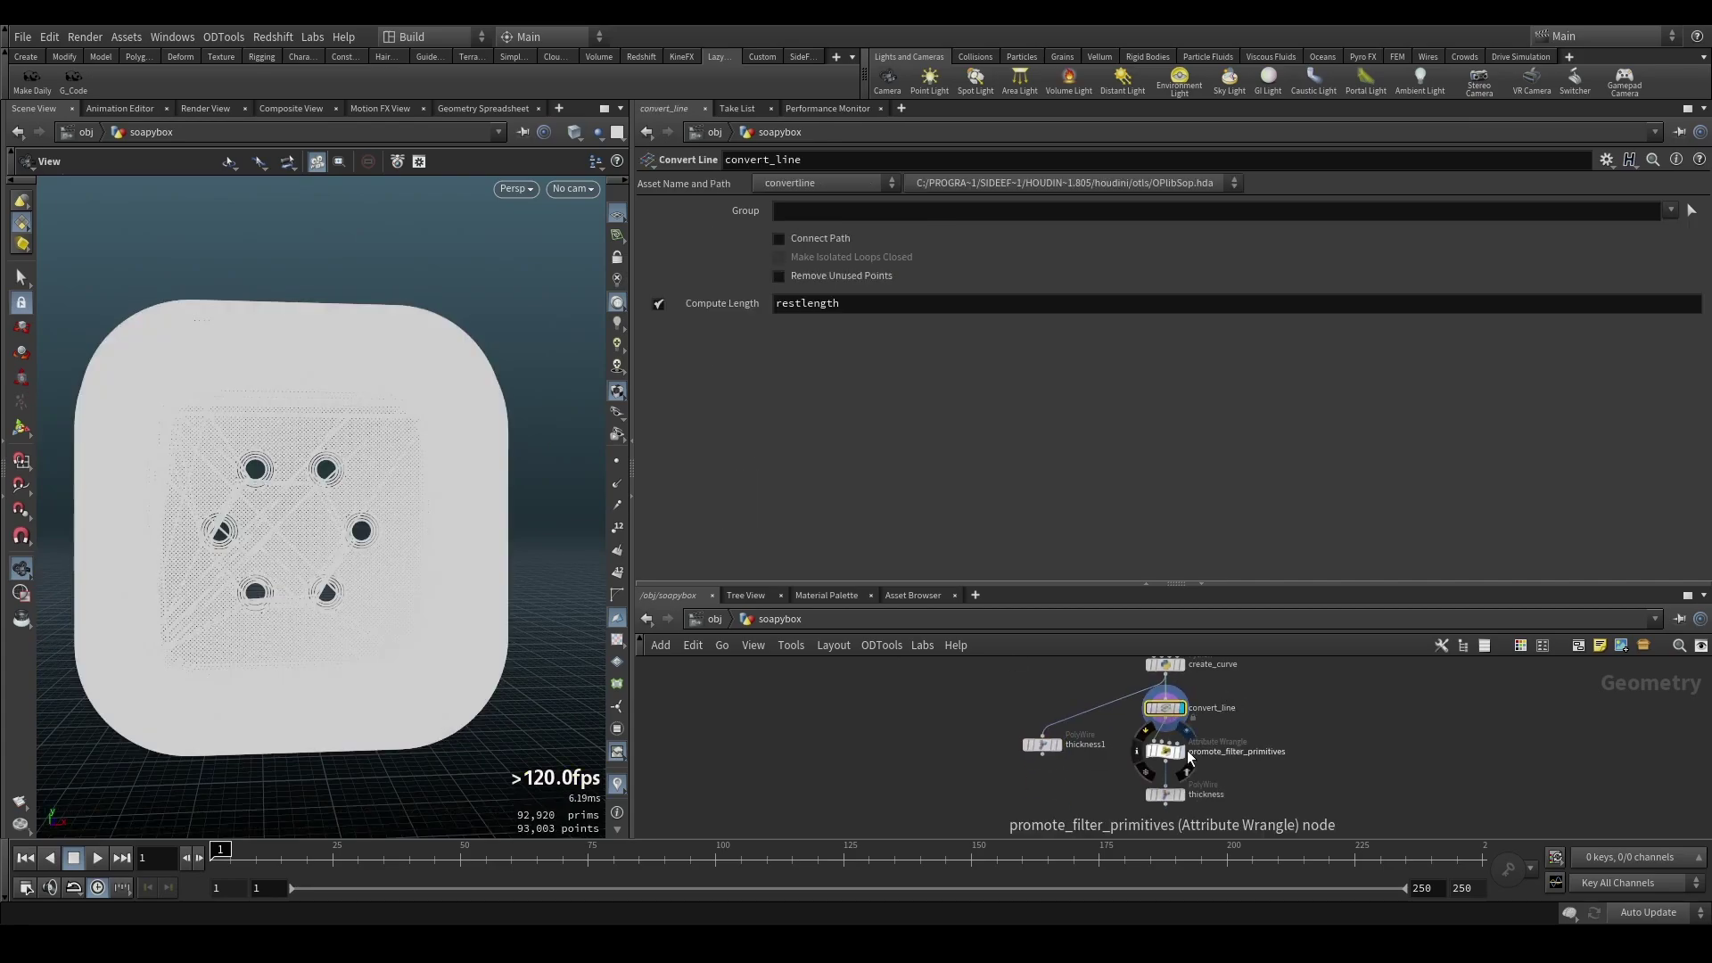
{"action": "left_click", "coordinate": [1179, 751]}
{"action": "left_click", "coordinate": [1165, 751]}
Reconnect the thickness1 copy to the output of promote_filter_primitives and display its wires.
{"action": "left_click_drag", "start_coordinate": [1164, 767], "coordinate": [1066, 741]}
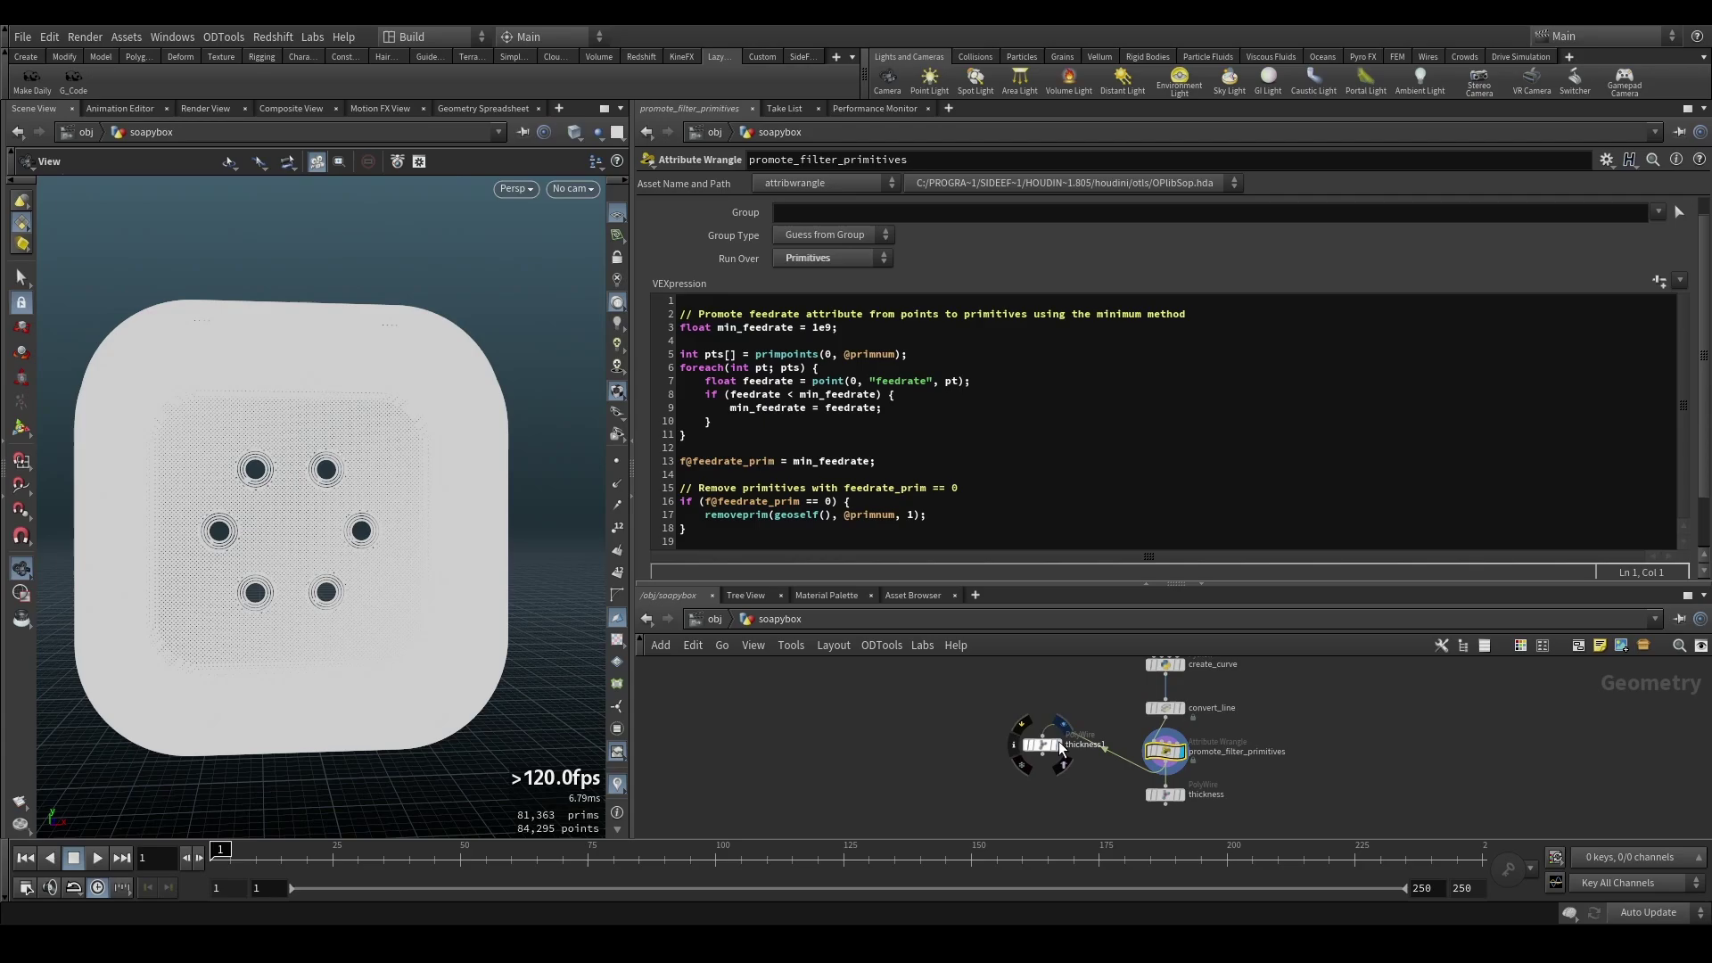
{"action": "left_click", "coordinate": [1060, 746]}
{"action": "left_click", "coordinate": [1042, 745]}
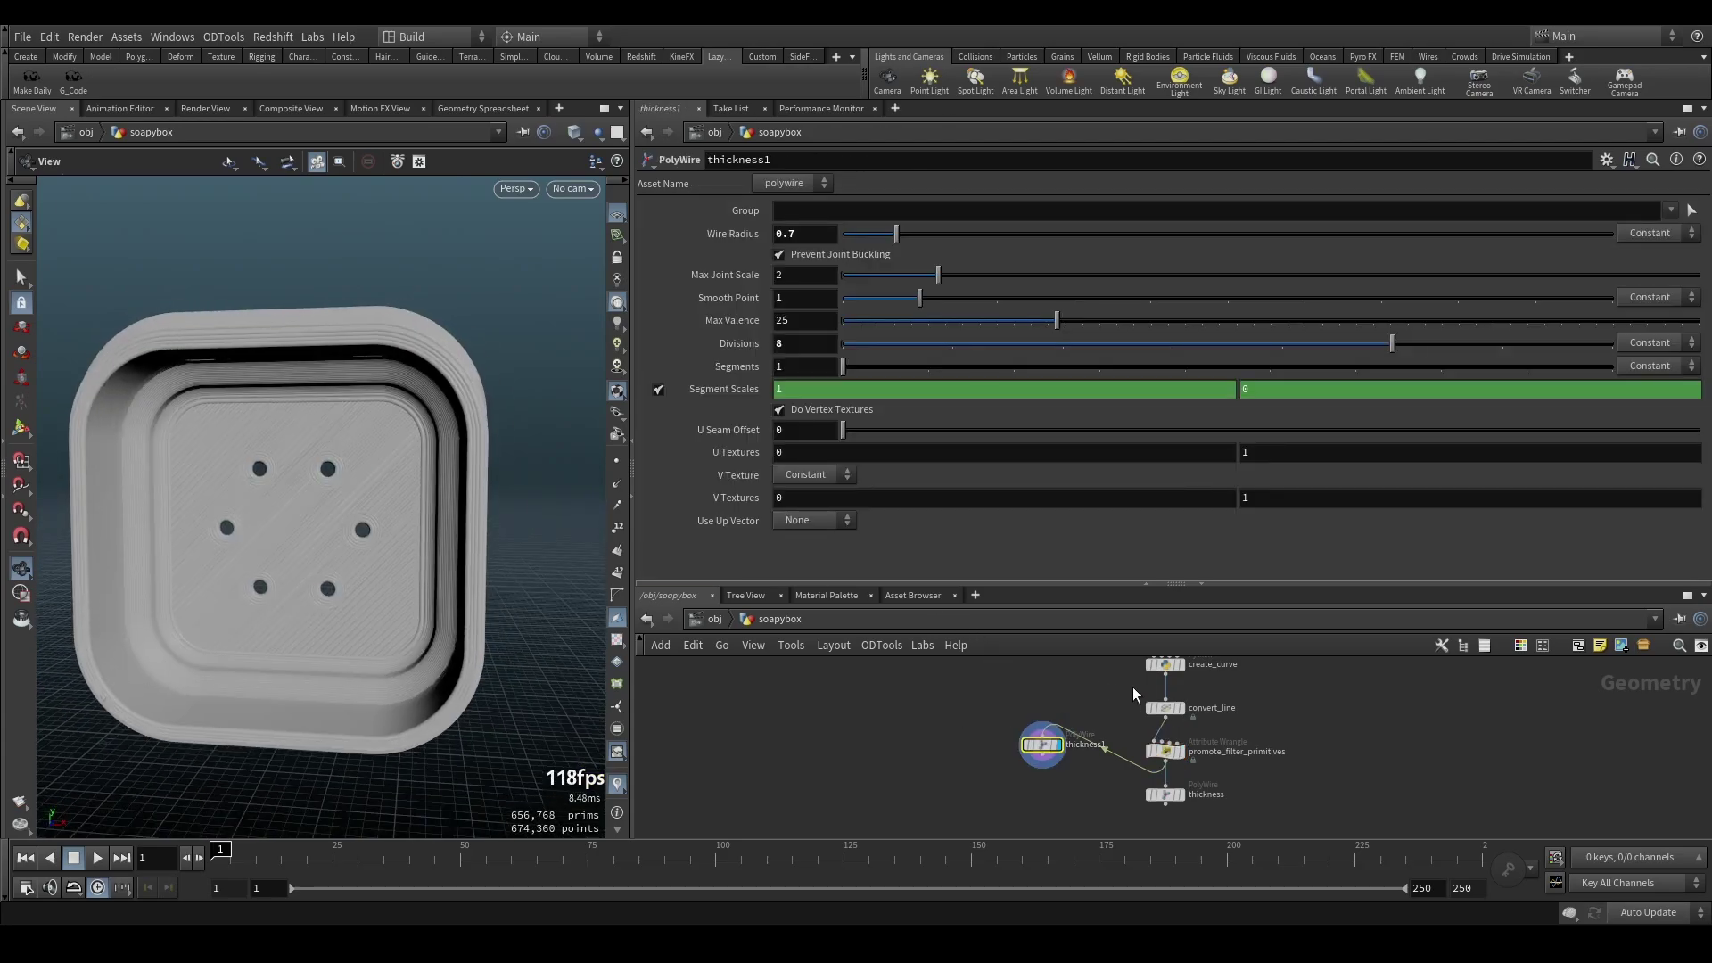
Display convert_line, open its node information and visualize the feedrate point attribute on the curves.
{"action": "scroll", "coordinate": [1159, 703], "scroll_direction": "up", "scroll_amount": 3}
{"action": "left_click", "coordinate": [1199, 677]}
{"action": "left_click", "coordinate": [1163, 712]}
{"action": "mouse_move", "coordinate": [1194, 792]}
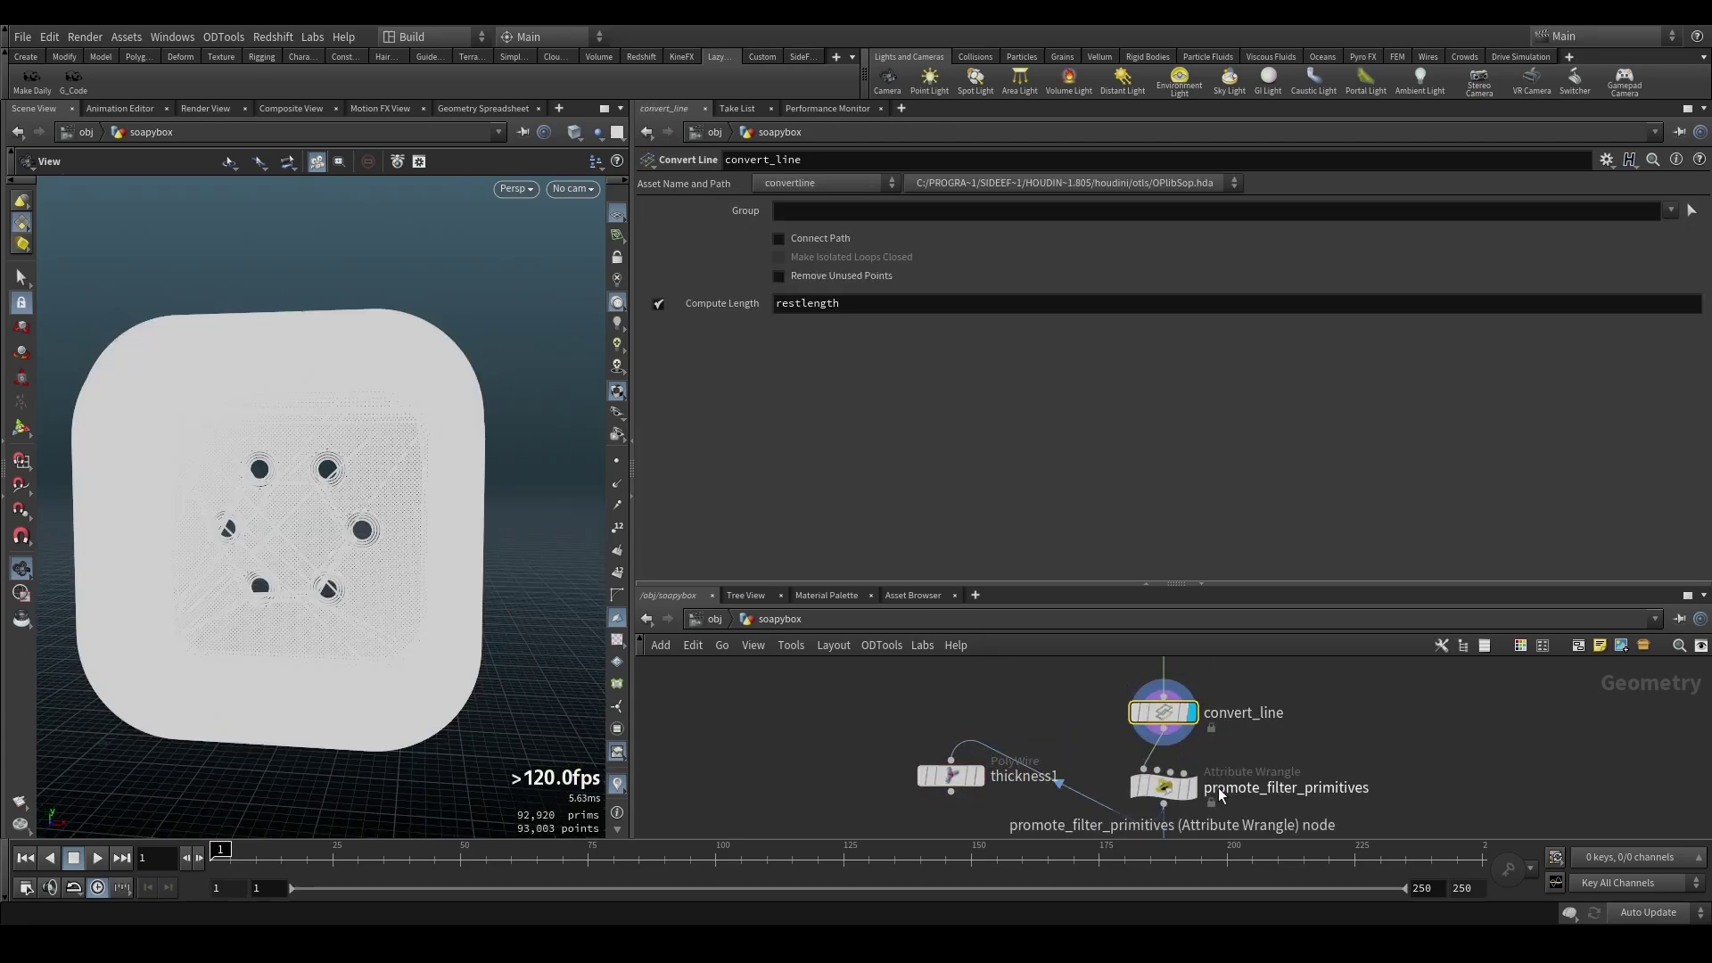
{"action": "left_click", "coordinate": [1190, 712]}
{"action": "left_click", "coordinate": [1114, 710]}
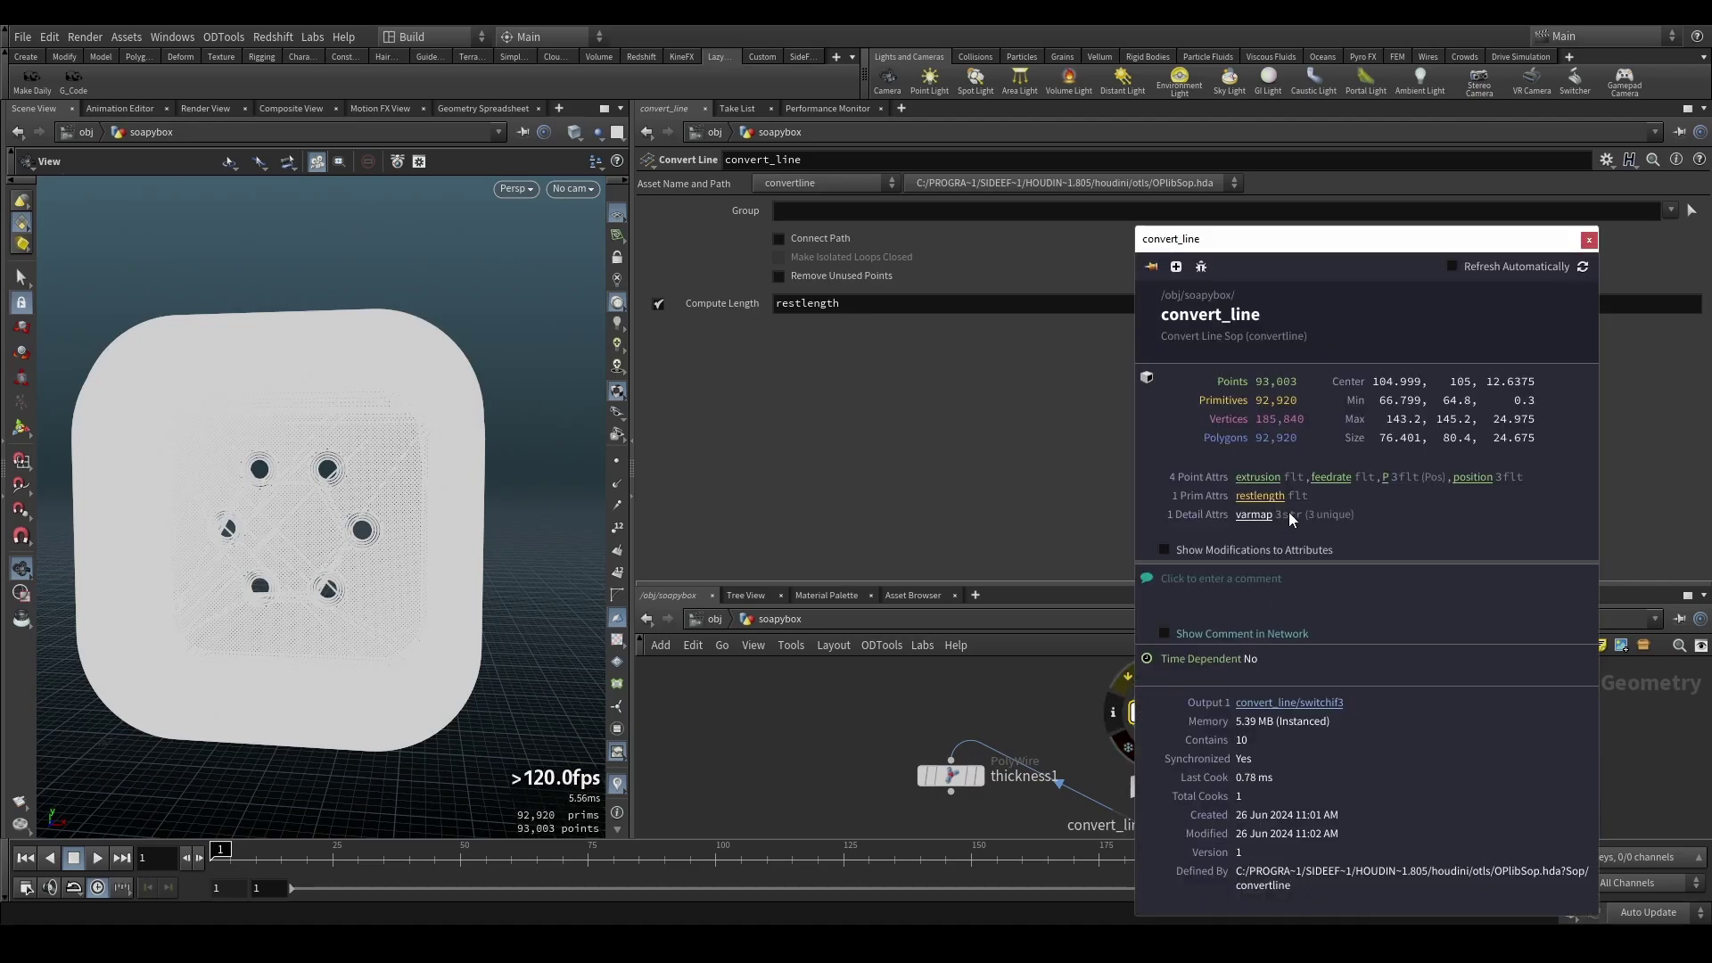
{"action": "left_click", "coordinate": [1333, 481]}
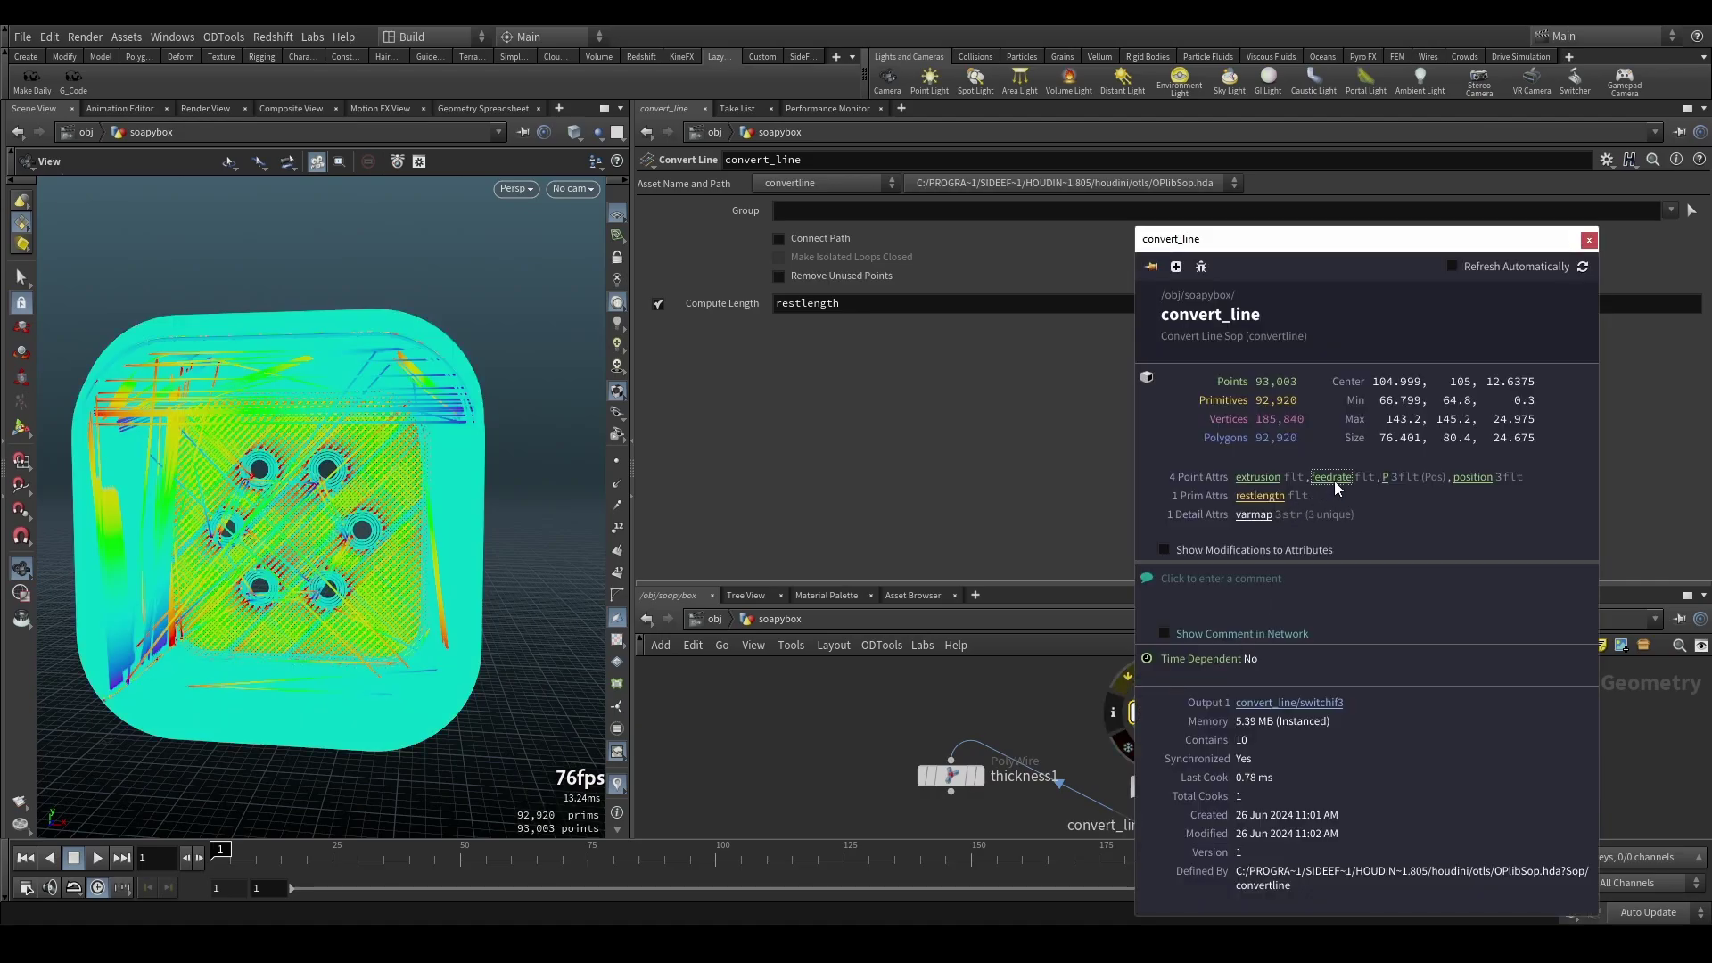
{"action": "left_click", "coordinate": [1589, 239]}
{"action": "left_click_drag", "start_coordinate": [348, 481], "coordinate": [163, 369]}
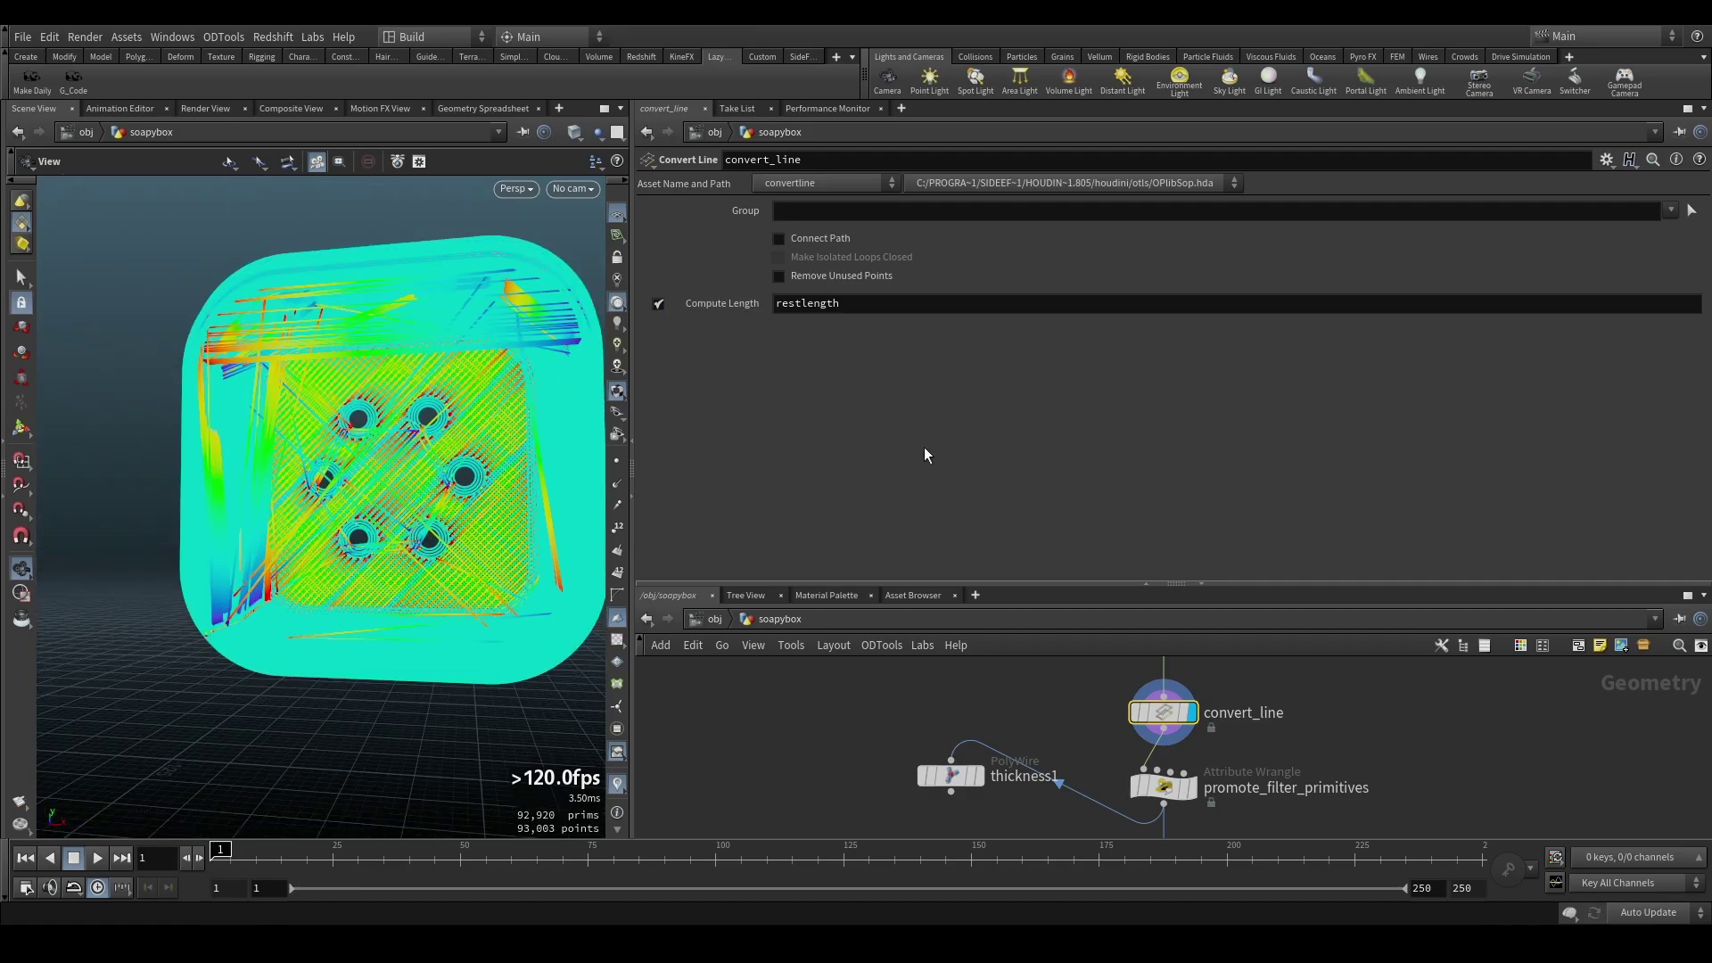
Display promote_filter_primitives and examine the feedrate colours on the filtered curves.
{"action": "left_click", "coordinate": [1193, 789]}
{"action": "left_click", "coordinate": [1173, 789]}
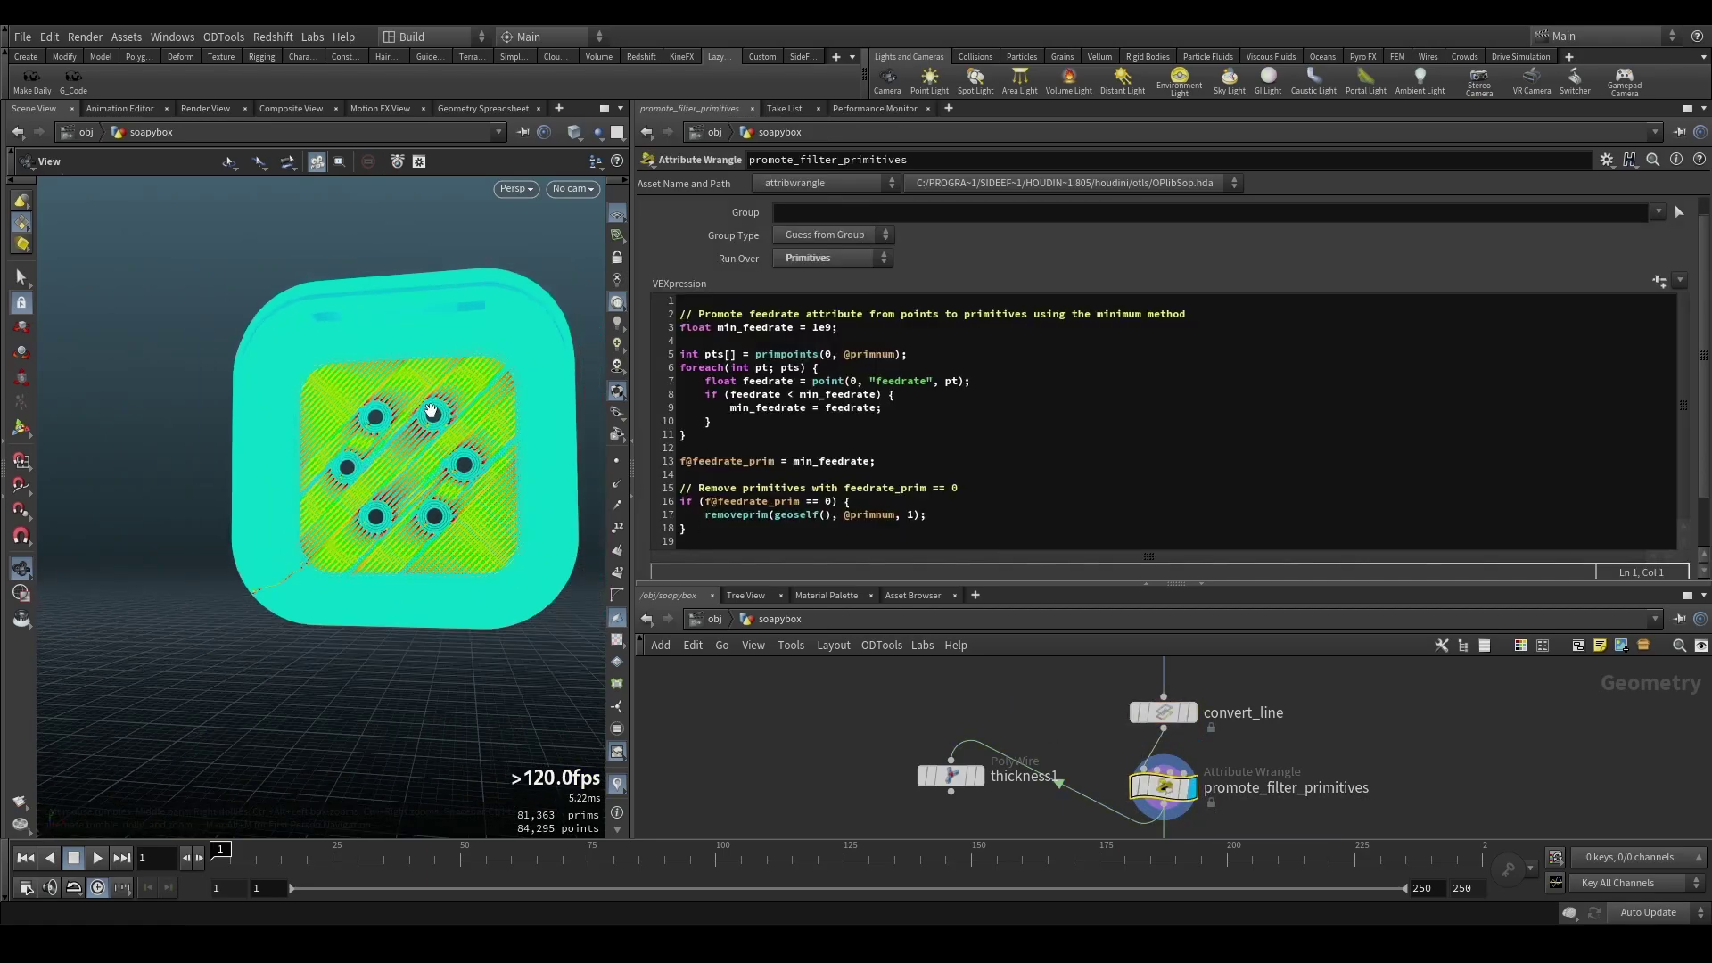
{"action": "mouse_move", "coordinate": [431, 411]}
{"action": "left_mouse_down"}
{"action": "mouse_move", "coordinate": [328, 442]}
{"action": "mouse_move", "coordinate": [443, 438]}
{"action": "left_mouse_up"}
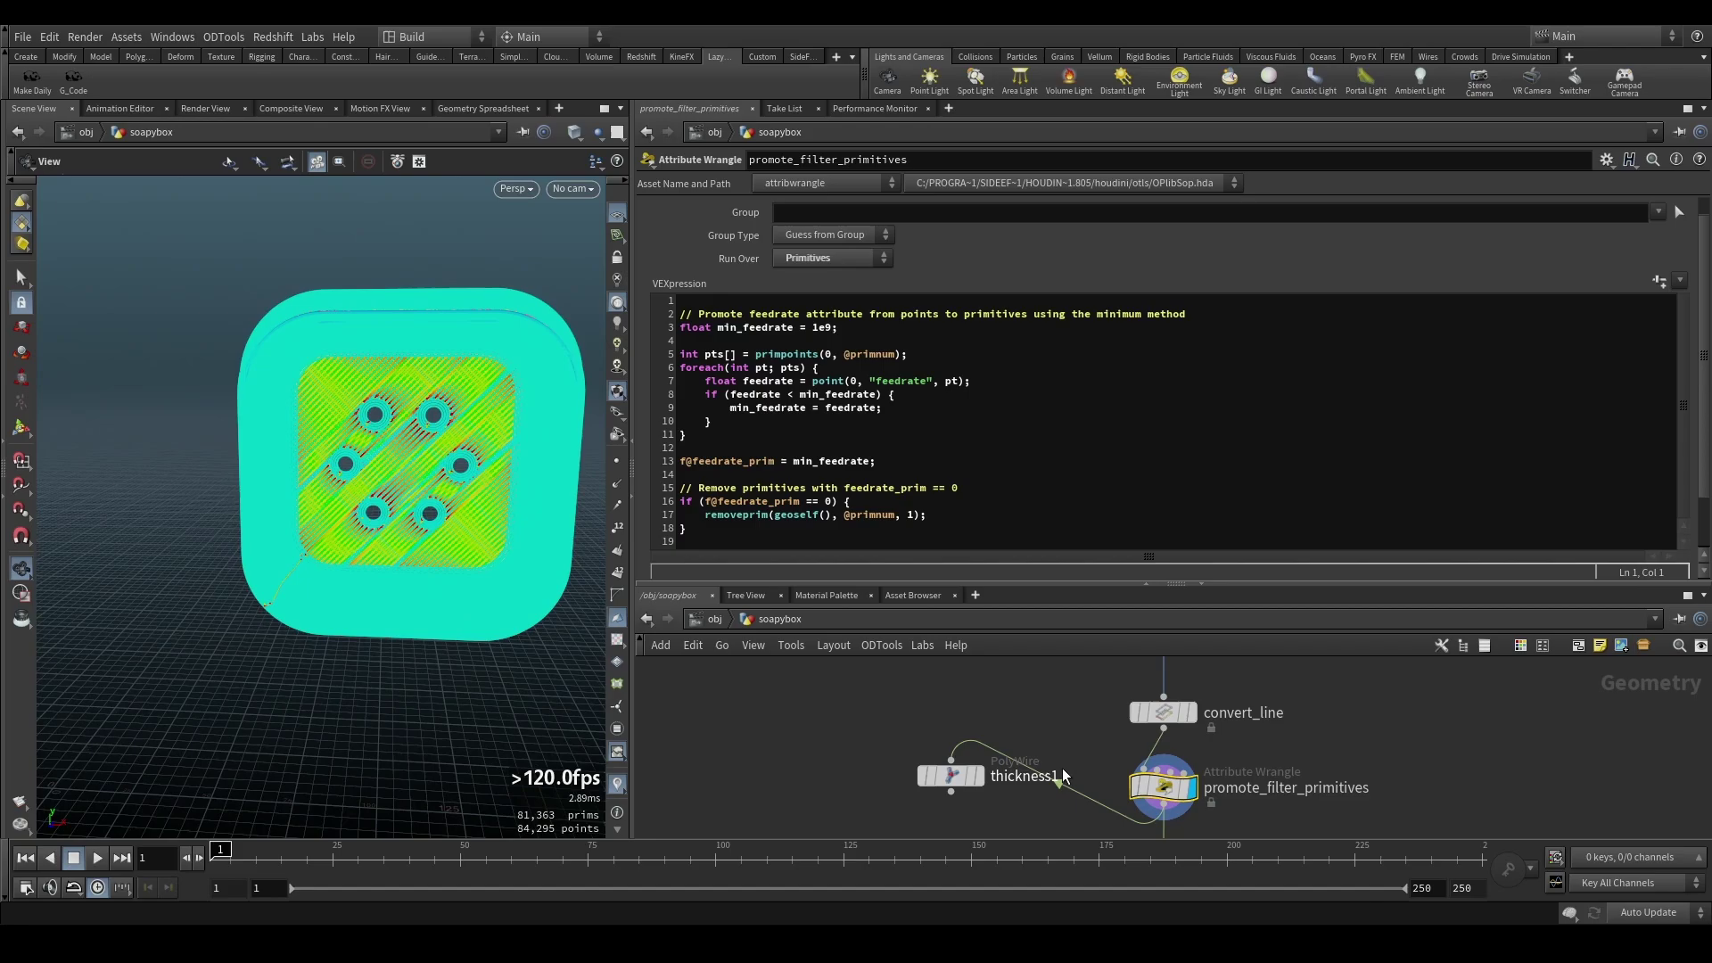
Delete the thickness1 copy and display the original thickness node.
{"action": "middle_click_drag", "start_coordinate": [1261, 793], "coordinate": [1230, 696]}
{"action": "left_click_drag", "start_coordinate": [929, 681], "coordinate": [917, 720]}
{"action": "left_click", "coordinate": [929, 717]}
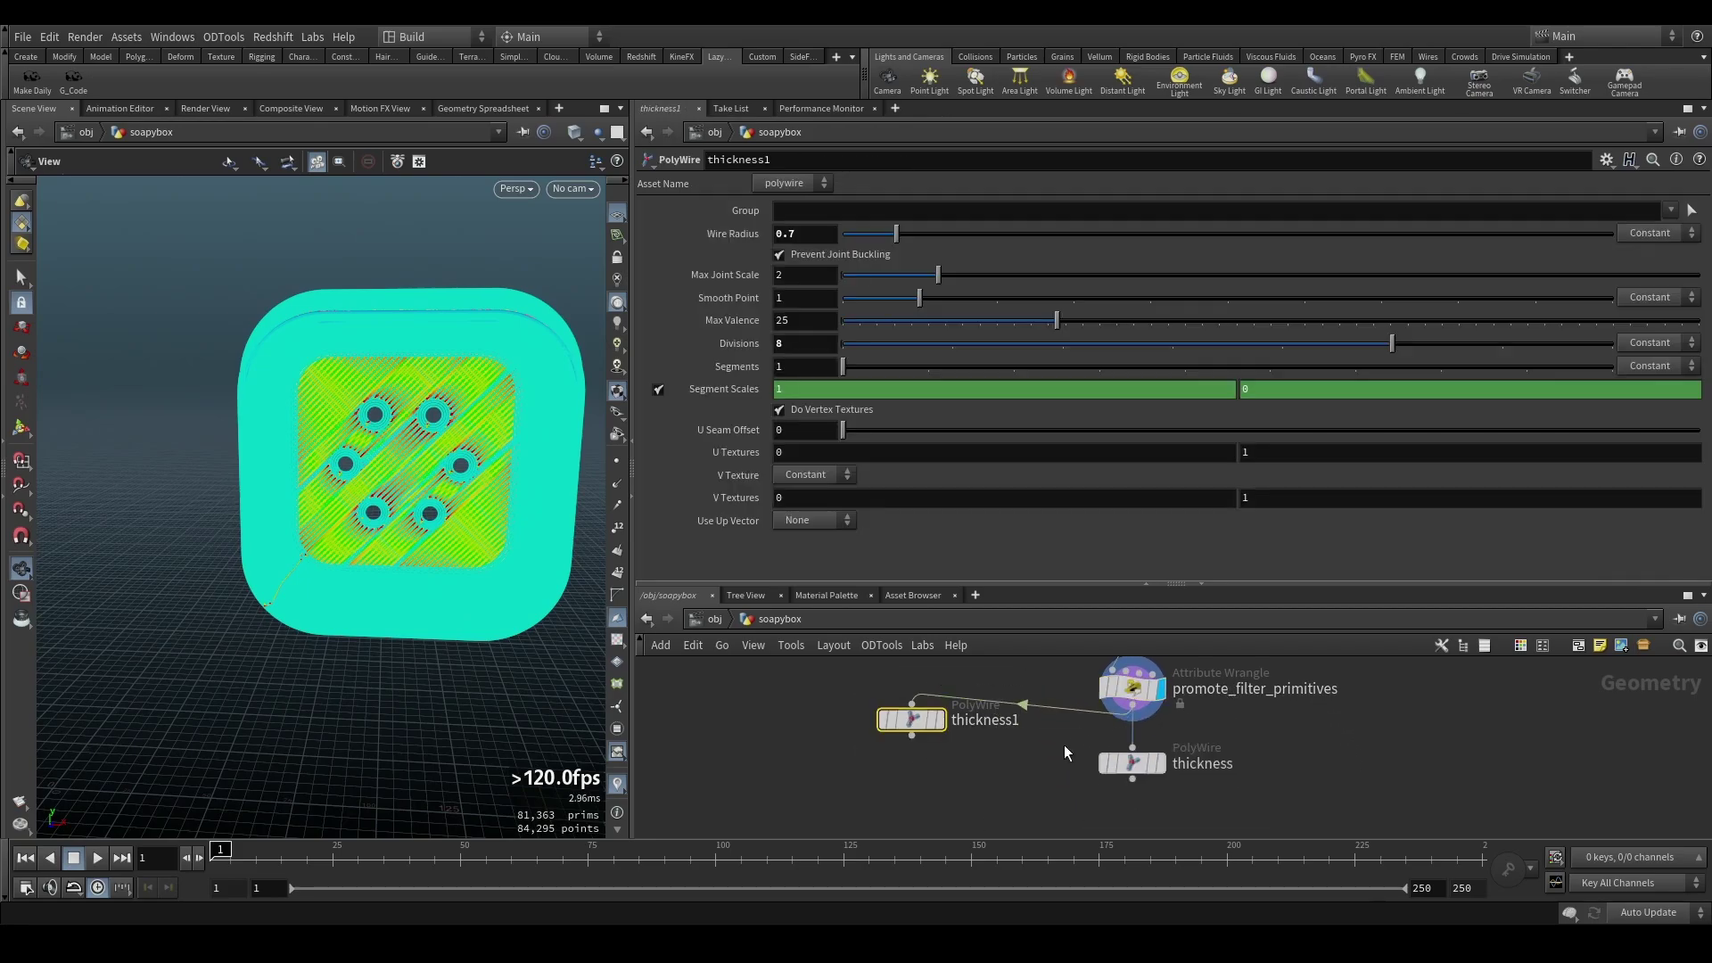
{"action": "key", "text": "Delete"}
{"action": "left_click", "coordinate": [1156, 763]}
{"action": "left_click", "coordinate": [1130, 763]}
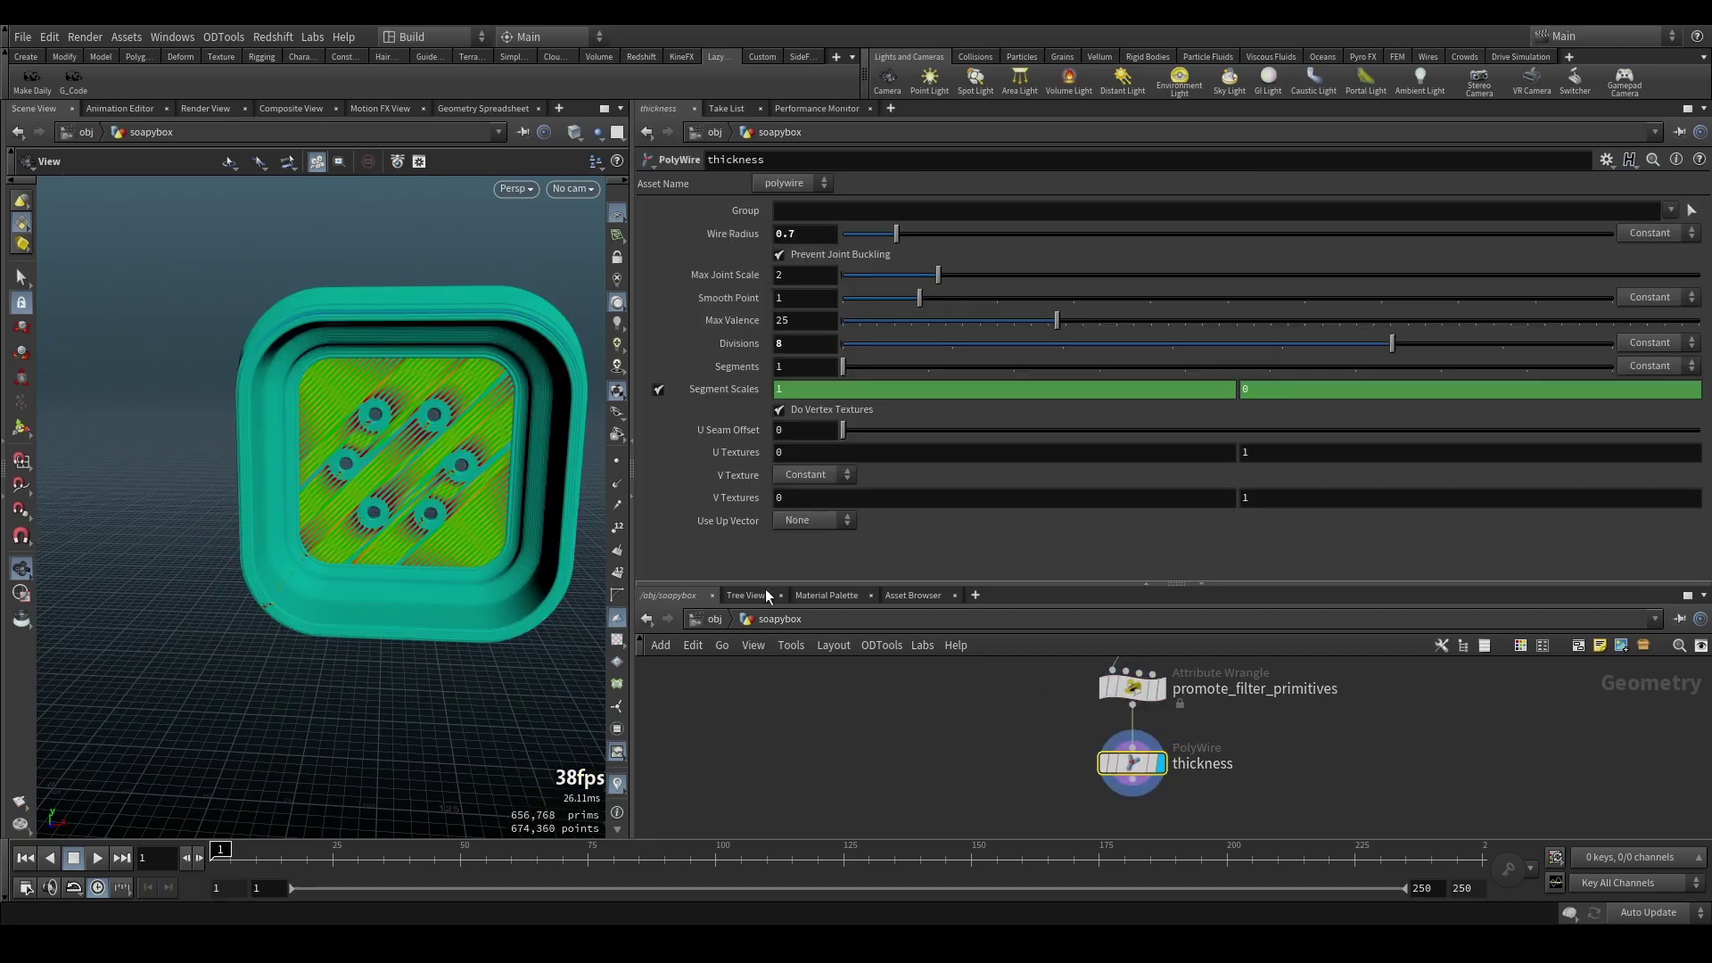
Hide the feedrate visualization colours in the viewport and examine the soap box's layered walls up close and as a whole.
{"action": "left_click_drag", "start_coordinate": [415, 481], "coordinate": [457, 569]}
{"action": "left_click", "coordinate": [617, 784]}
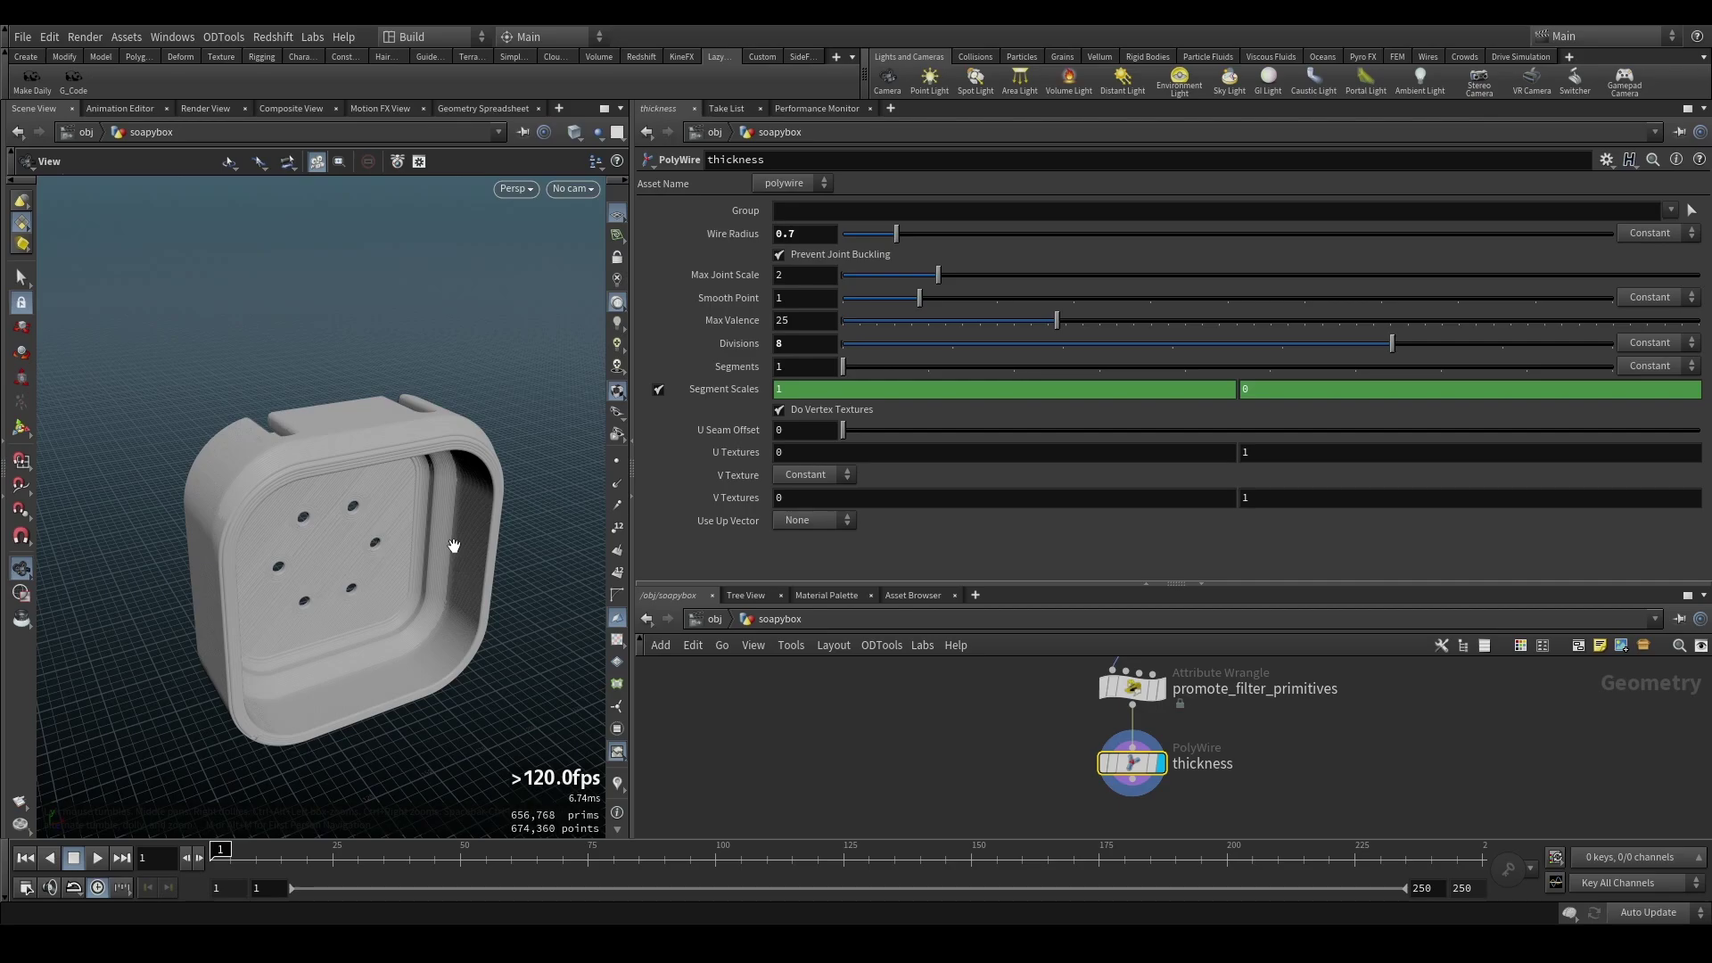
{"action": "left_click_drag", "start_coordinate": [454, 546], "coordinate": [348, 443]}
{"action": "right_click_drag", "start_coordinate": [385, 417], "coordinate": [440, 428]}
{"action": "left_click_drag", "start_coordinate": [440, 428], "coordinate": [280, 635]}
{"action": "right_click_drag", "start_coordinate": [280, 634], "coordinate": [410, 428]}
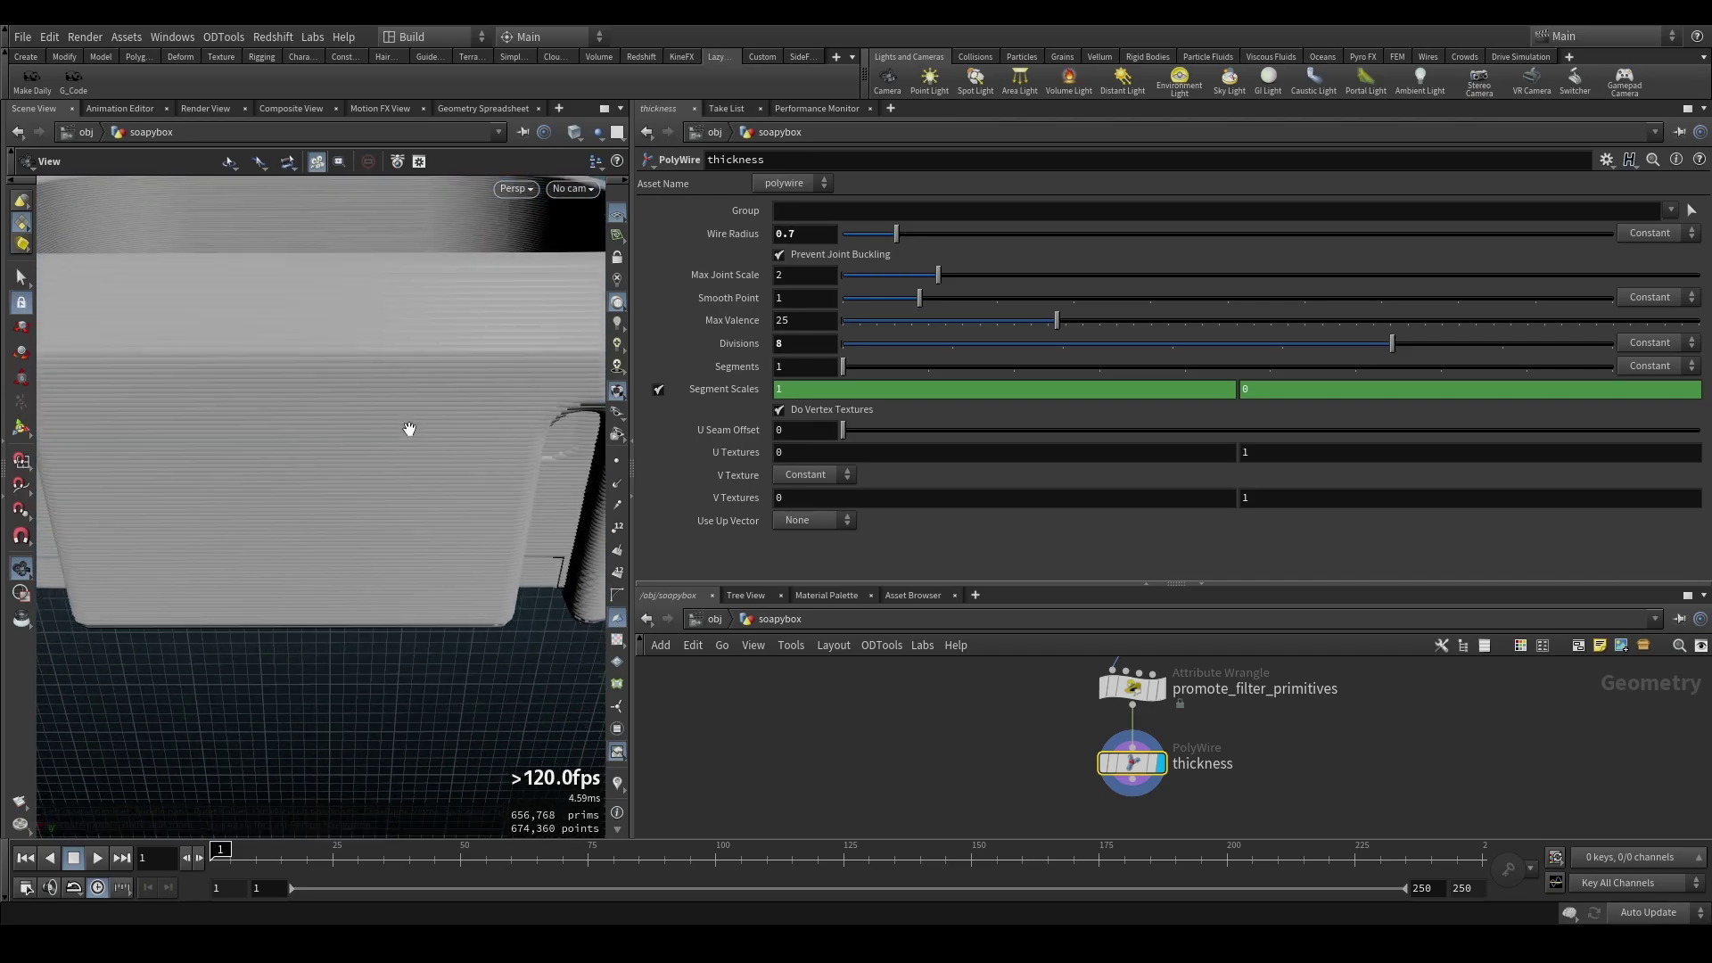
{"action": "mouse_move", "coordinate": [433, 414]}
{"action": "left_mouse_down"}
{"action": "mouse_move", "coordinate": [394, 401]}
{"action": "mouse_move", "coordinate": [428, 390]}
{"action": "left_mouse_up"}
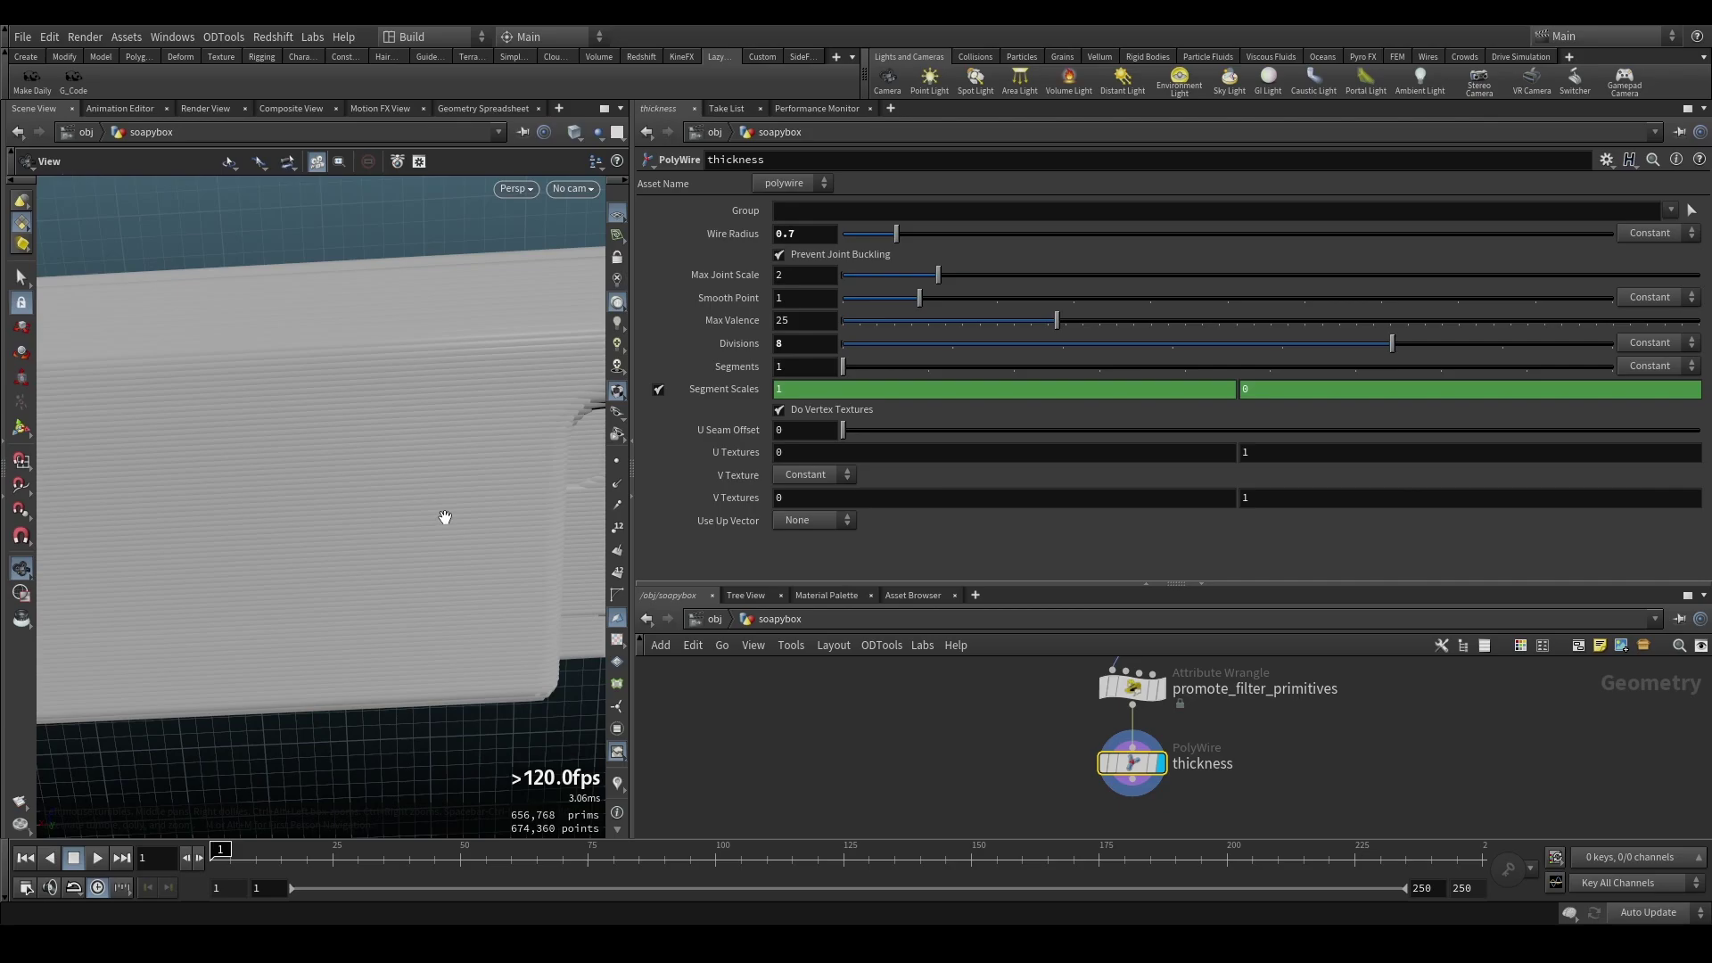
{"action": "left_click_drag", "start_coordinate": [445, 517], "coordinate": [418, 543]}
{"action": "left_click_drag", "start_coordinate": [307, 630], "coordinate": [267, 580]}
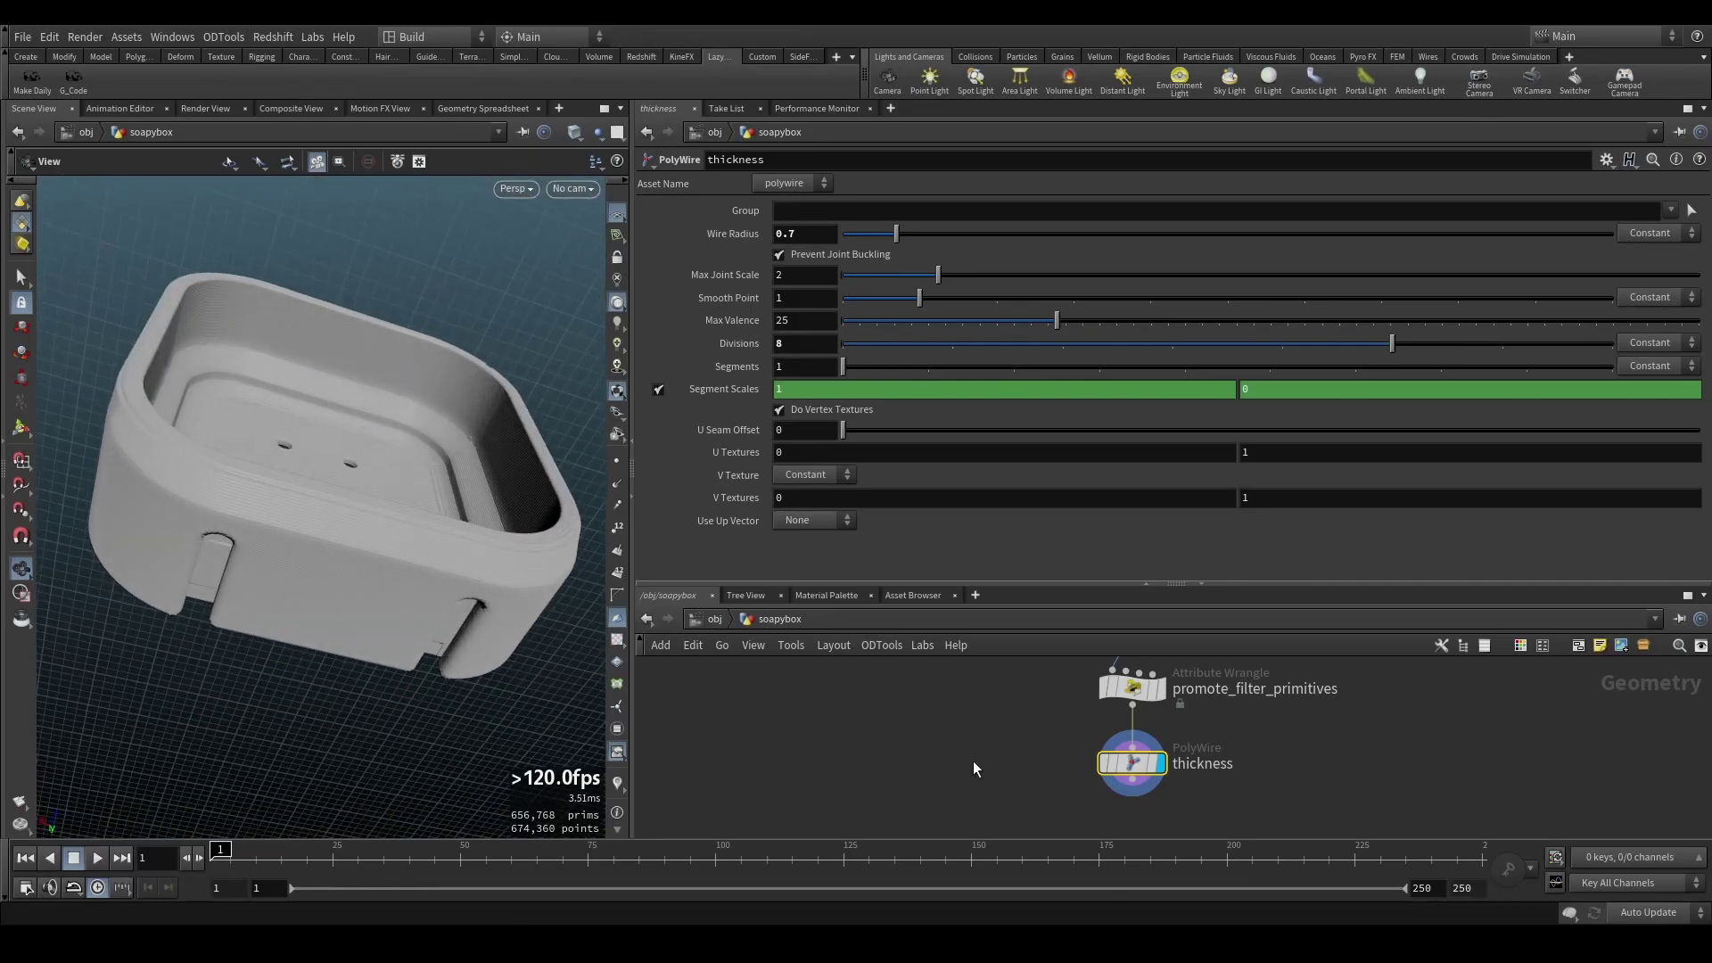